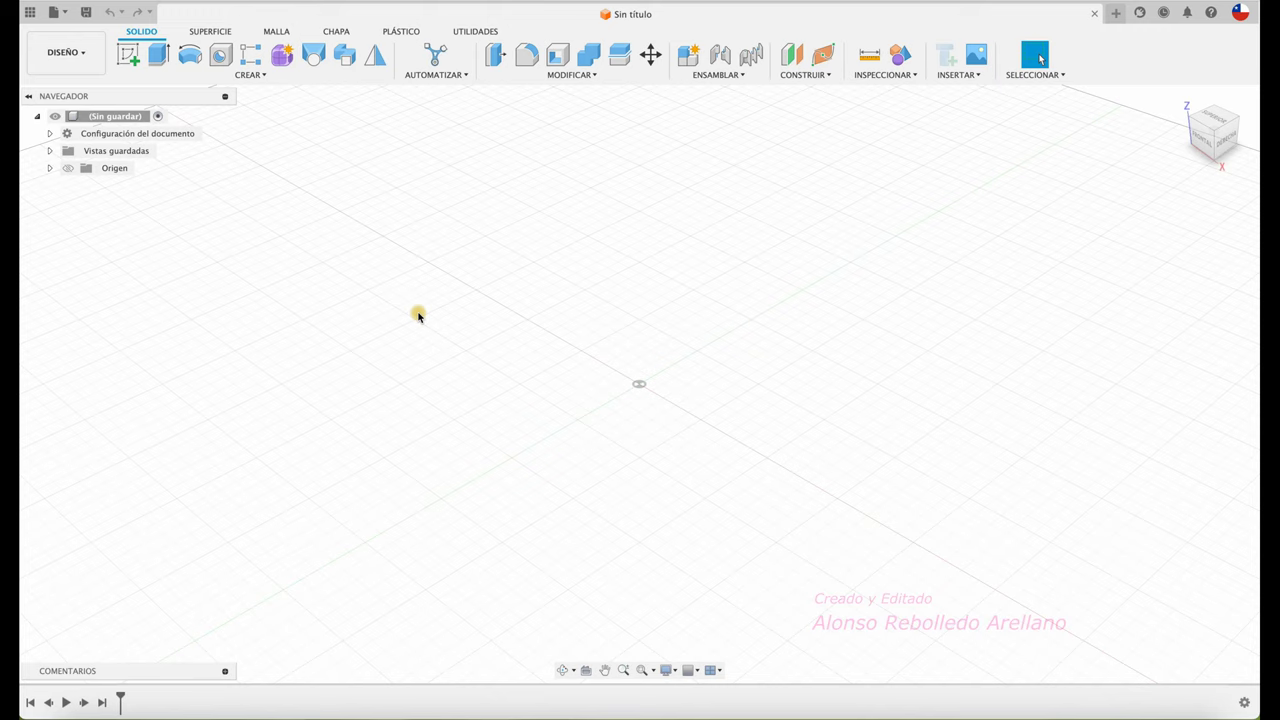
- Show the Origin planes, enter Form modelling mode, and start a new sketch
left_click(67, 169)
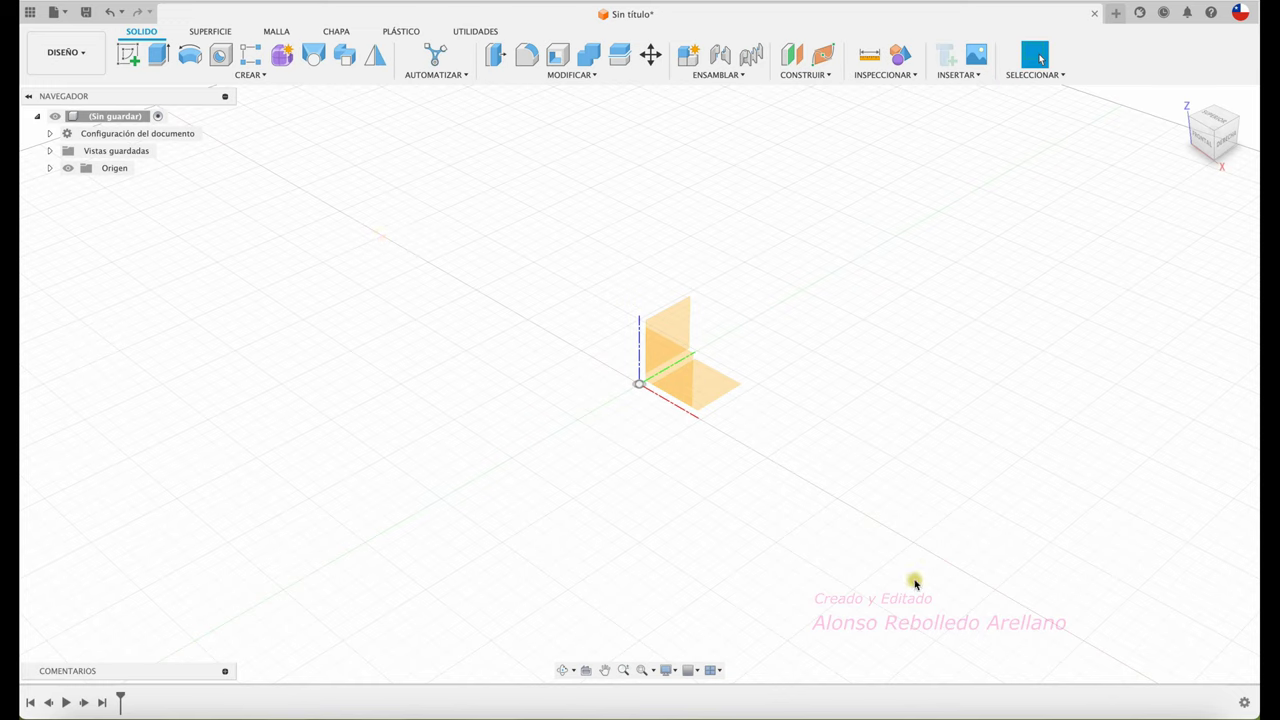
mouse_move(282, 55)
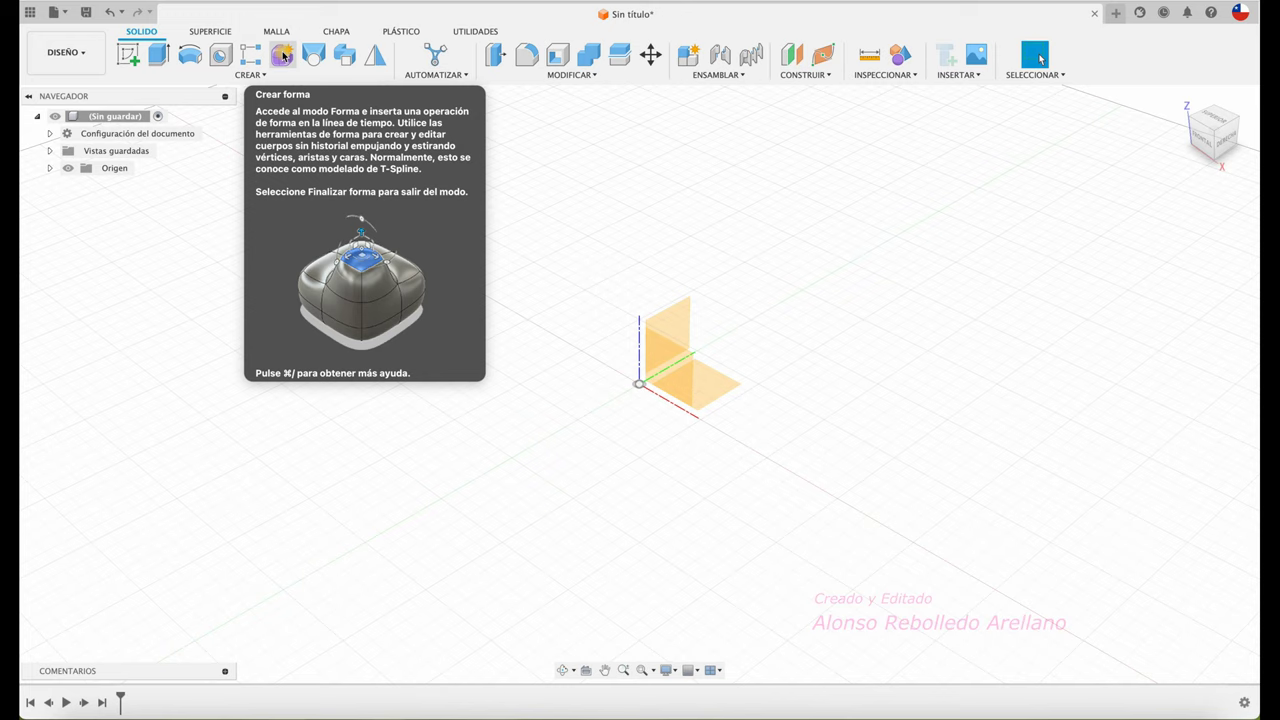
left_click(282, 58)
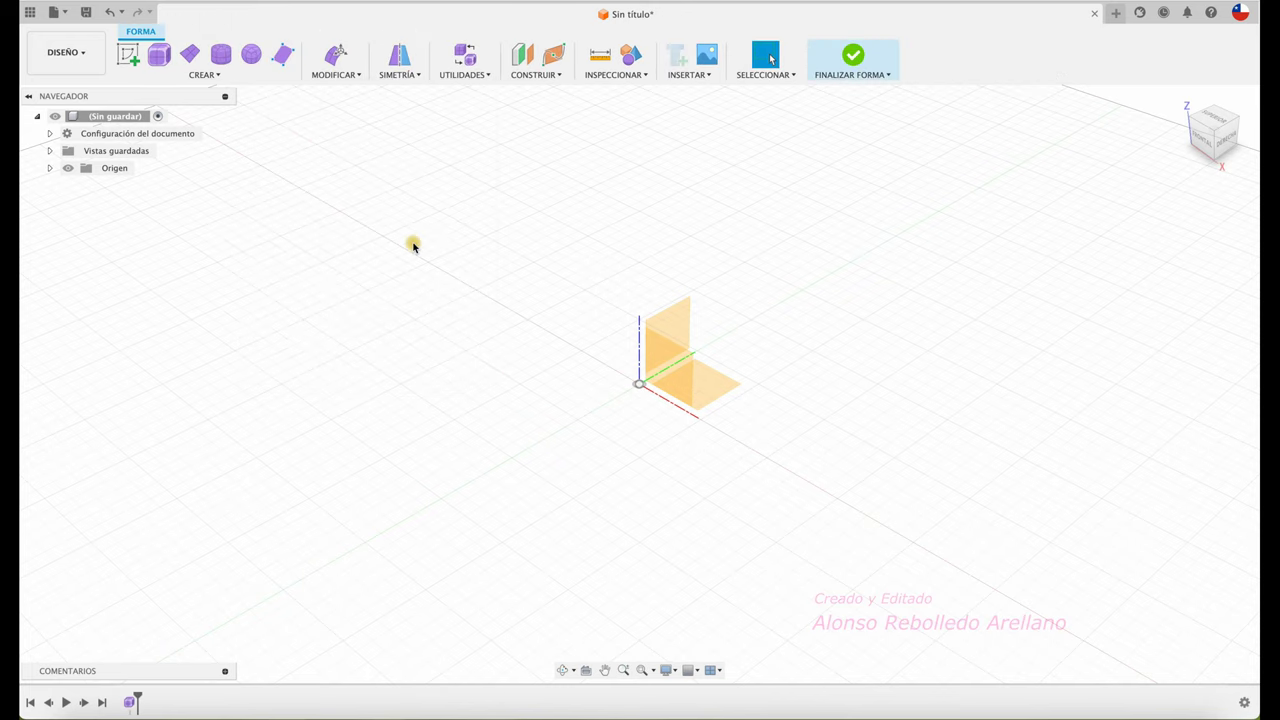
left_click(128, 55)
- On the XY plane, draw a circle at the origin dimensioned to Ø65 mm
left_click(733, 384)
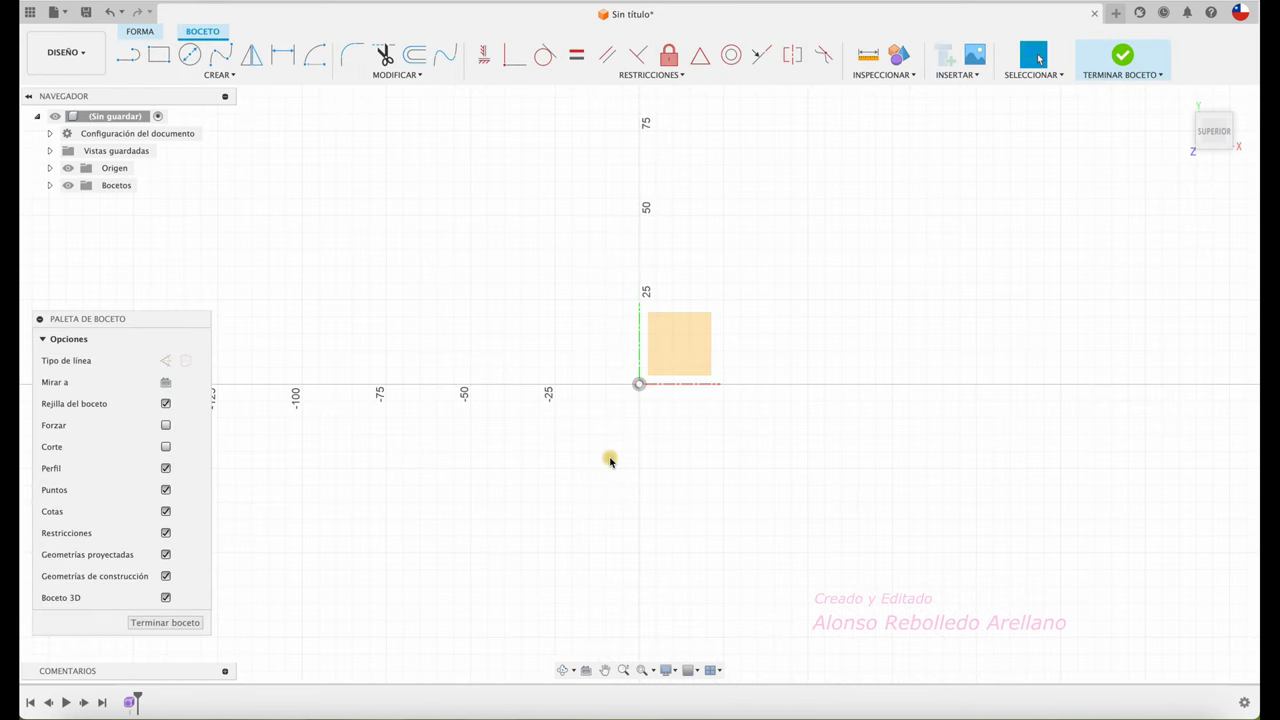
key("c")
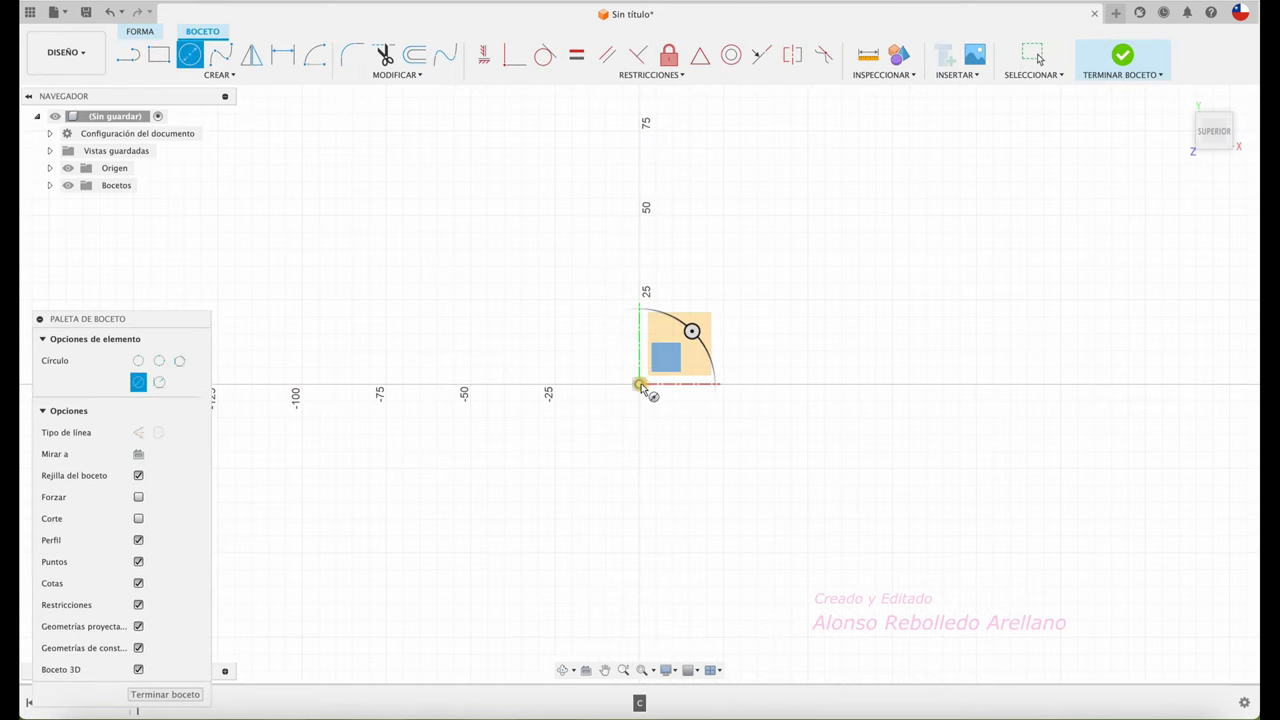
left_click(639, 384)
left_click(640, 240)
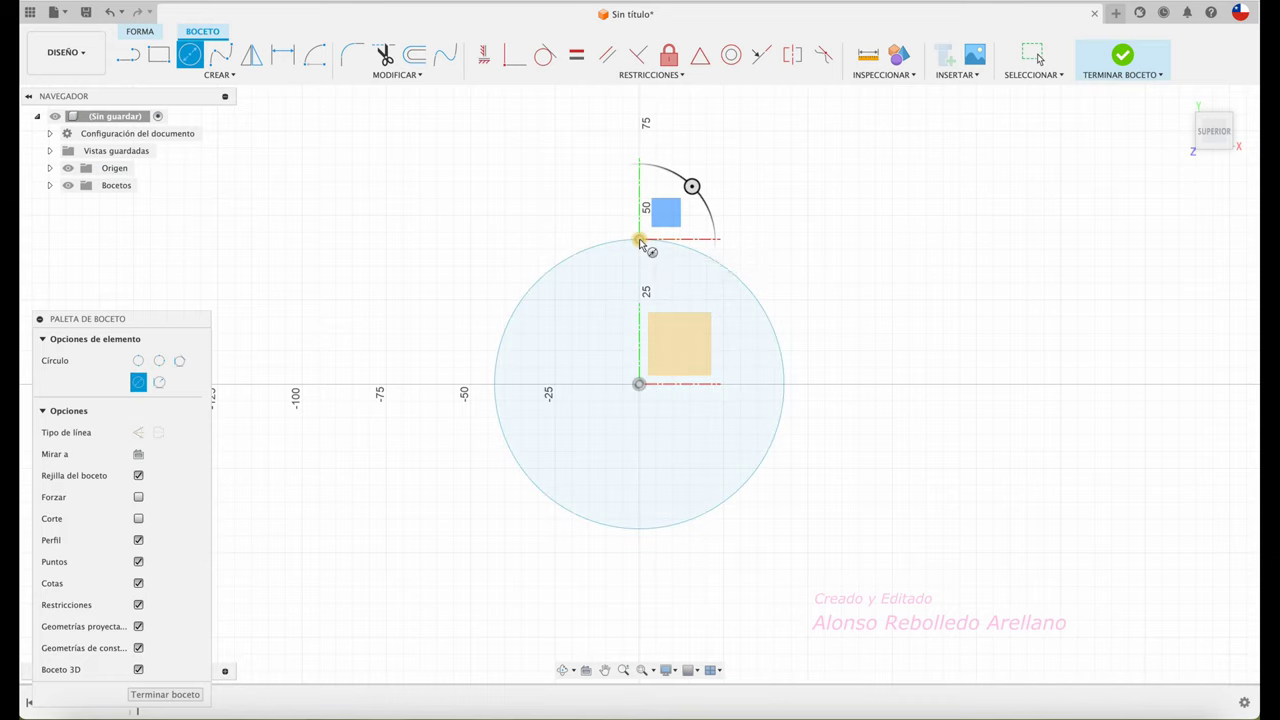
key("d")
left_click(709, 259)
left_click(800, 212)
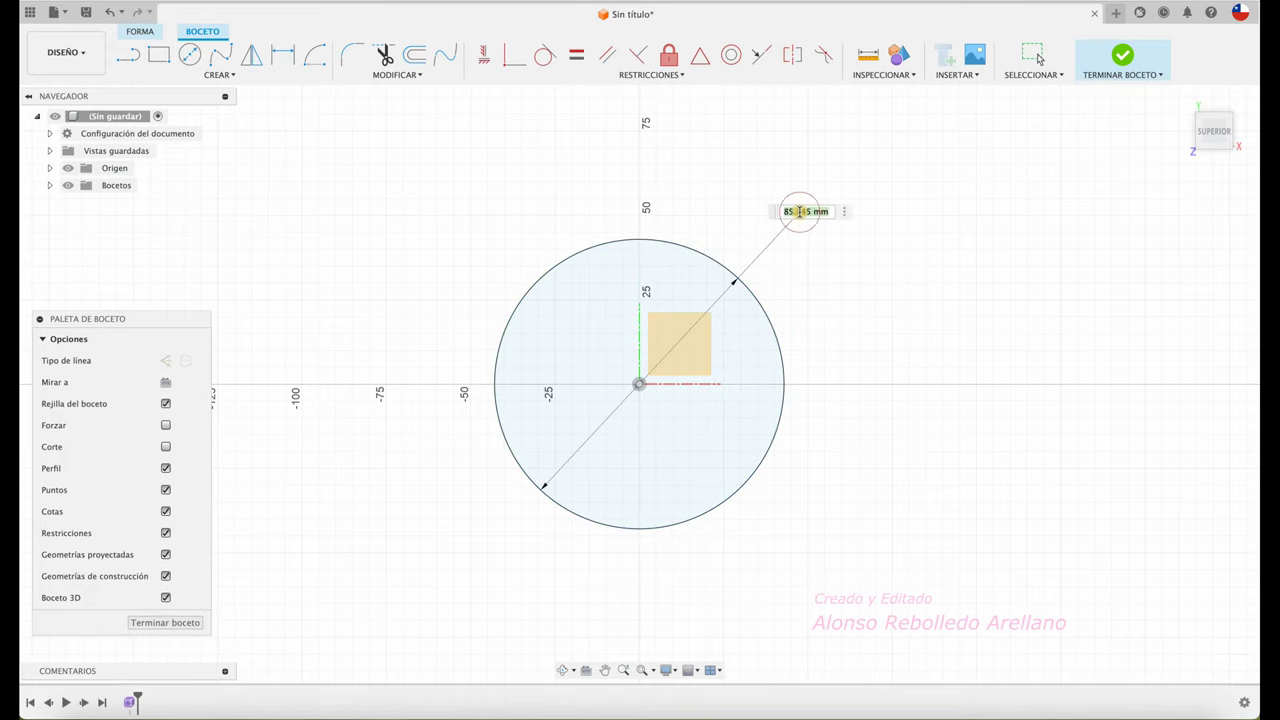
type("Ø65")
key("Return")
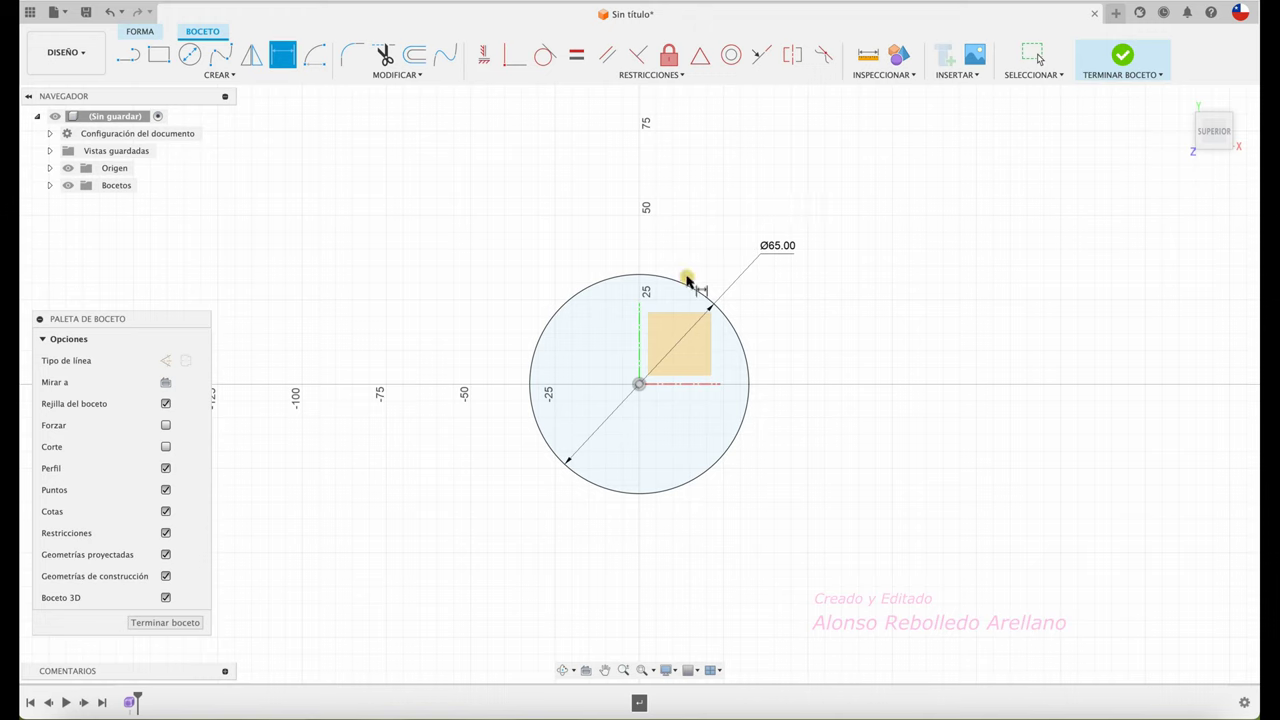
- Add a Ø20 mm circle centred on the big circle's top point
scroll(684, 278, "up", 2)
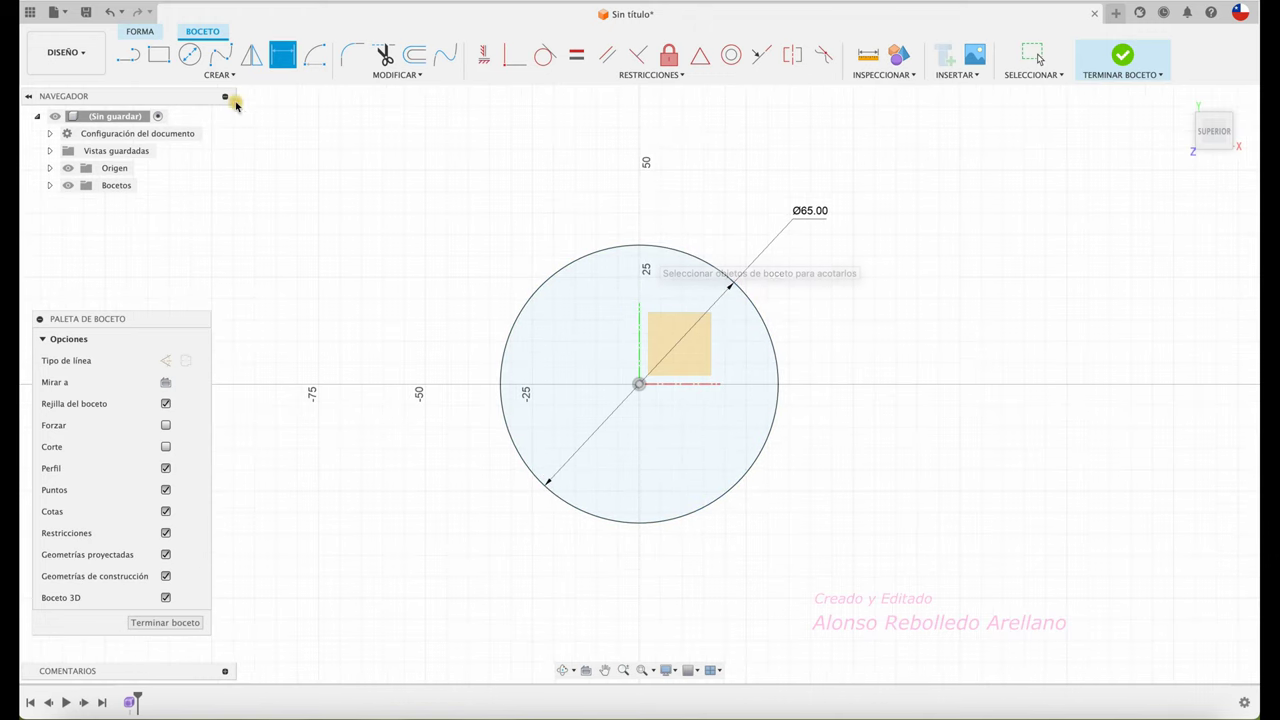
left_click(197, 58)
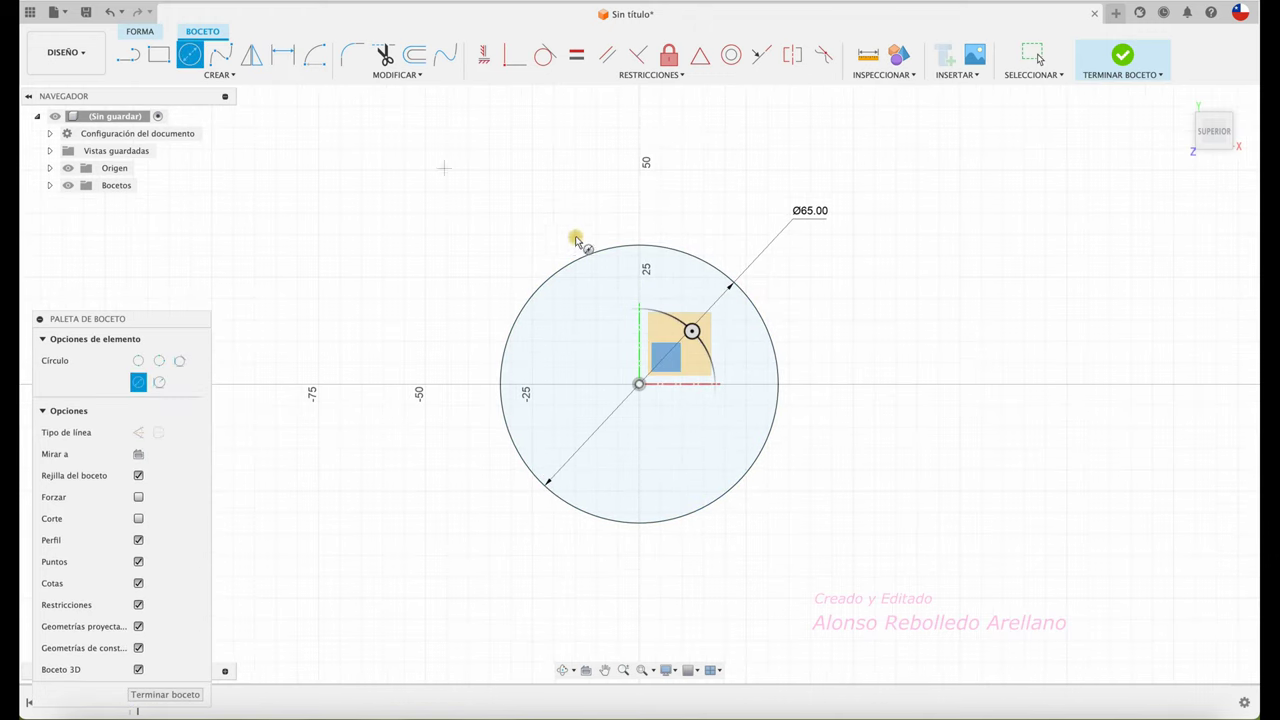
left_click(639, 246)
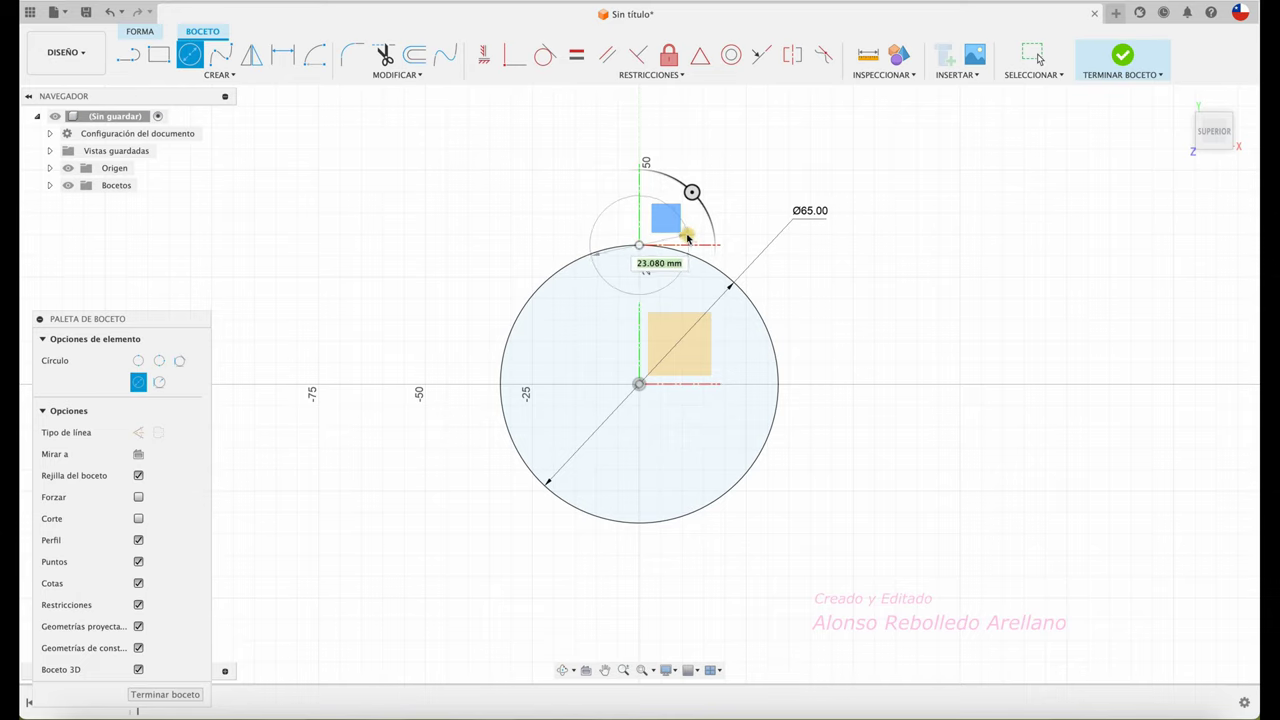
type("20")
key("Return")
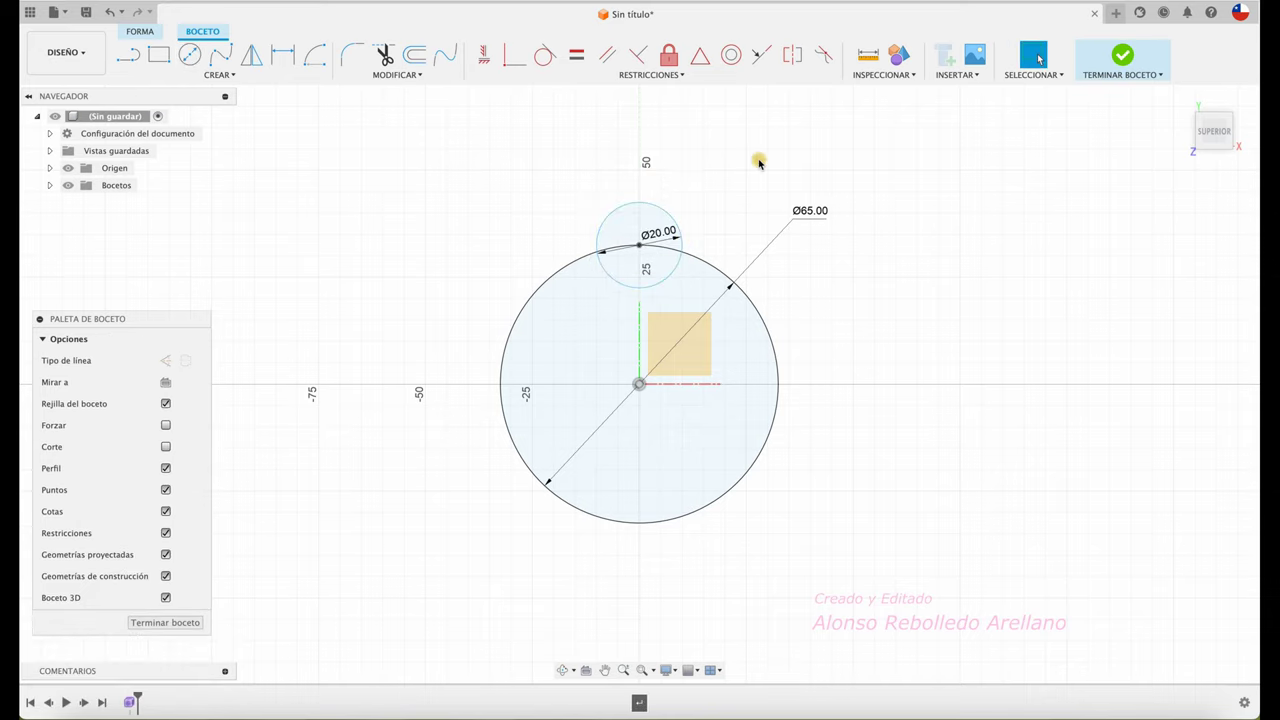
scroll(655, 205, "up", 2)
scroll(655, 205, "up", 1)
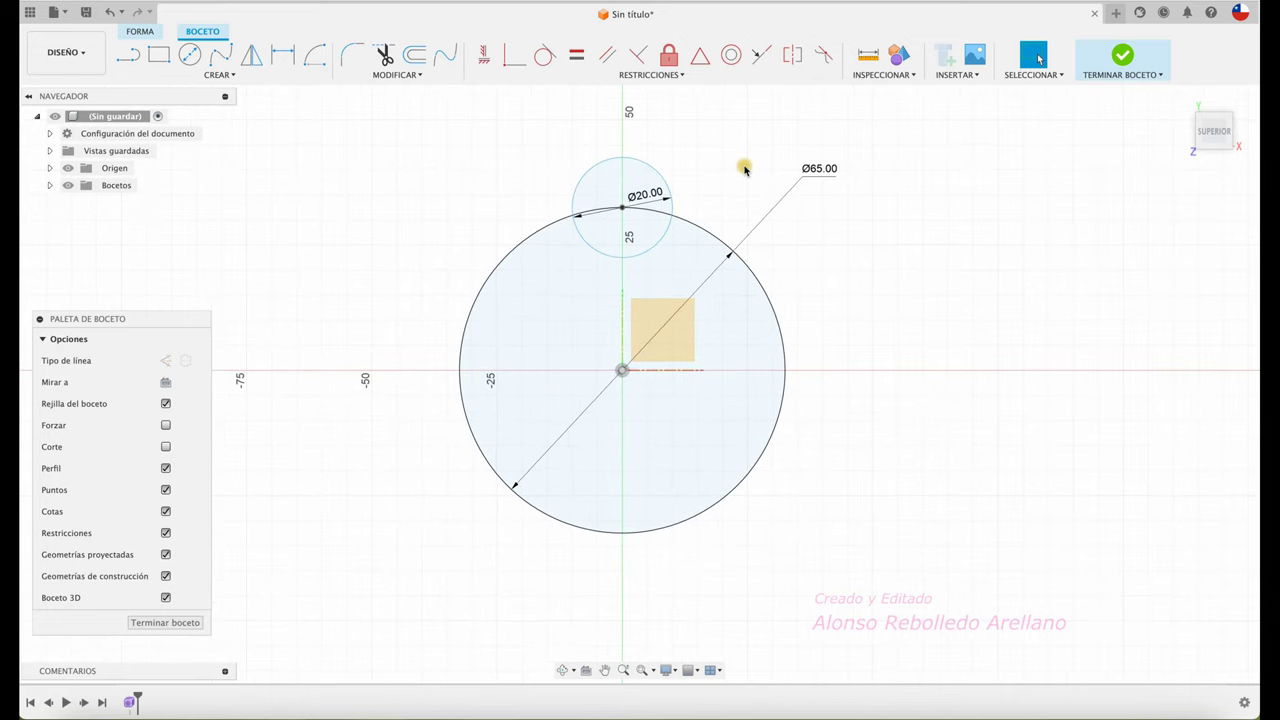
- Trim the overlapping arcs of both circles into a semicircular notch at the top
key("t")
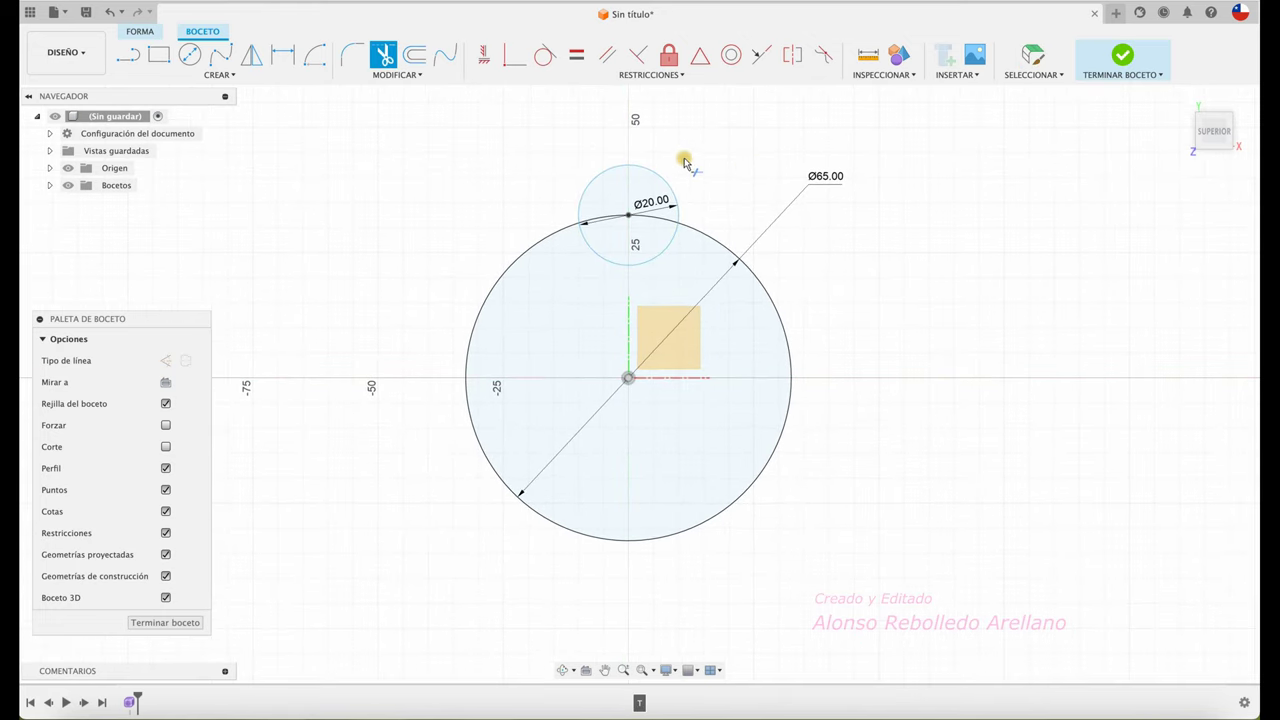
left_click(664, 181)
left_click(615, 217)
key("Escape")
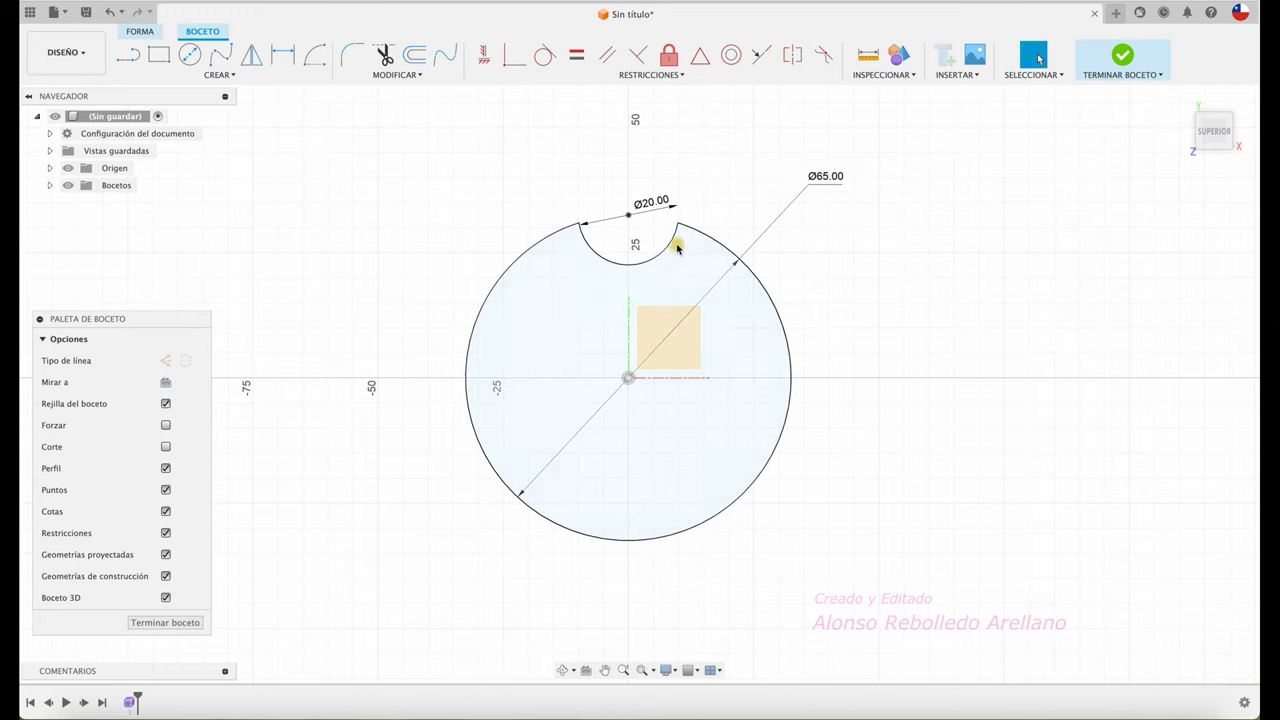
scroll(578, 156, "up", 2)
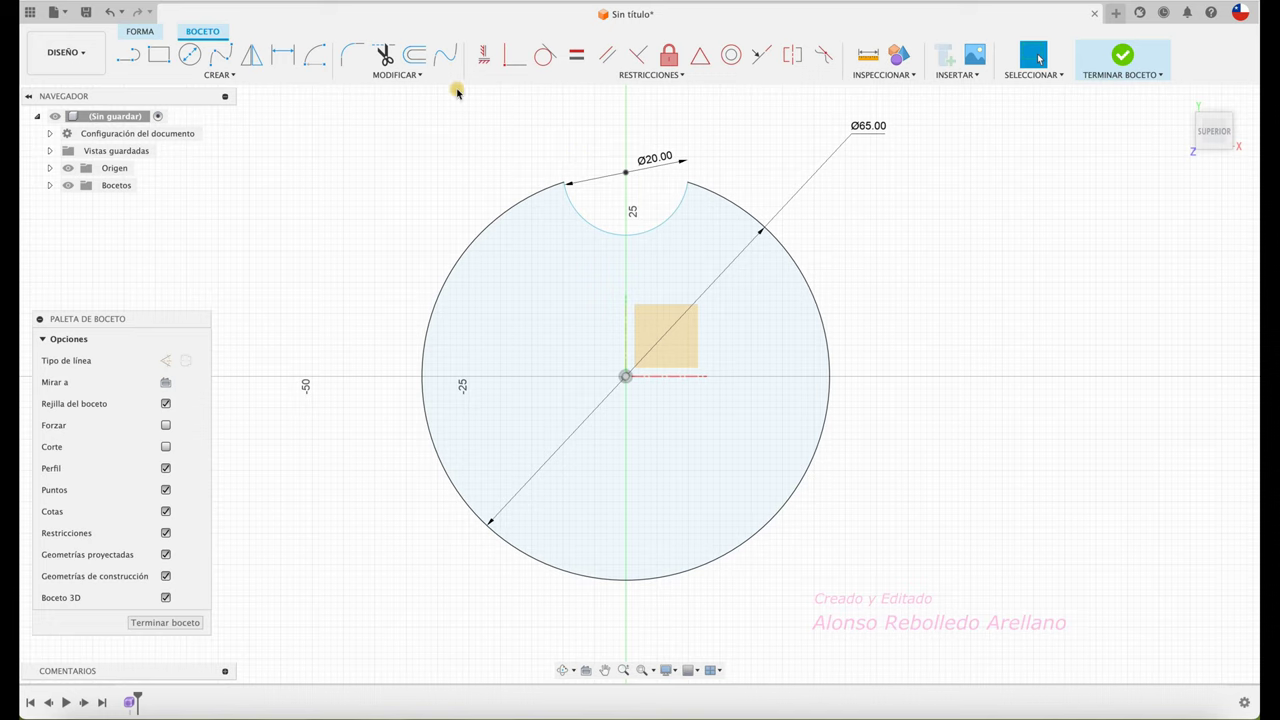
- Round both notch corners with R5 fillets, then window-select the filleted notch
left_click(352, 54)
left_click(532, 197)
left_click(532, 197)
key("Return")
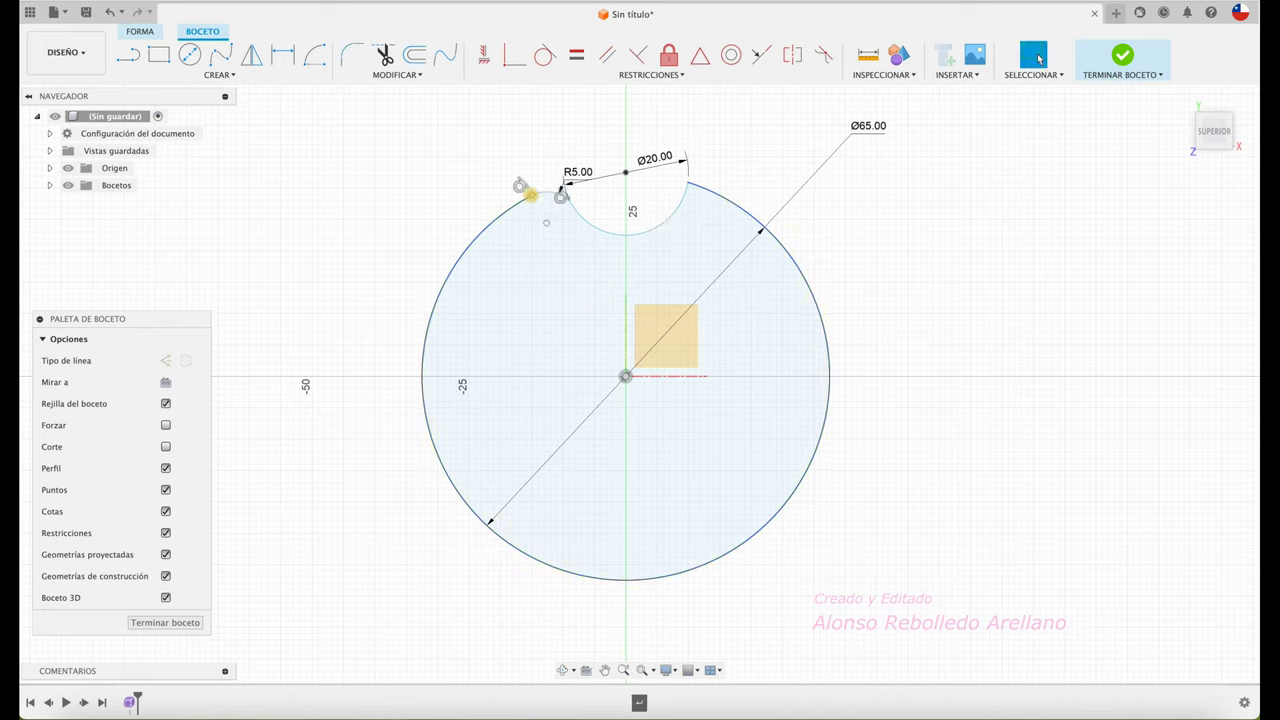
left_click(352, 54)
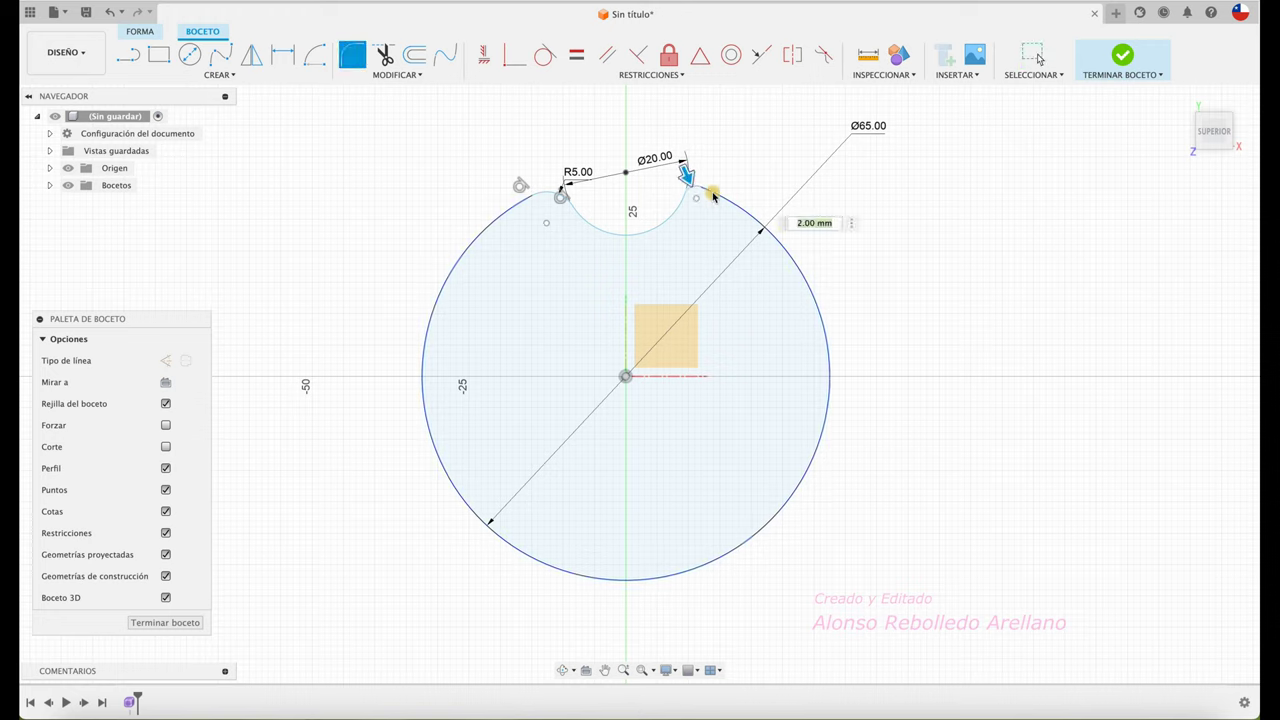
type("5")
key("Return")
key("Escape")
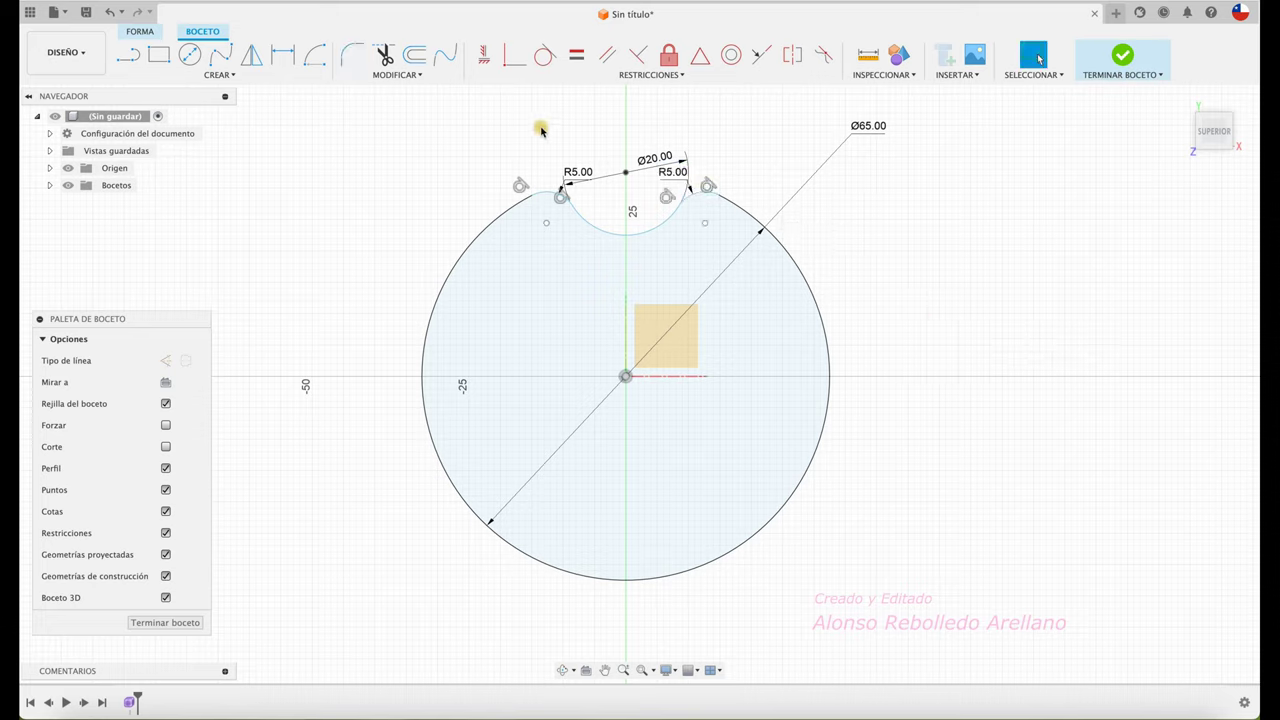
left_click_drag(455, 114, 764, 302)
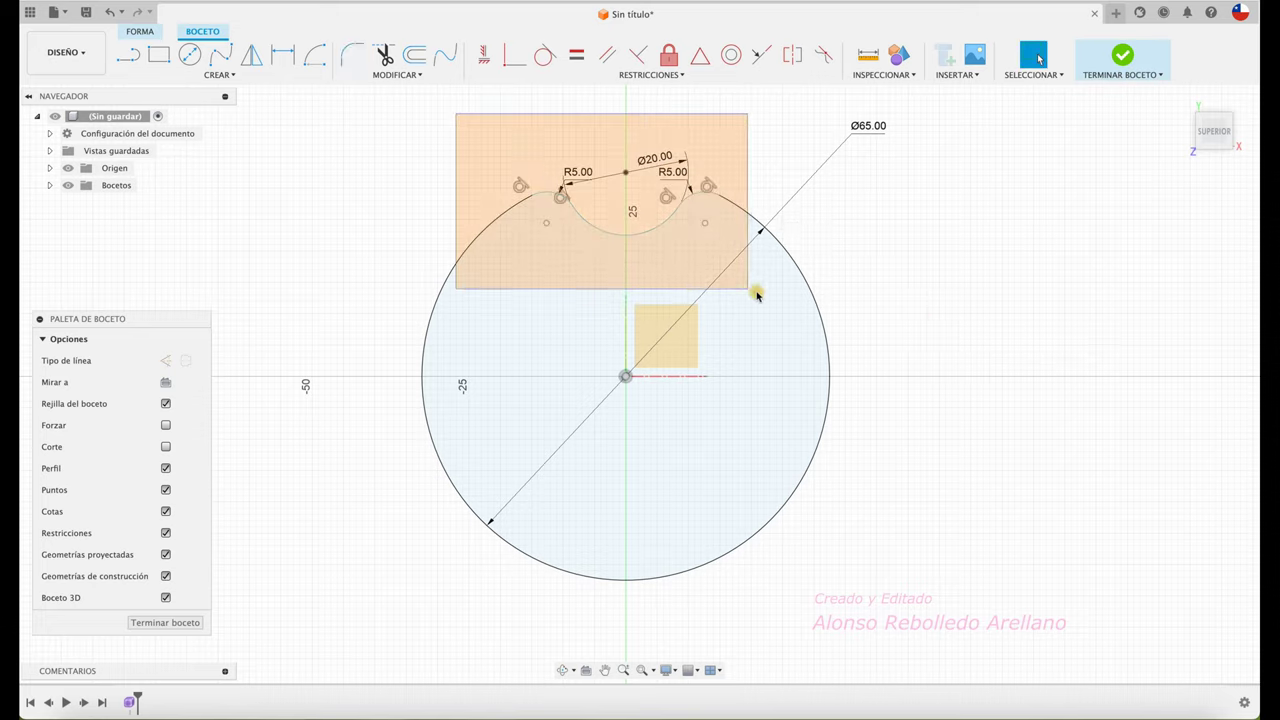
- Circular-pattern the filleted notch 6 times around the origin centre point
left_click(226, 77)
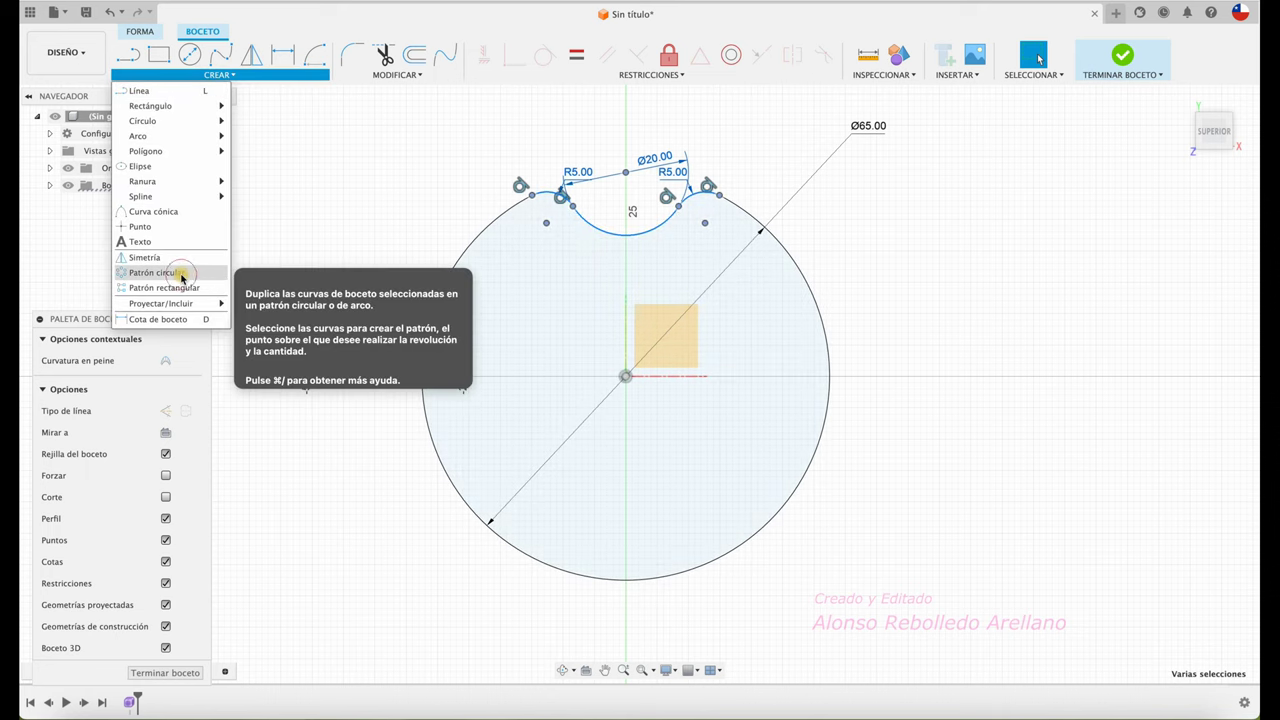
left_click(155, 272)
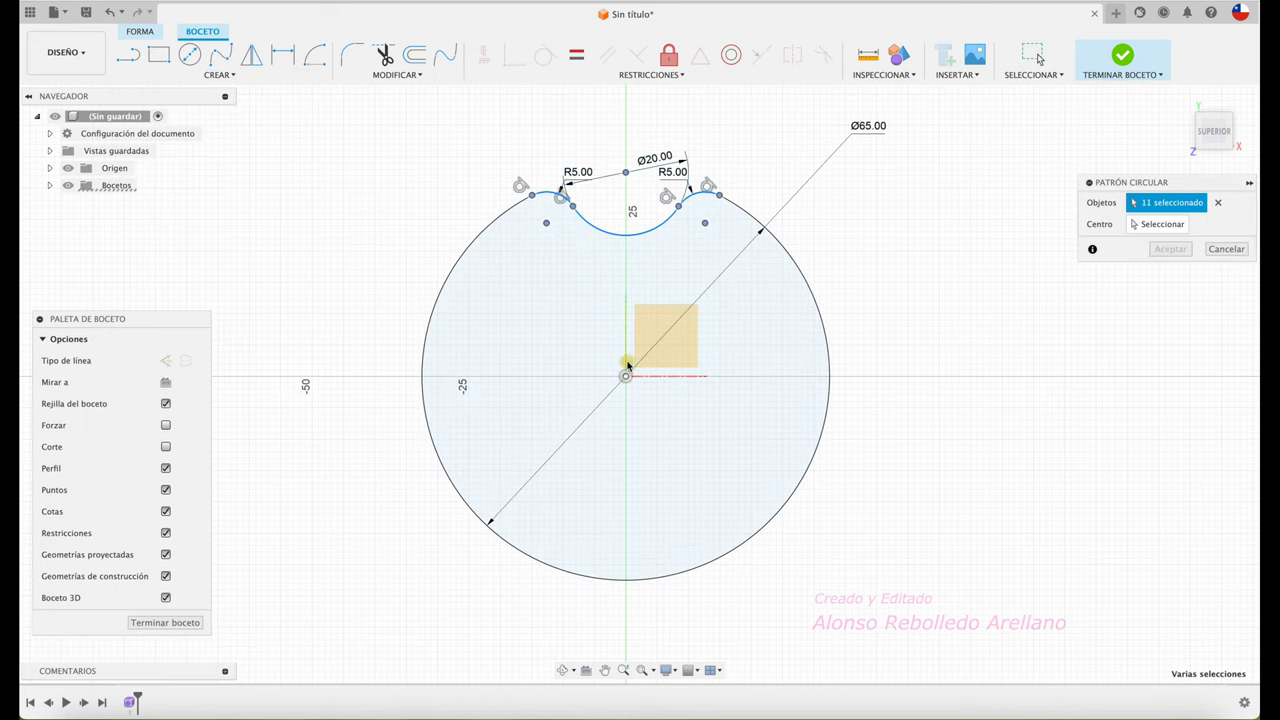
left_click(1170, 224)
left_click(1167, 224)
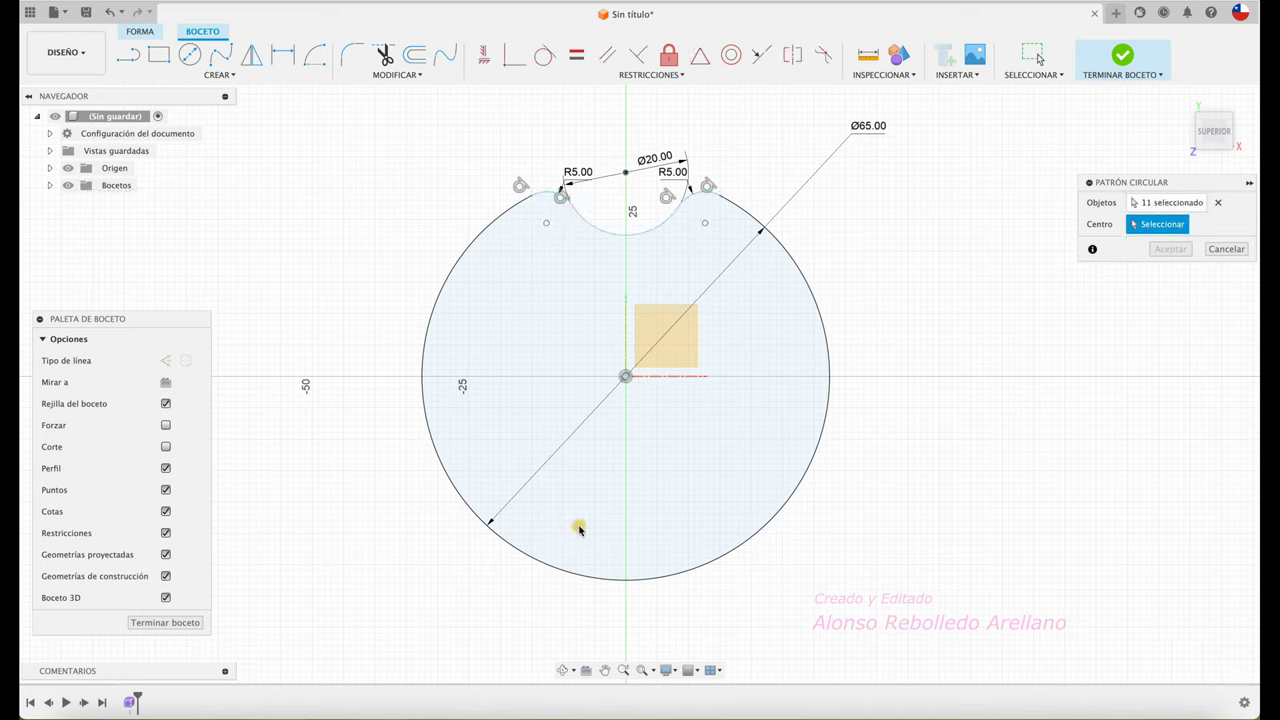
left_click(624, 380)
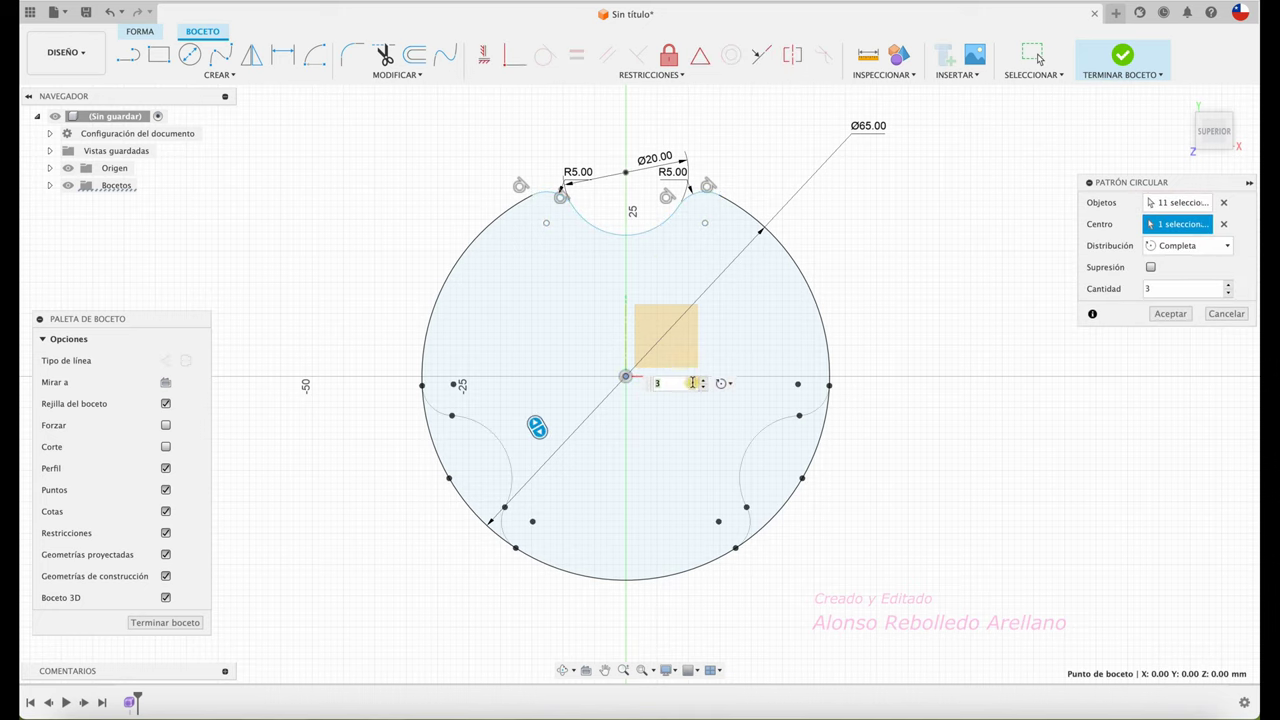
left_click(1228, 285)
left_click(1228, 286)
left_click(1228, 286)
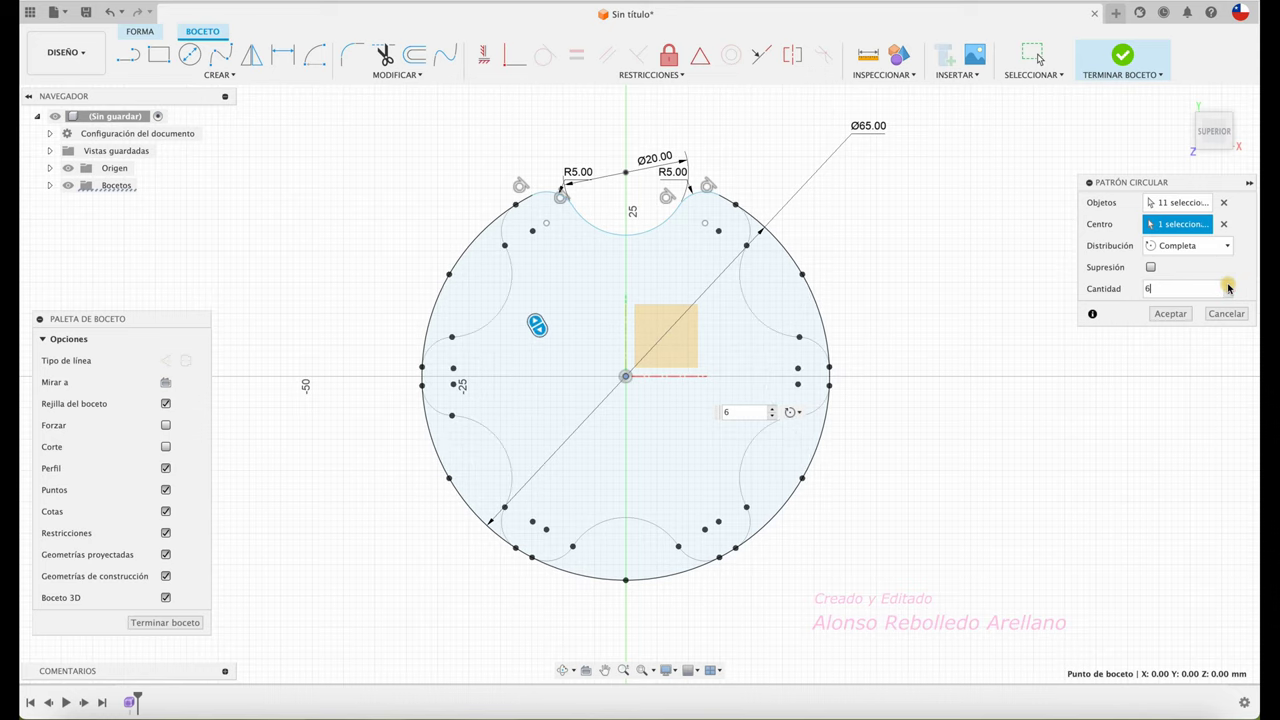
left_click(1172, 316)
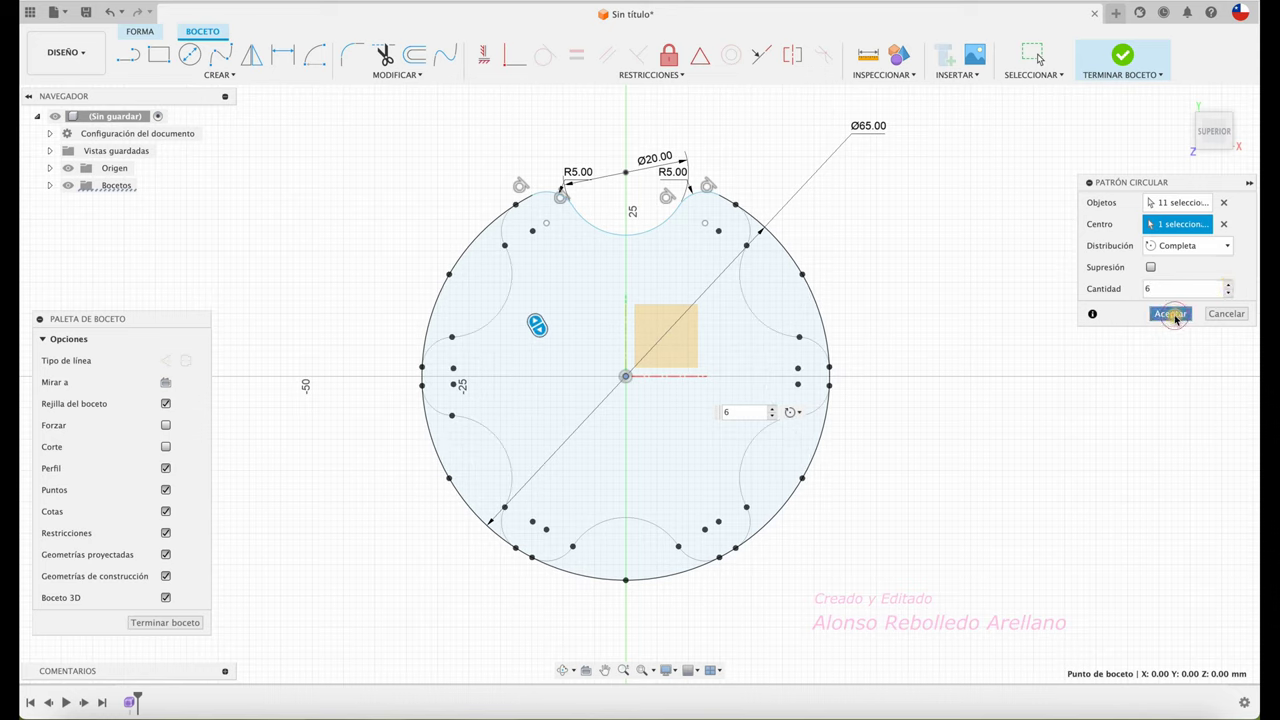
- Trim the five leftover outer Ø65 arcs between the lobes and finish the sketch
key("t")
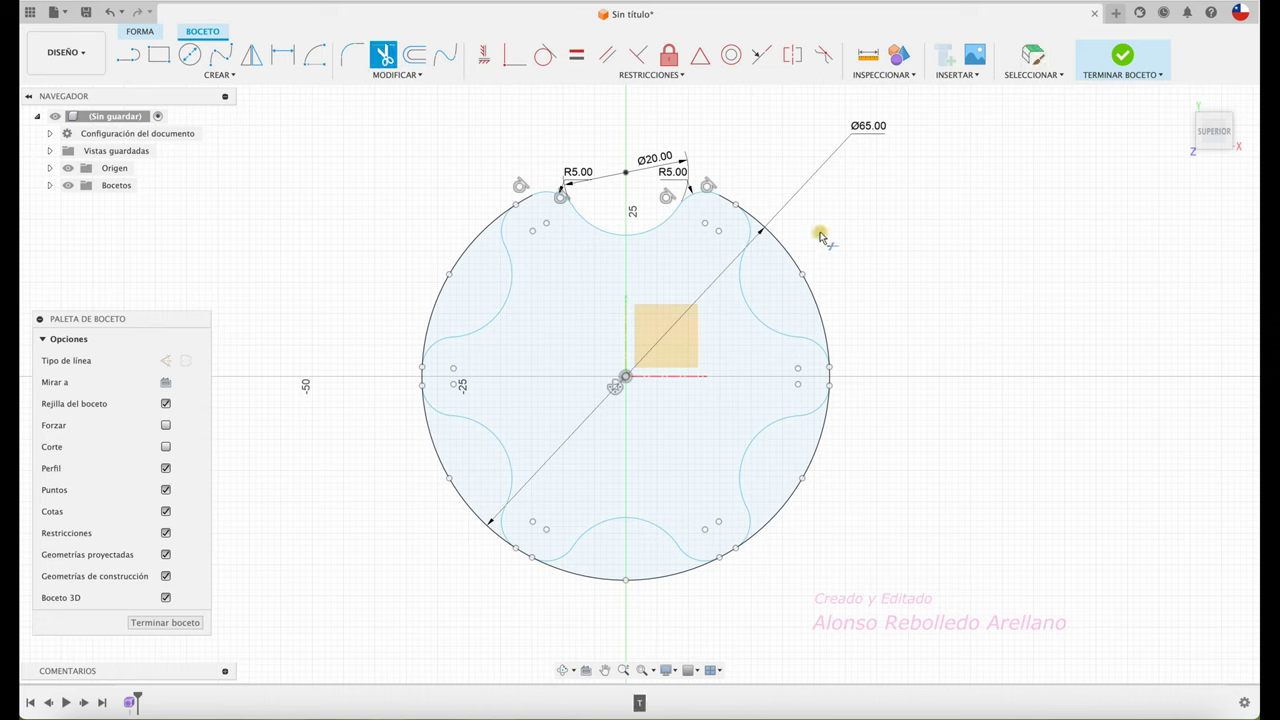
left_click(805, 283)
left_click(812, 478)
left_click(625, 575)
left_click(458, 494)
left_click(440, 285)
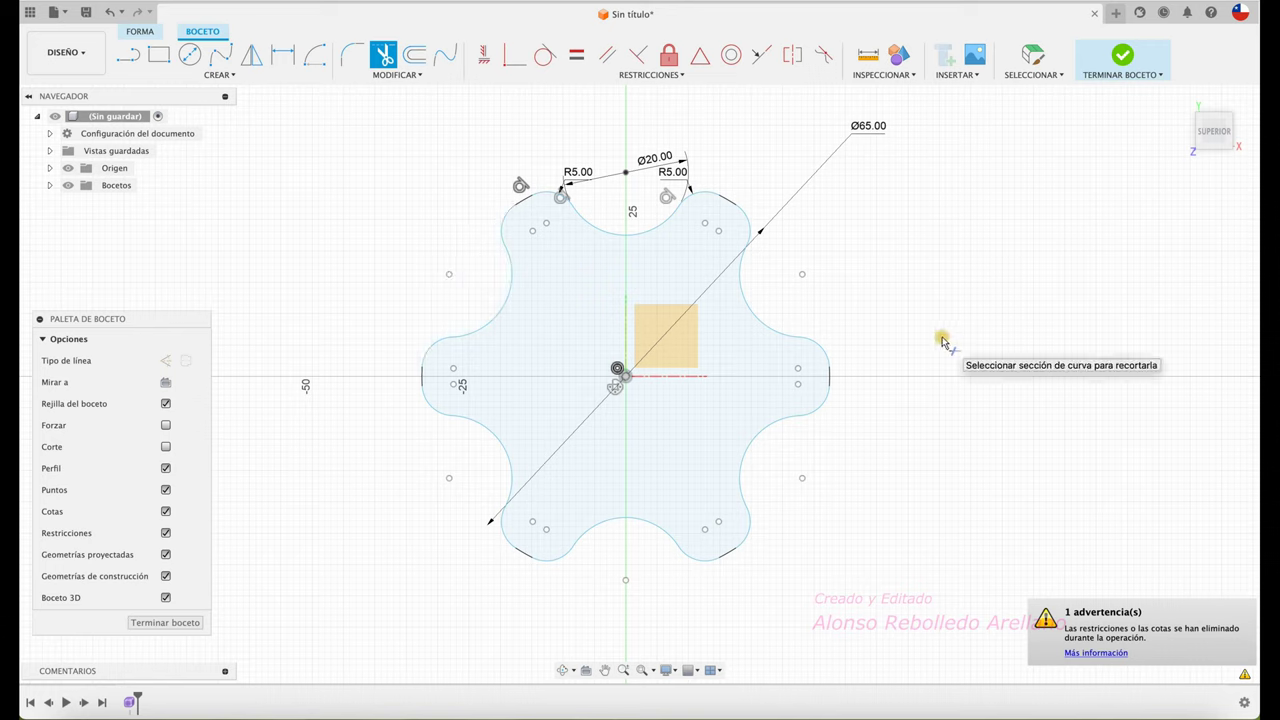
key("Escape")
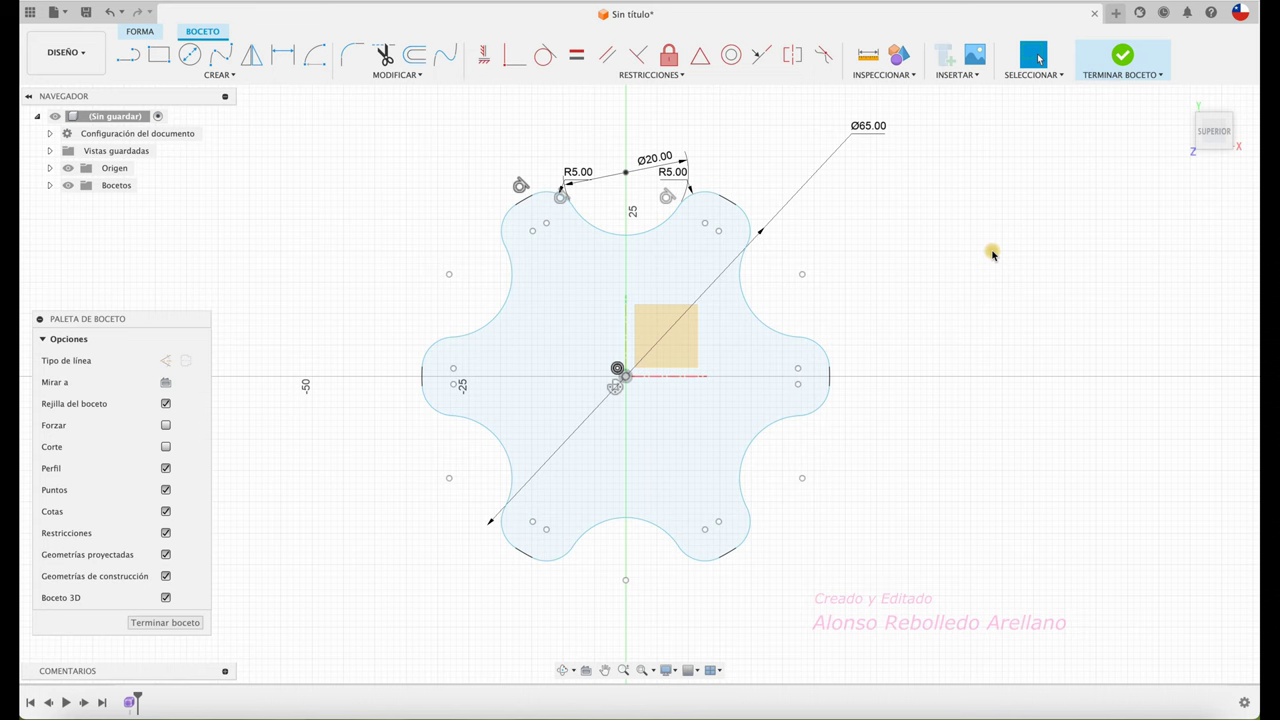
left_click(1122, 55)
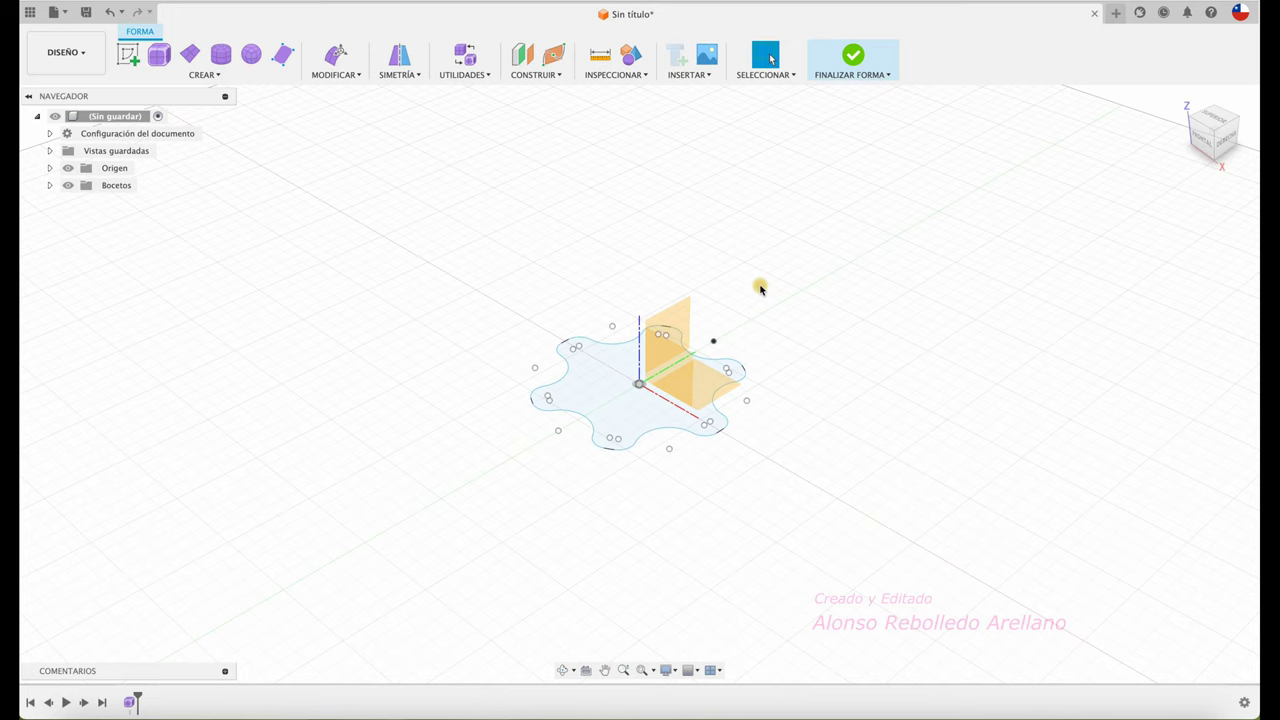
- Create an offset plane 60 mm above the lobed profile
left_click(524, 57)
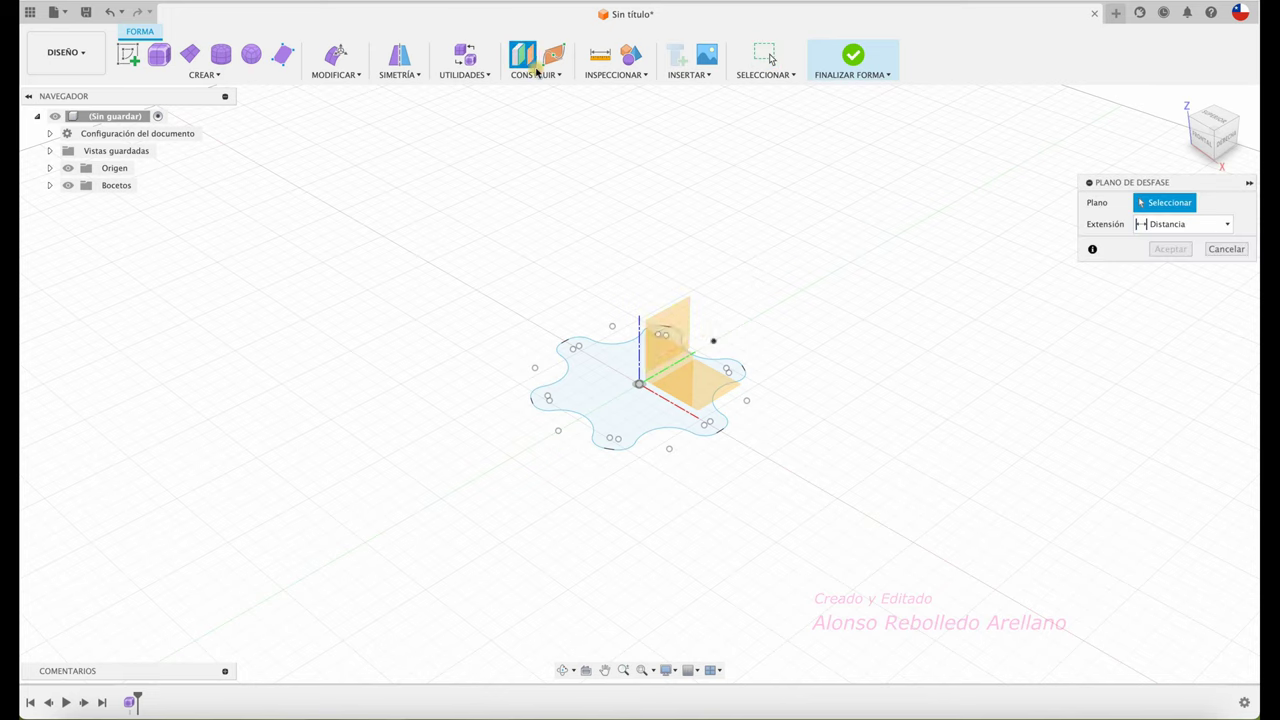
left_click(701, 375)
left_click_drag(638, 376, 640, 228)
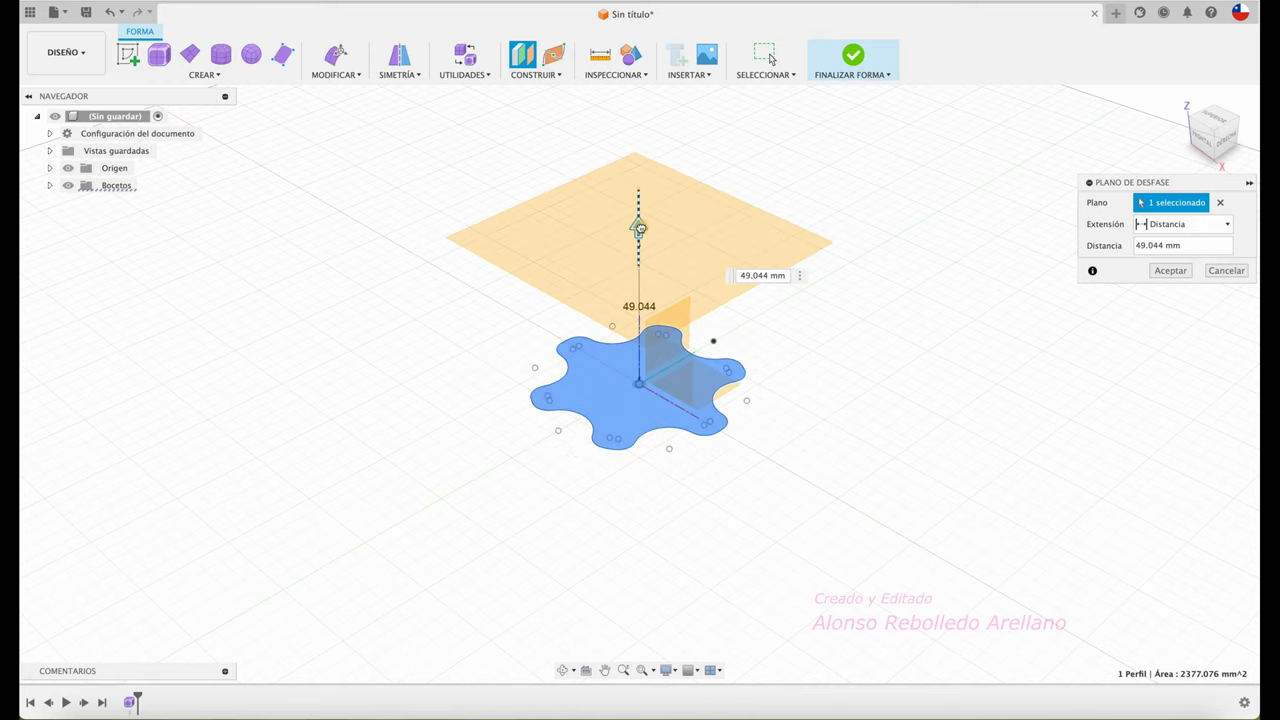
type("60")
key("Return")
key("Return")
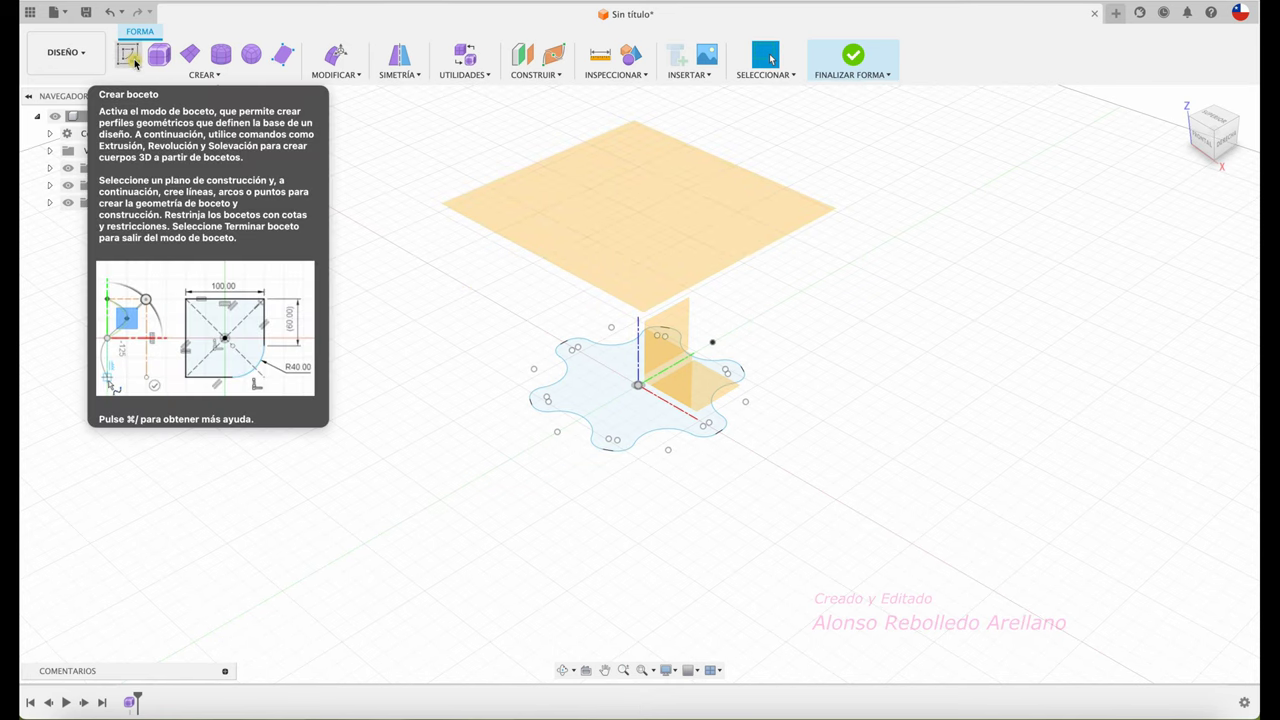
- On the offset plane, sketch a single point above the origin and finish the sketch
left_click(128, 55)
left_click(543, 177)
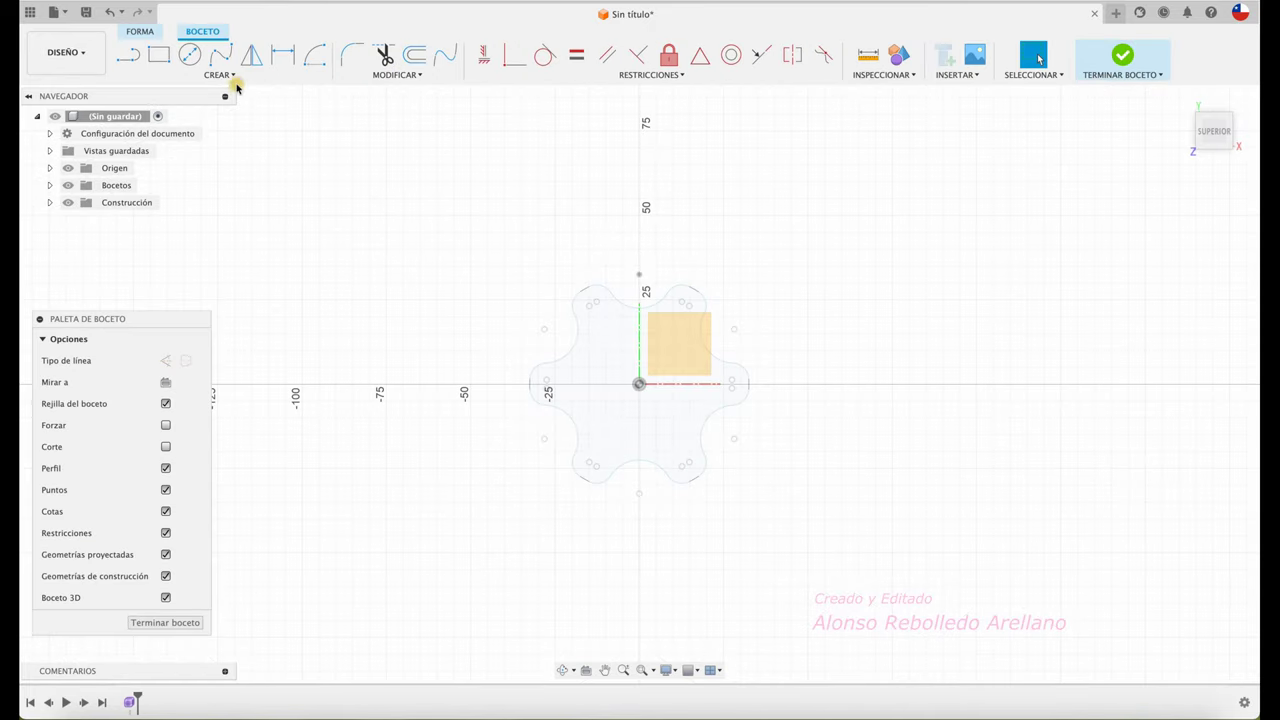
left_click(238, 76)
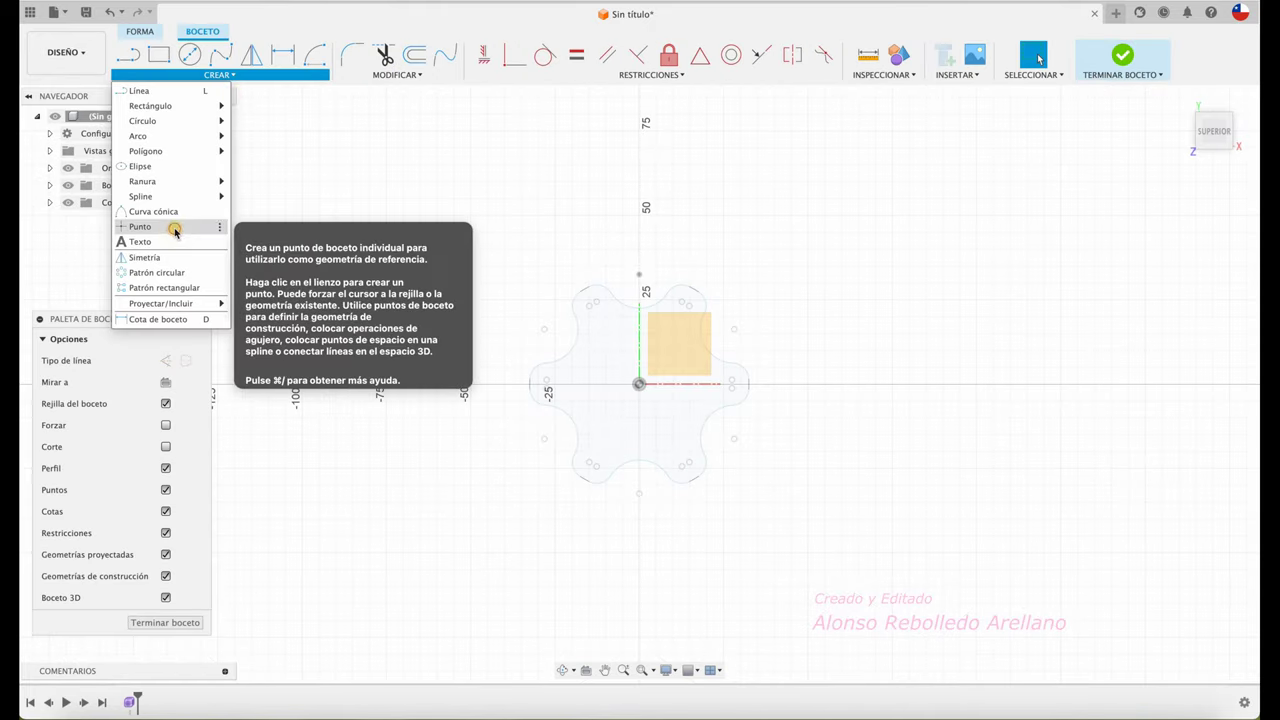
left_click(175, 231)
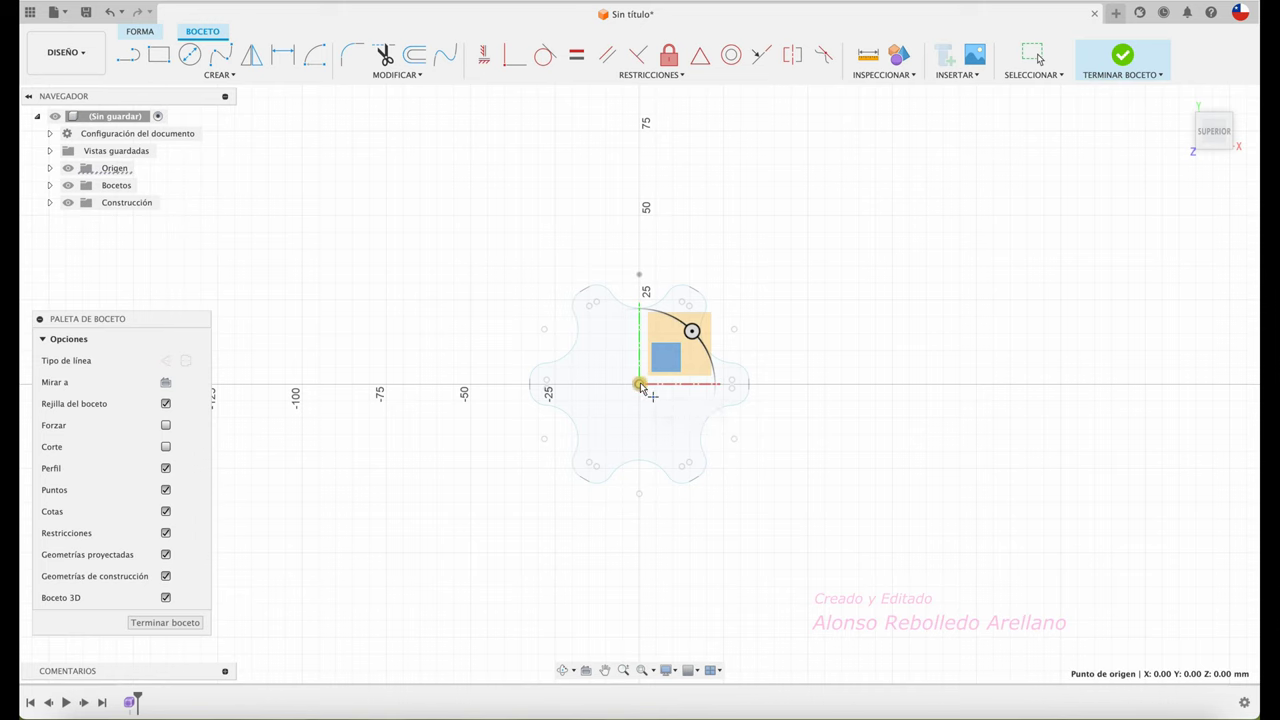
left_click(1122, 55)
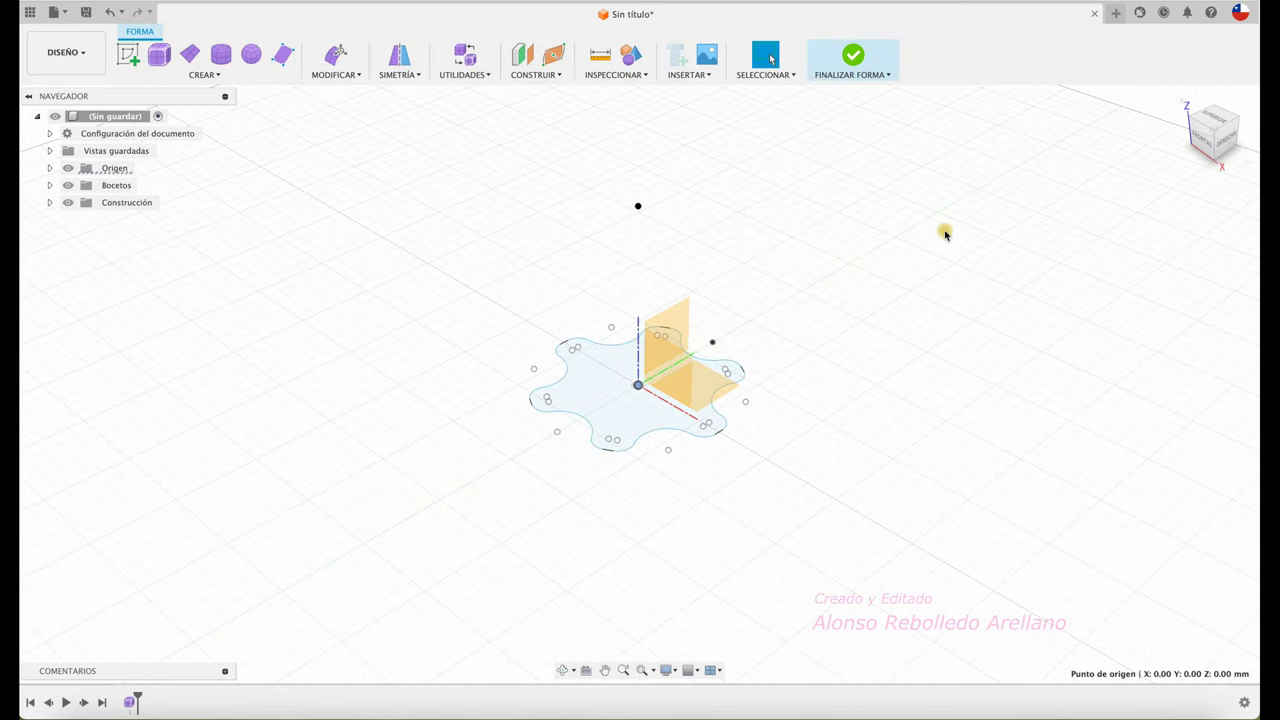
left_click(251, 80)
- Loft the lobed profile to the apex point with Curvature width spacing and 3 faces
left_click(199, 283)
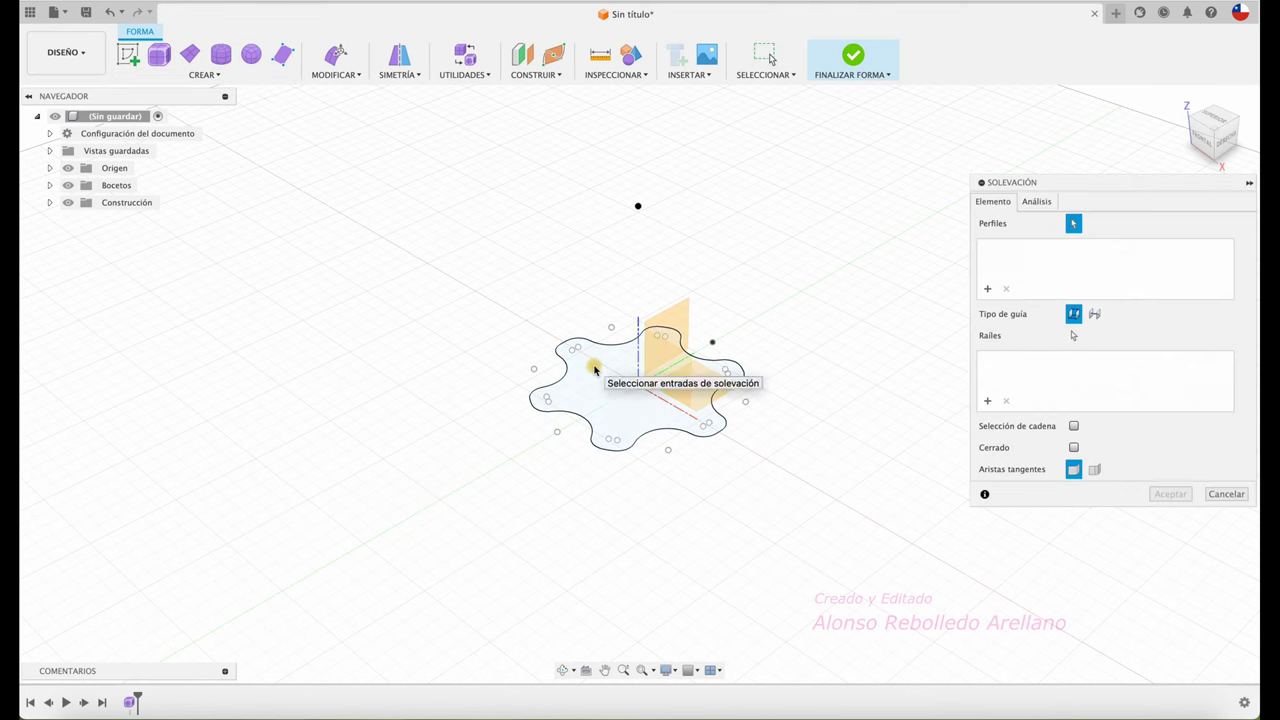
left_click(597, 366)
left_click(638, 206)
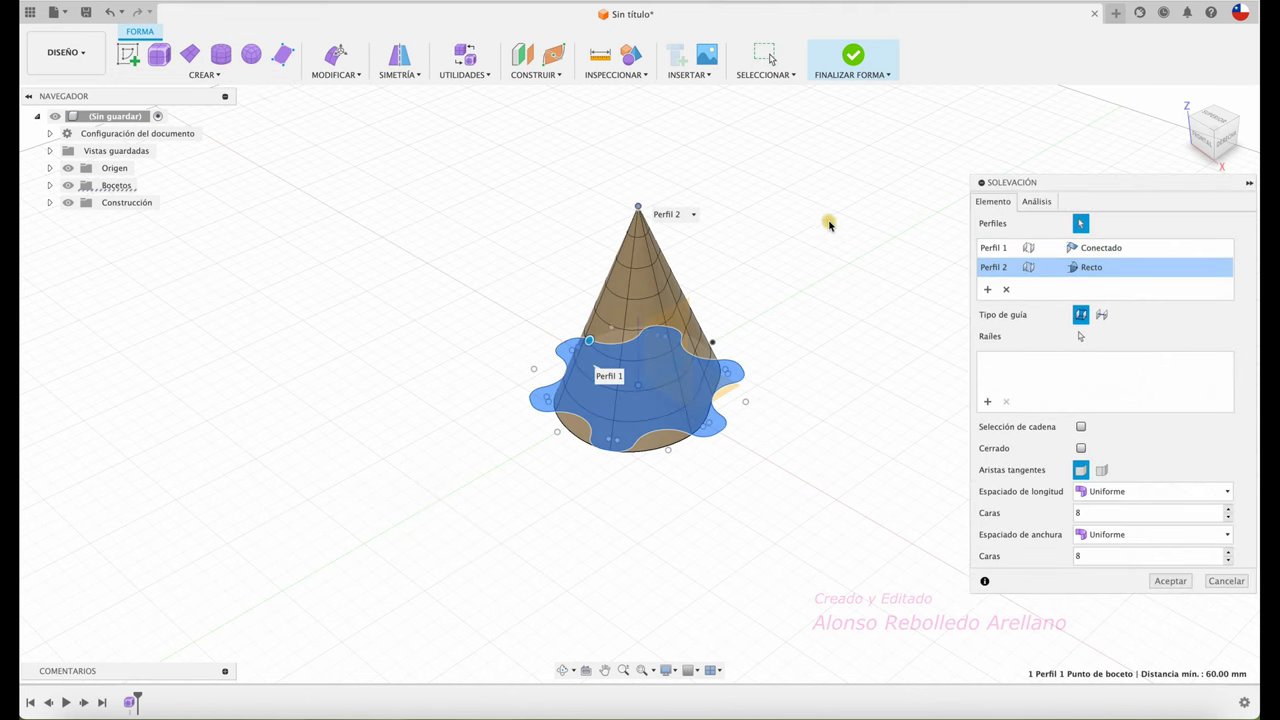
middle_click_drag(750, 432, 750, 432, "shift")
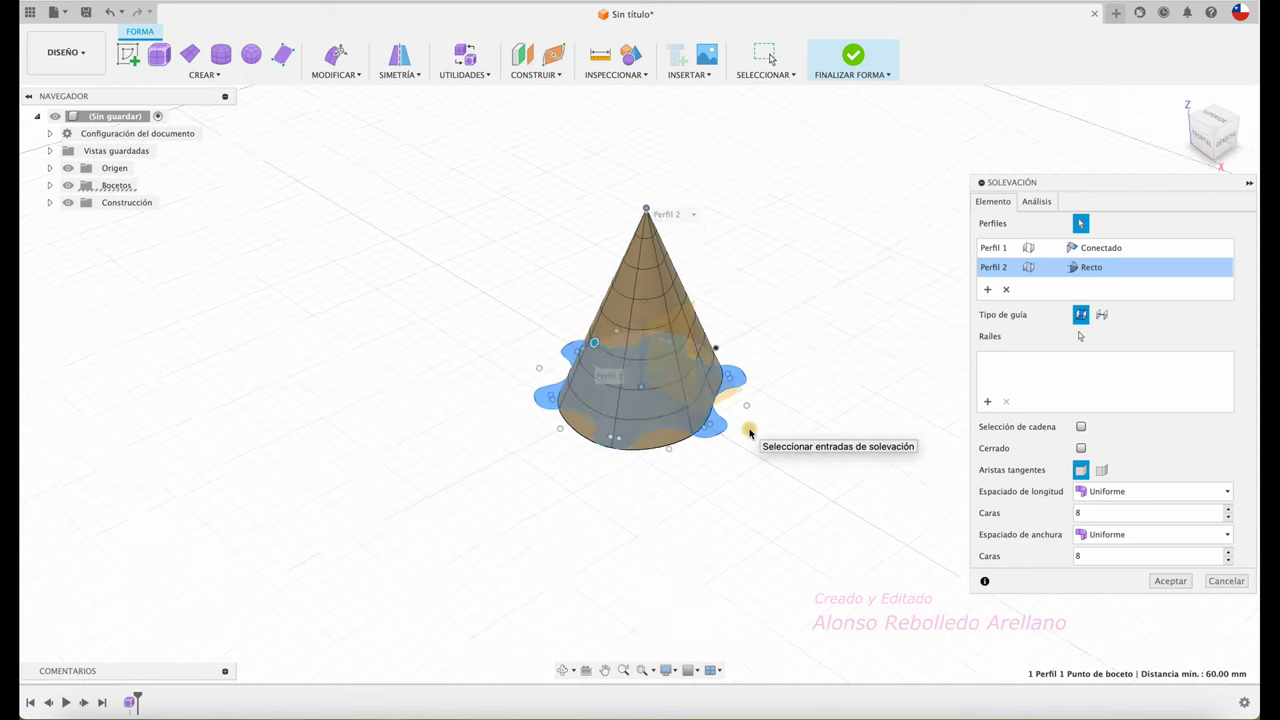
left_click(1128, 534)
left_click(1116, 569)
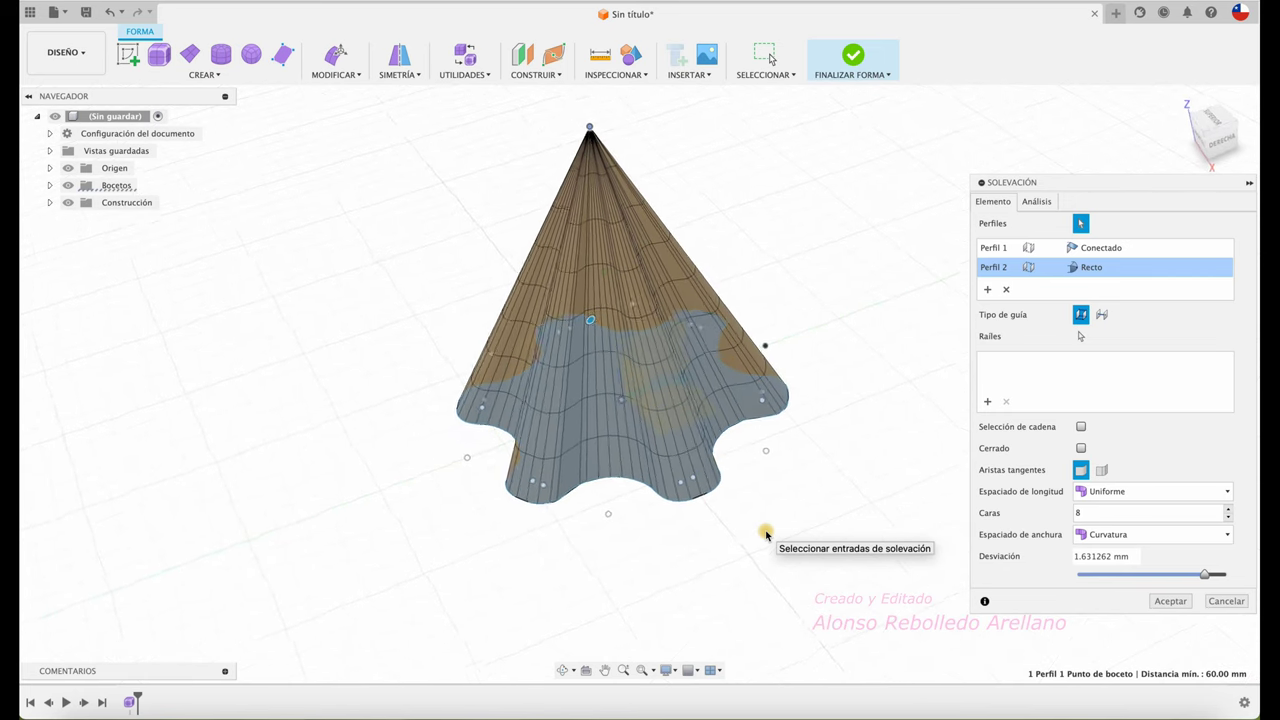
left_click(1227, 517)
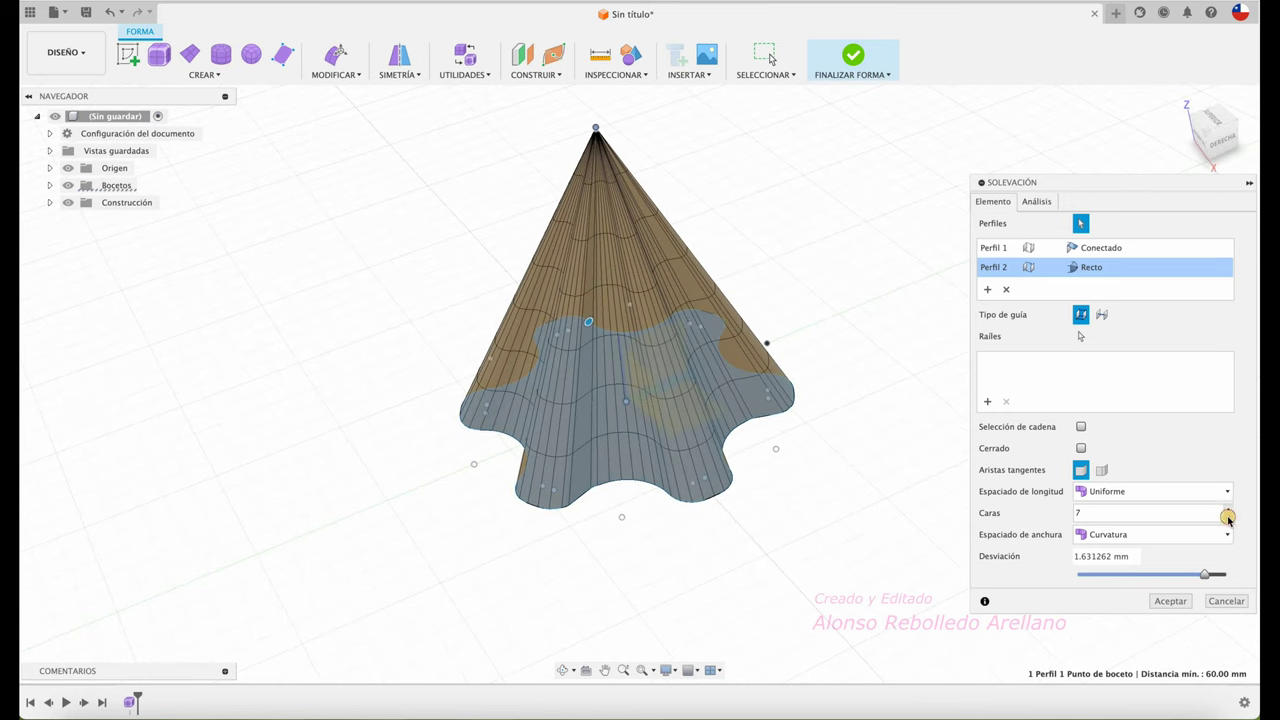
left_click(1227, 517)
left_click(1228, 518)
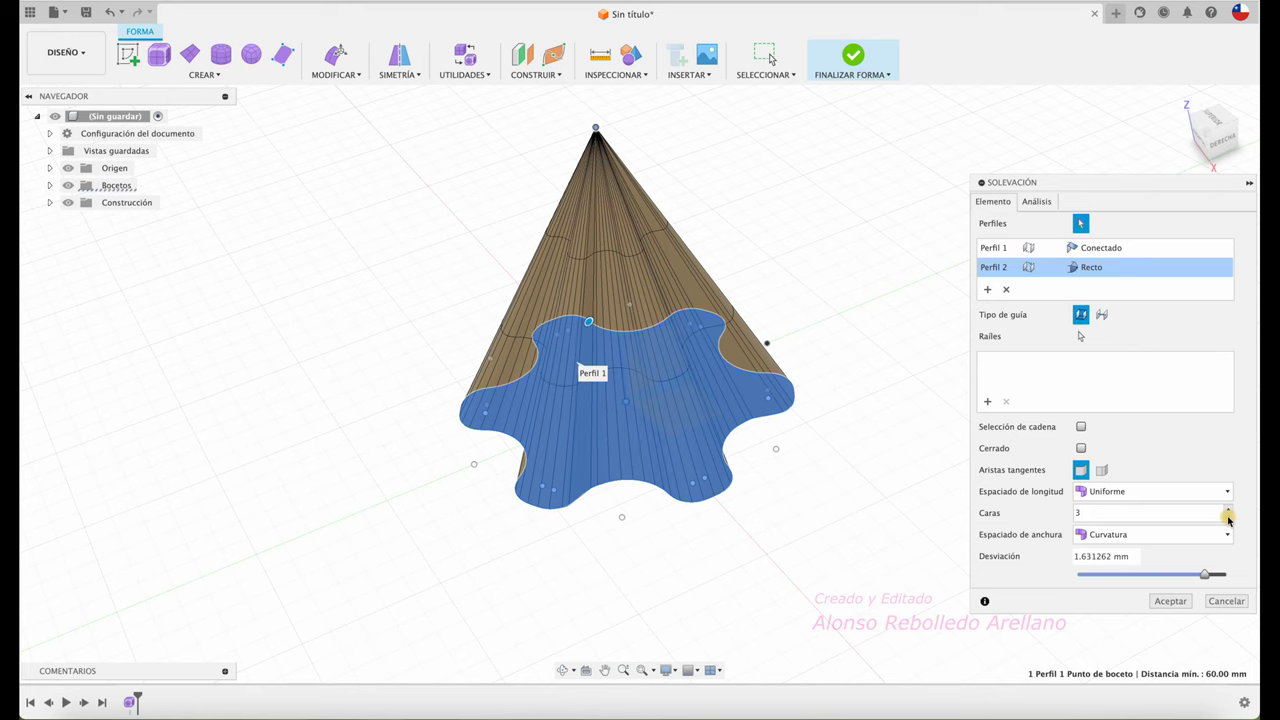
left_click(1228, 518)
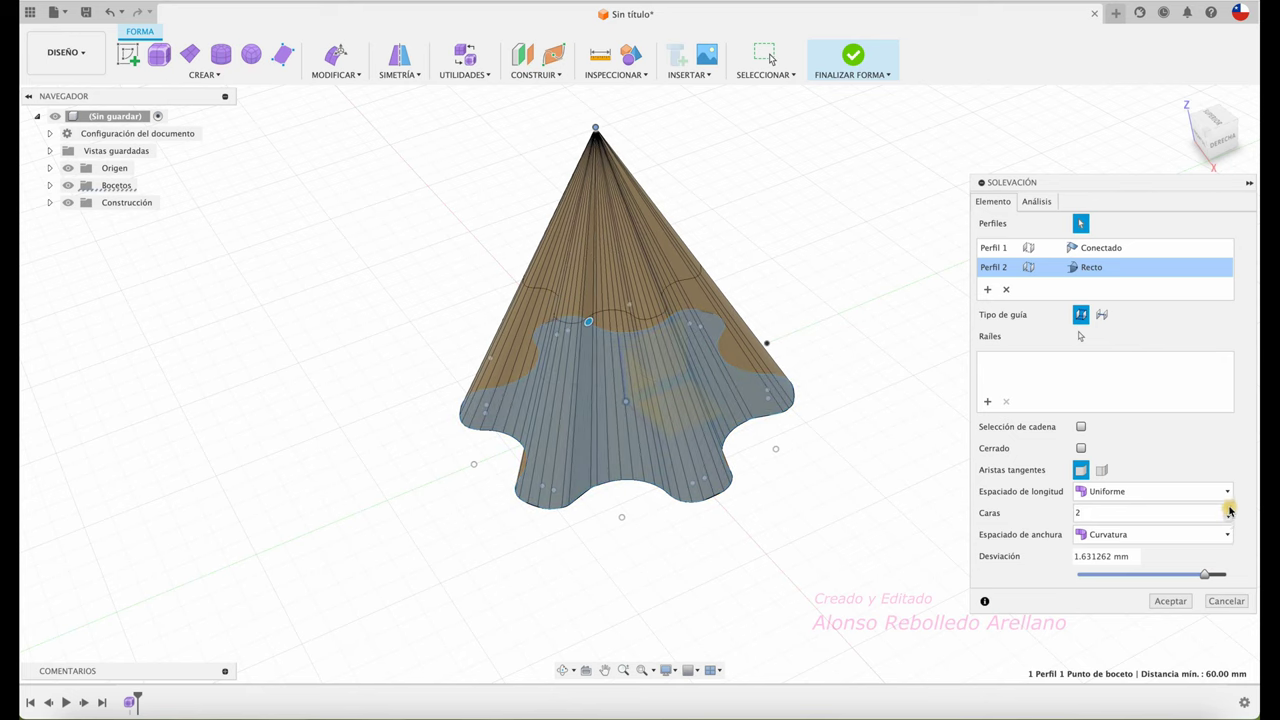
left_click(1228, 510)
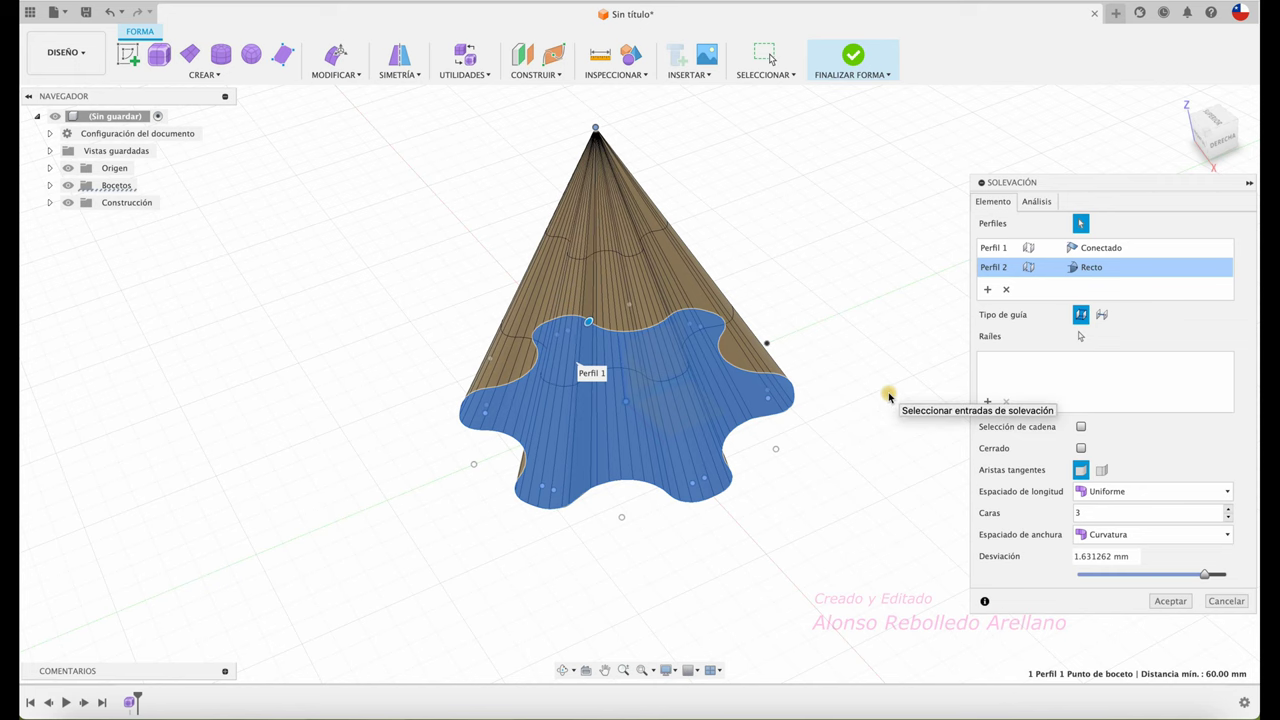
- Set Profile 1 to Direction with weight 1.908, accept the loft, and finish the form
left_click(1136, 248)
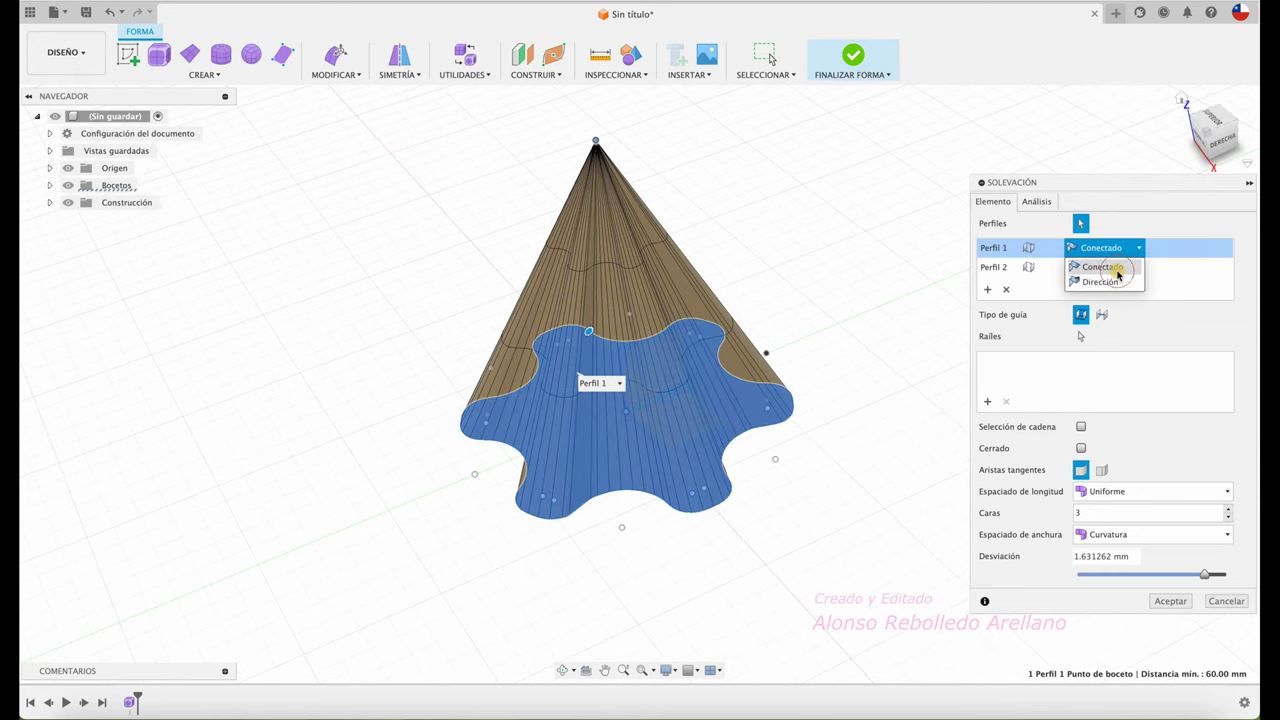
left_click(1118, 272)
left_click(1129, 251)
left_click(1100, 282)
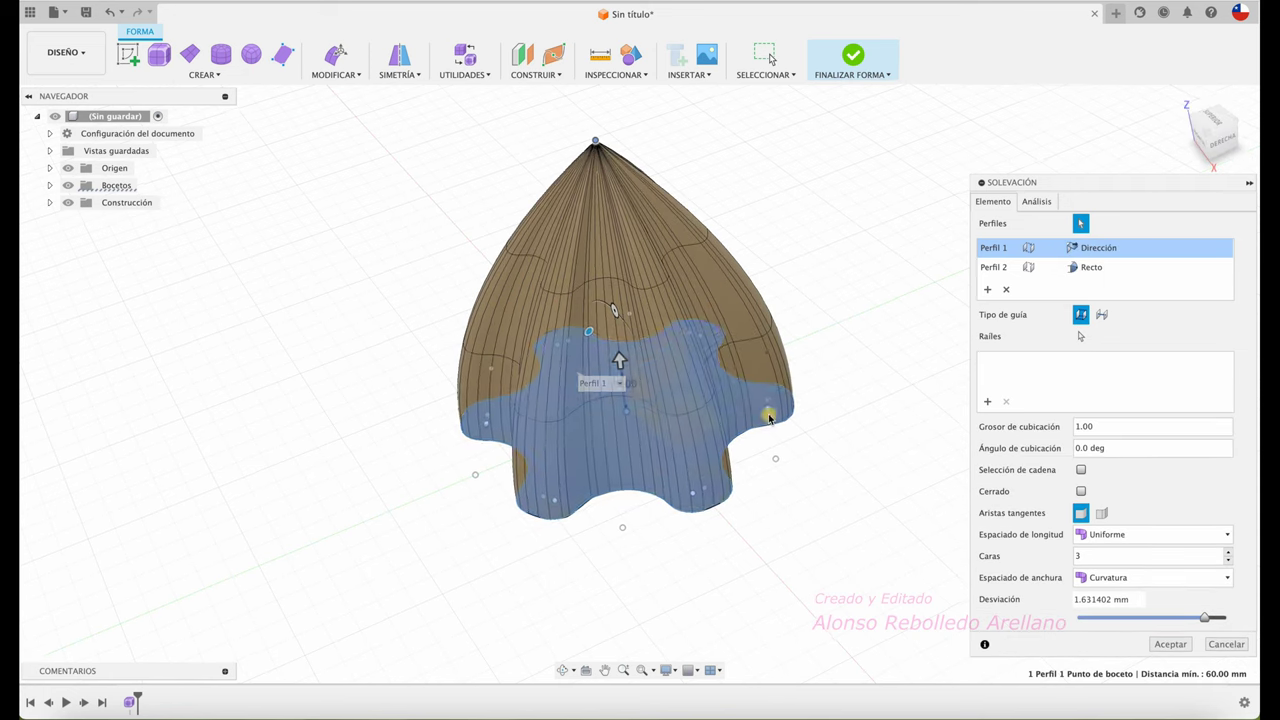
left_click(1220, 136)
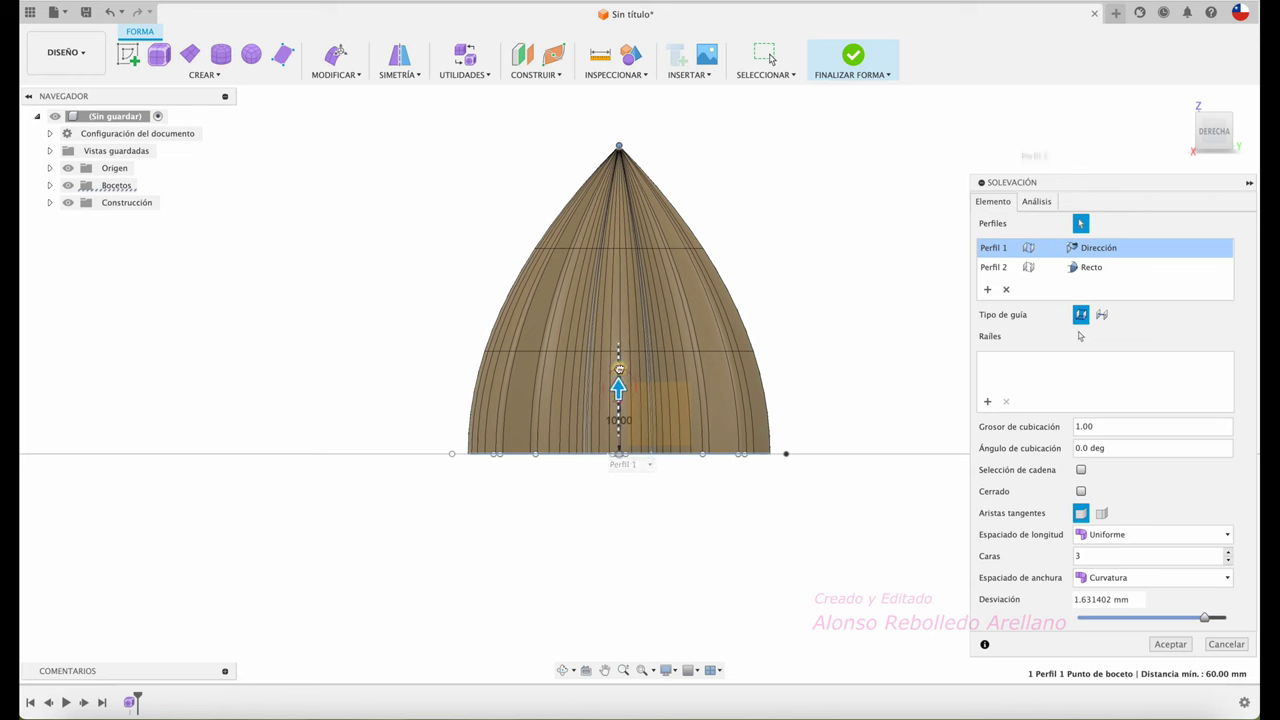
left_click_drag(617, 388, 618, 342)
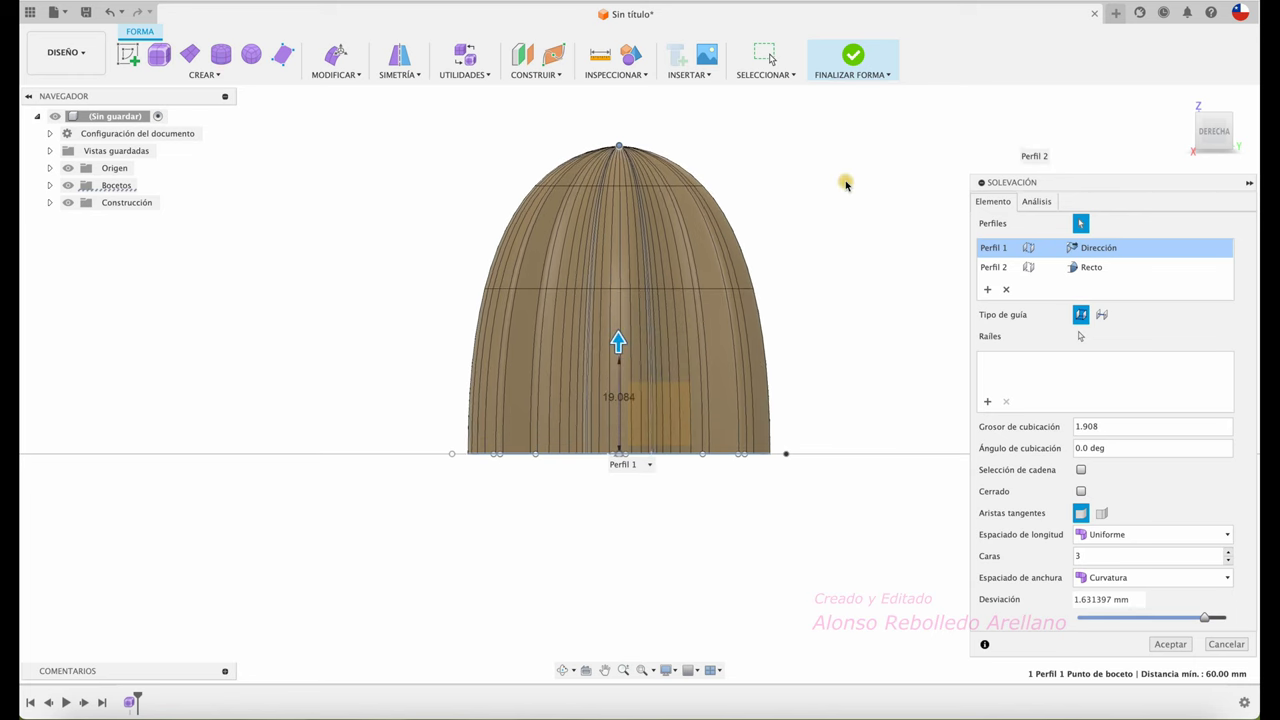
left_click(853, 57)
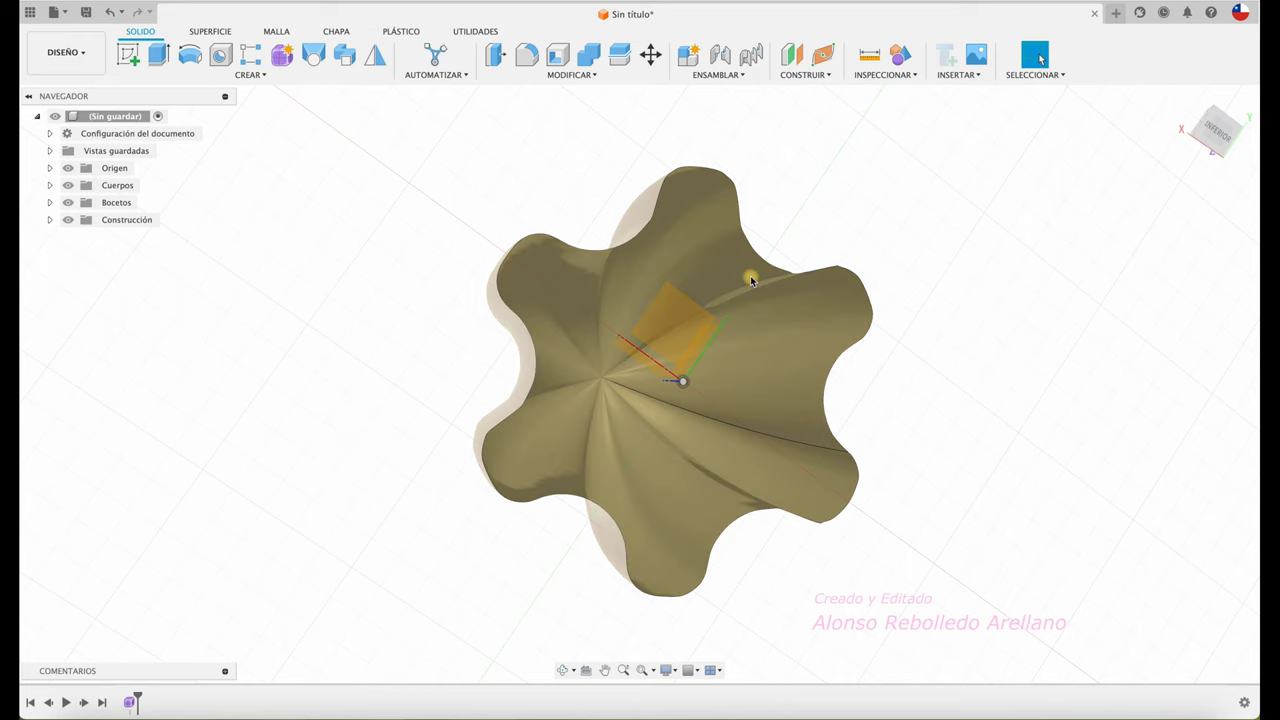
mouse_move(951, 408)
middle_mouse_down("shift")
mouse_move(651, 263)
mouse_move(874, 337)
mouse_move(923, 374)
middle_mouse_up("shift")
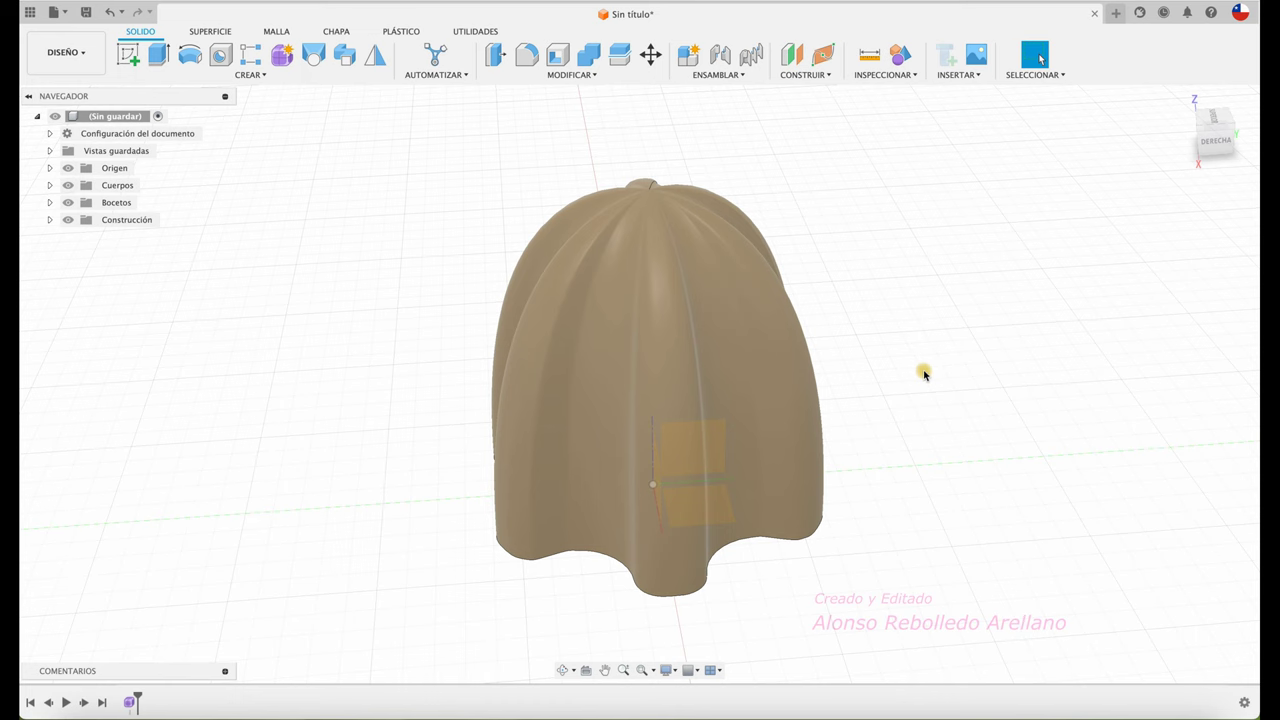
- Undo Finish Form and the loft, leaving only the lobed profile and apex point
key("super+z")
key("super+z")
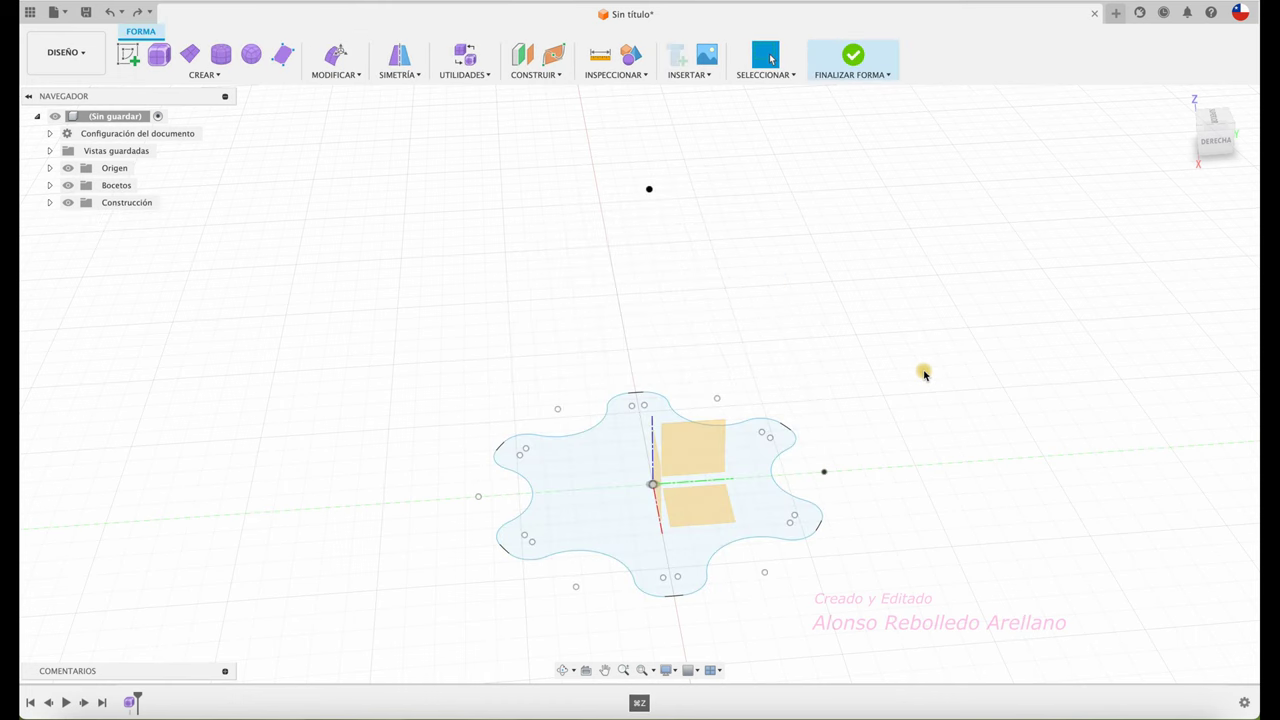
key("super+z")
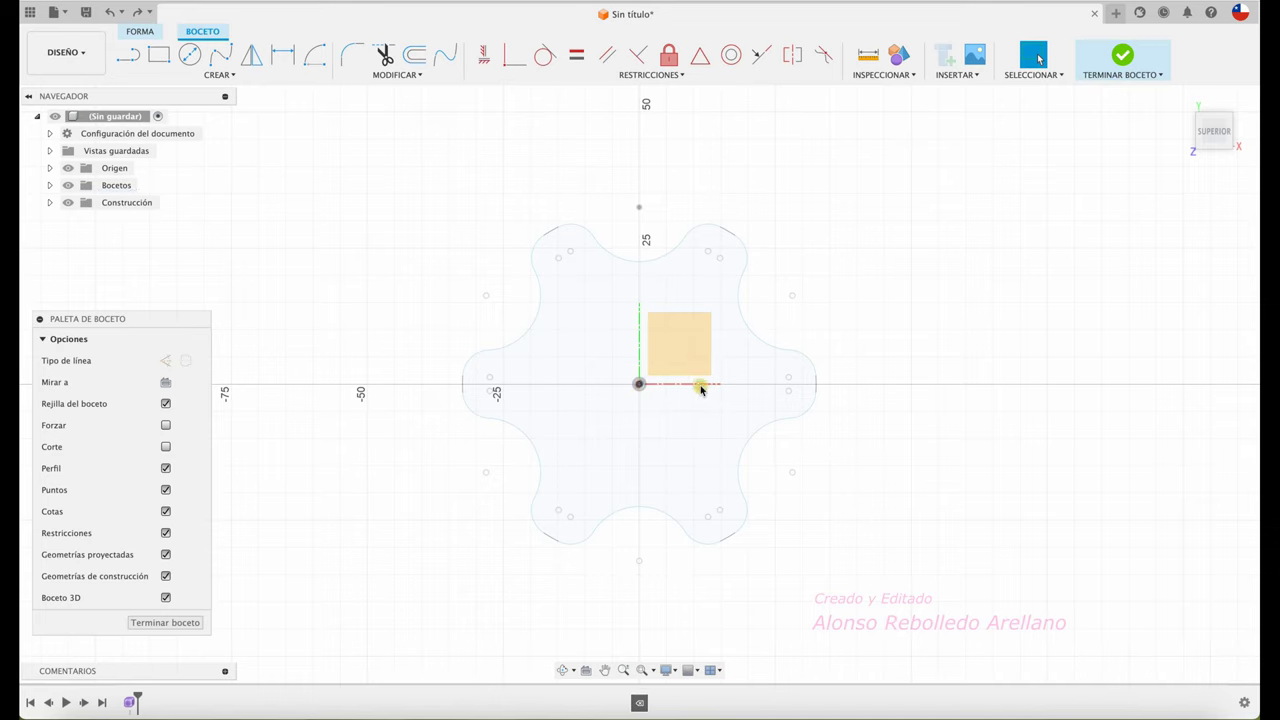
left_click(185, 55)
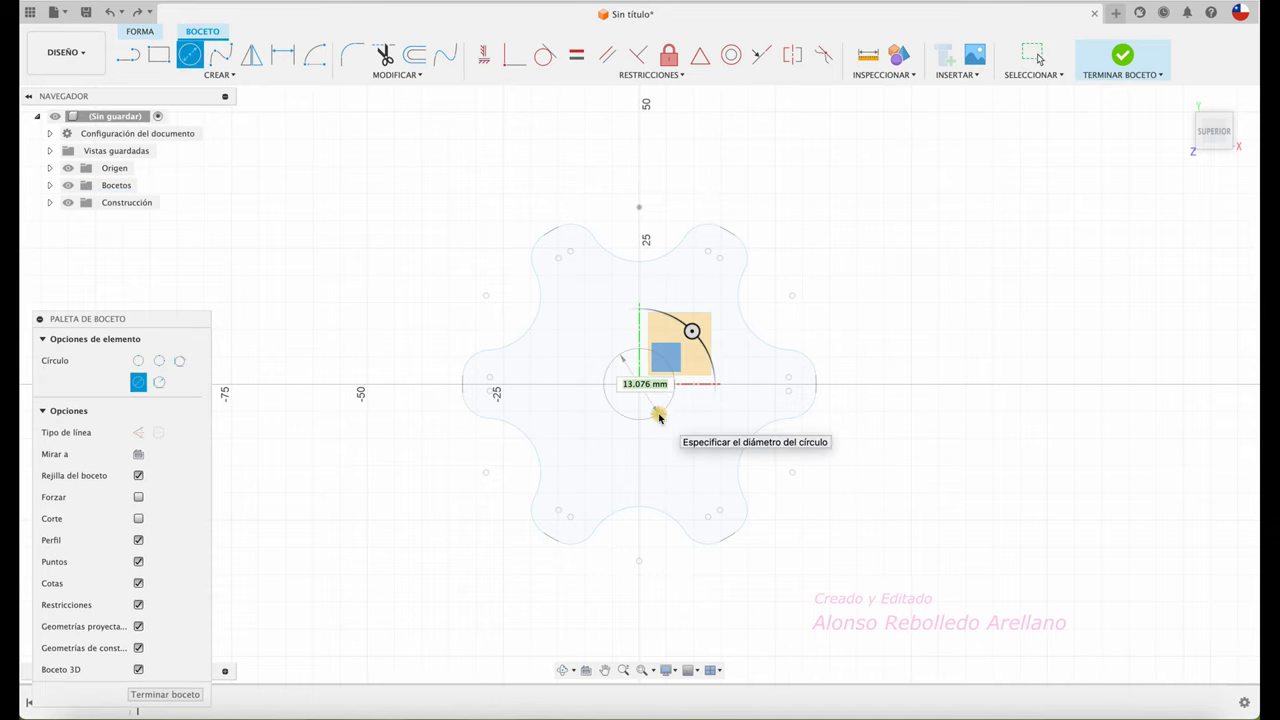
key("Escape")
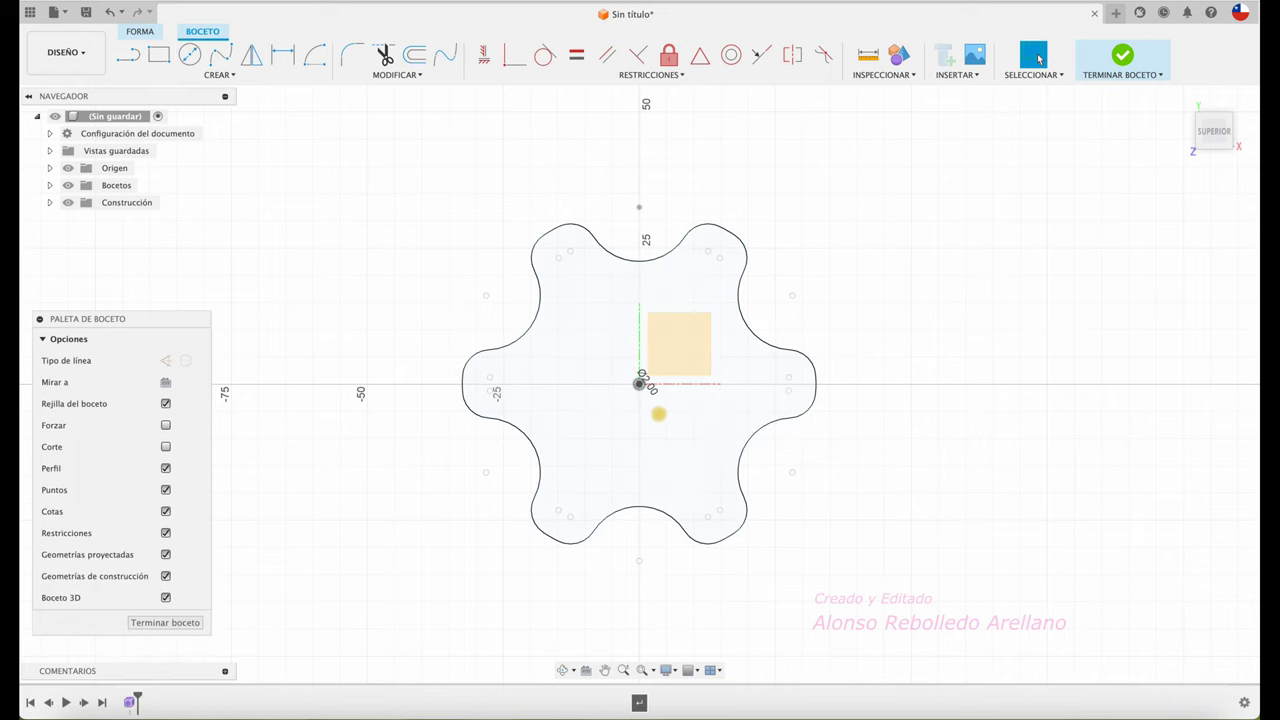
middle_click_drag(1000, 160, 913, 232, "shift")
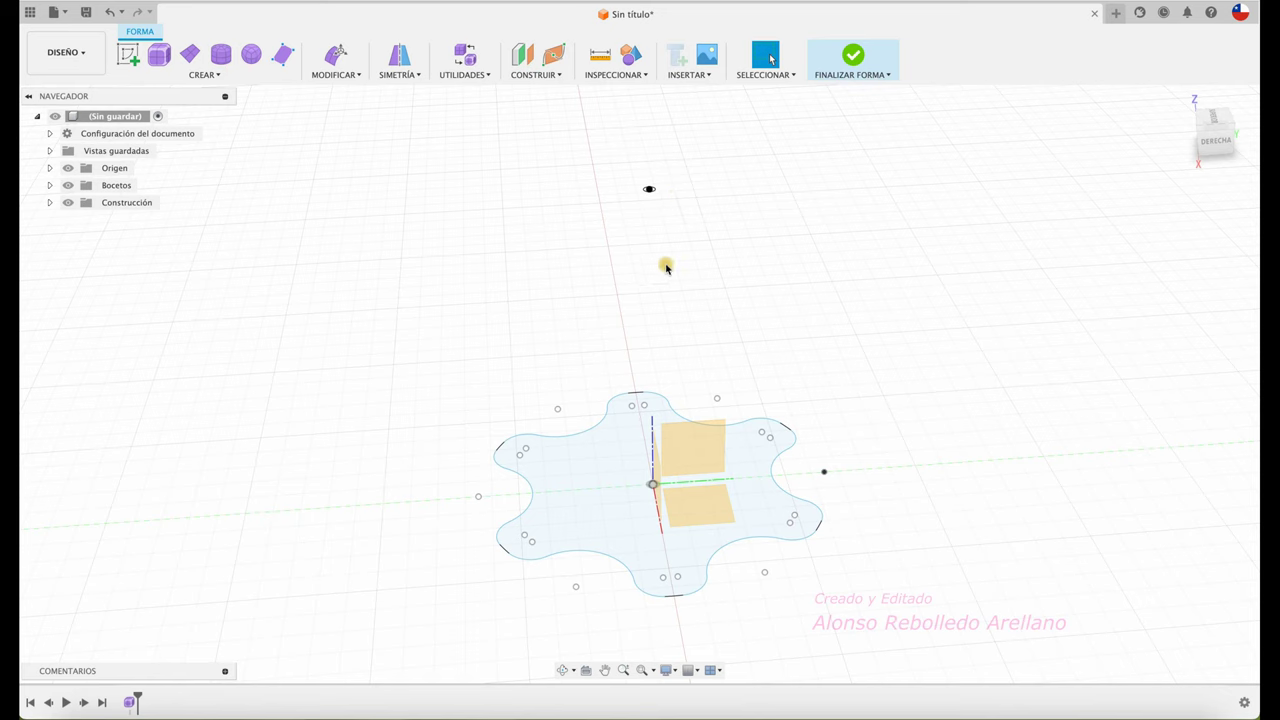
- Start a new loft from the lobed profile to the raised apex point
left_click(205, 75)
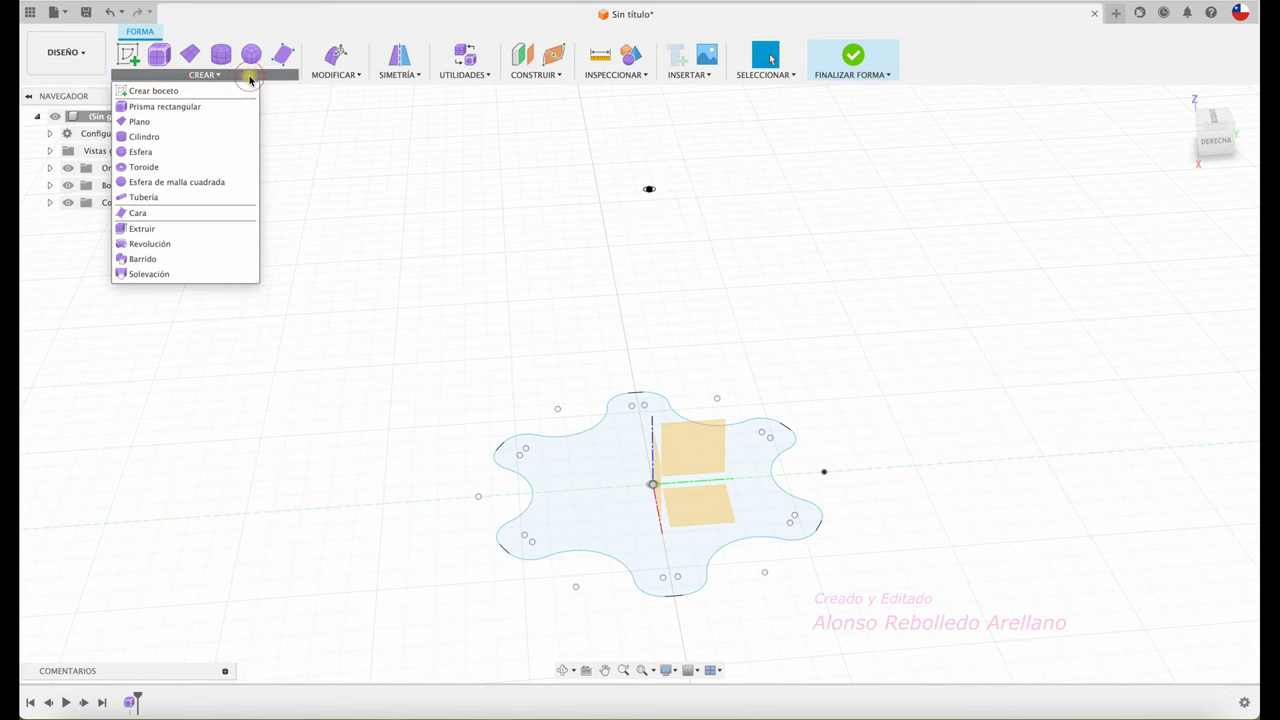
left_click(160, 274)
left_click(580, 492)
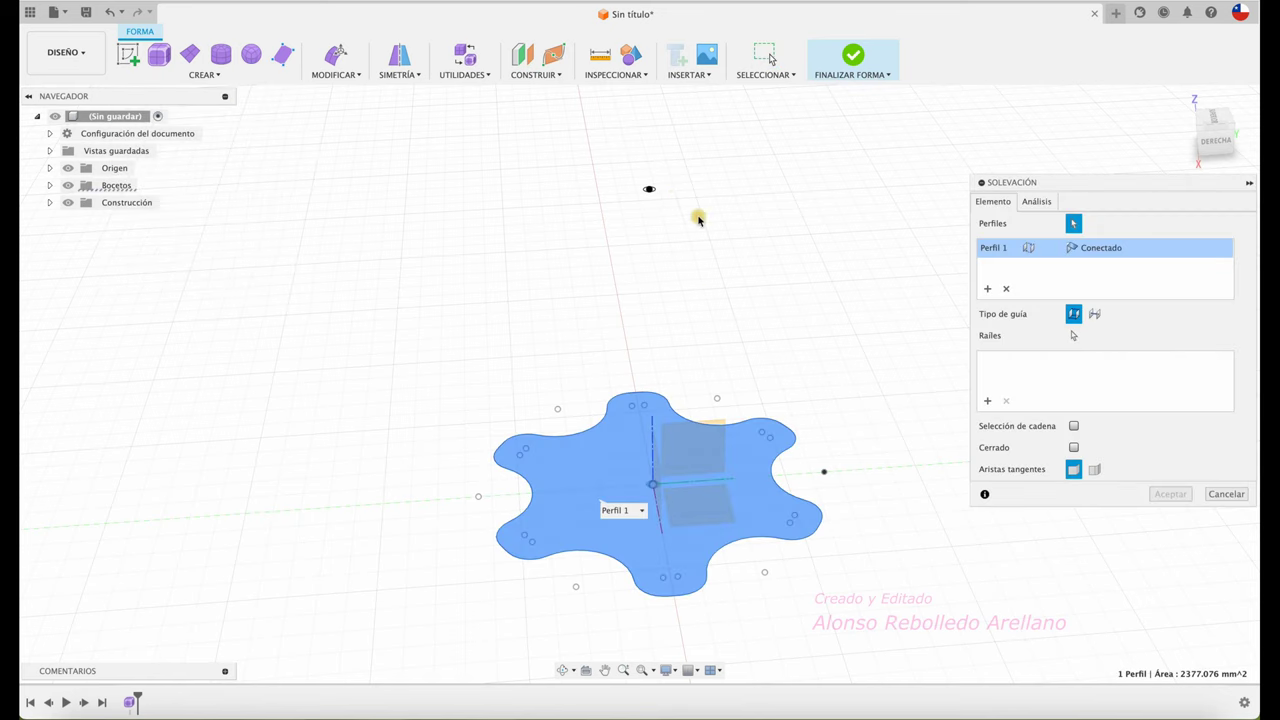
scroll(689, 194, "up", 5)
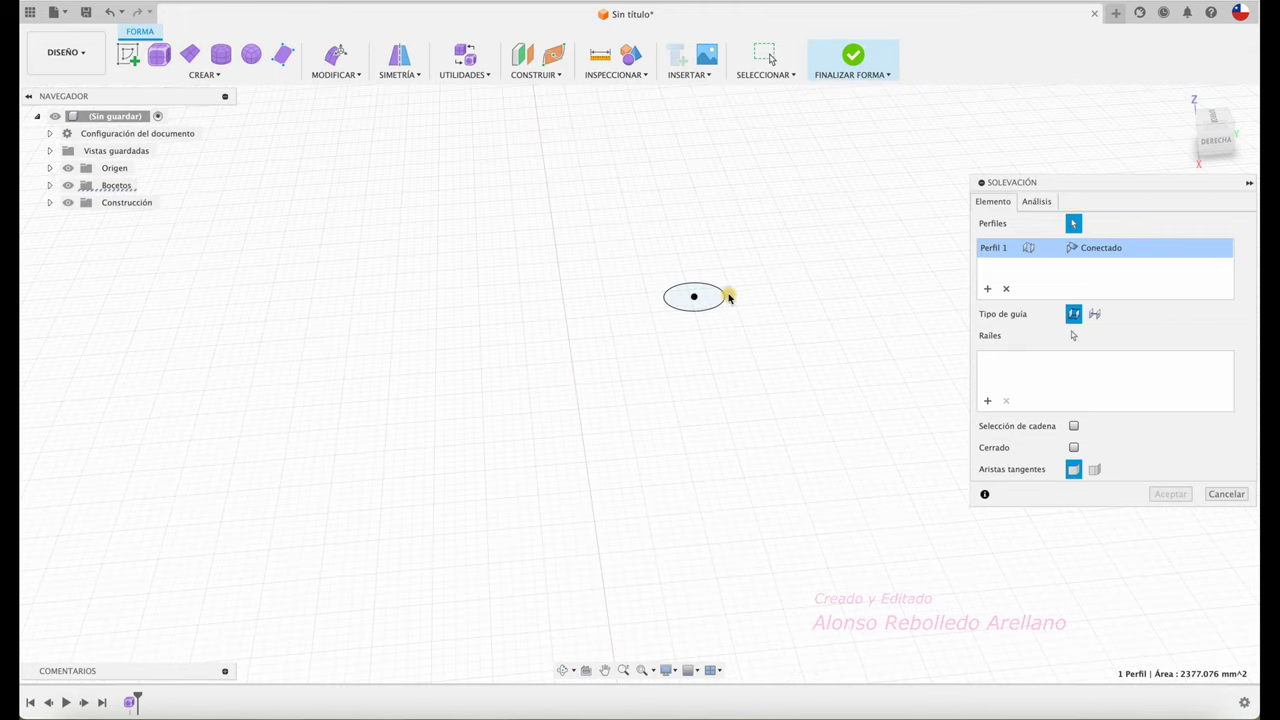
left_click(696, 296)
scroll(690, 285, "down", 3)
scroll(705, 305, "down", 2)
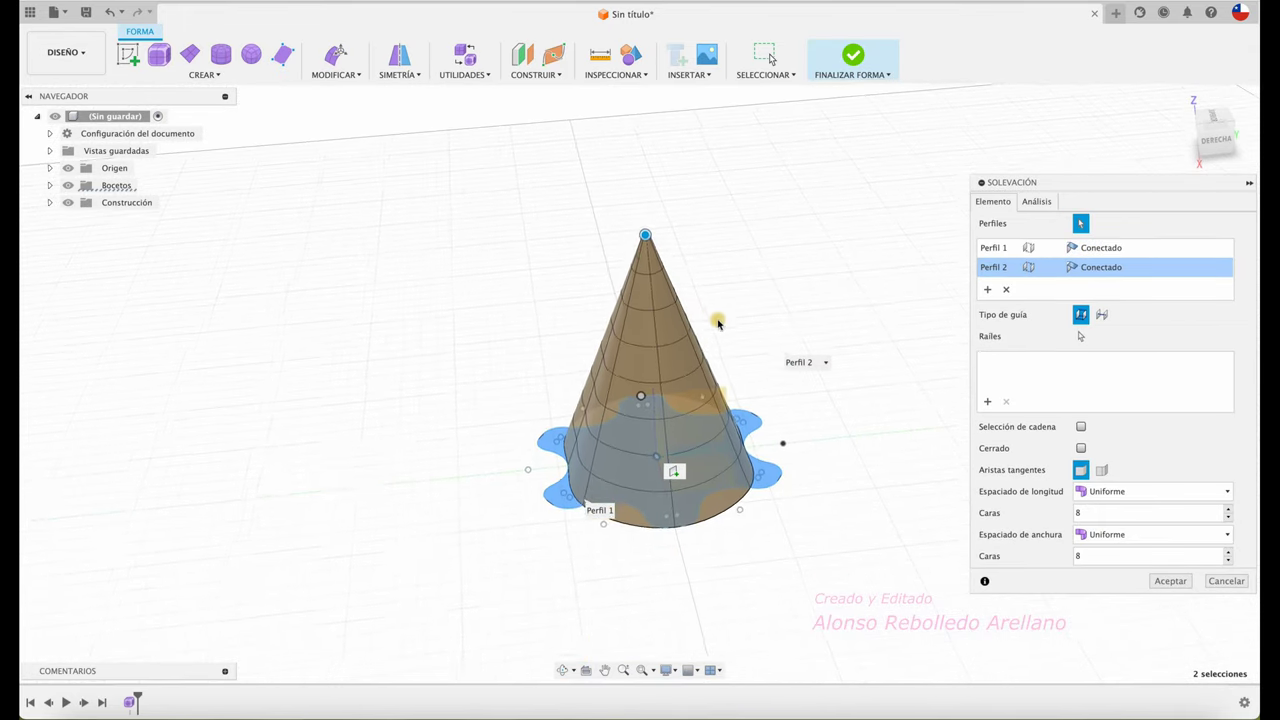
scroll(800, 428, "up", 3)
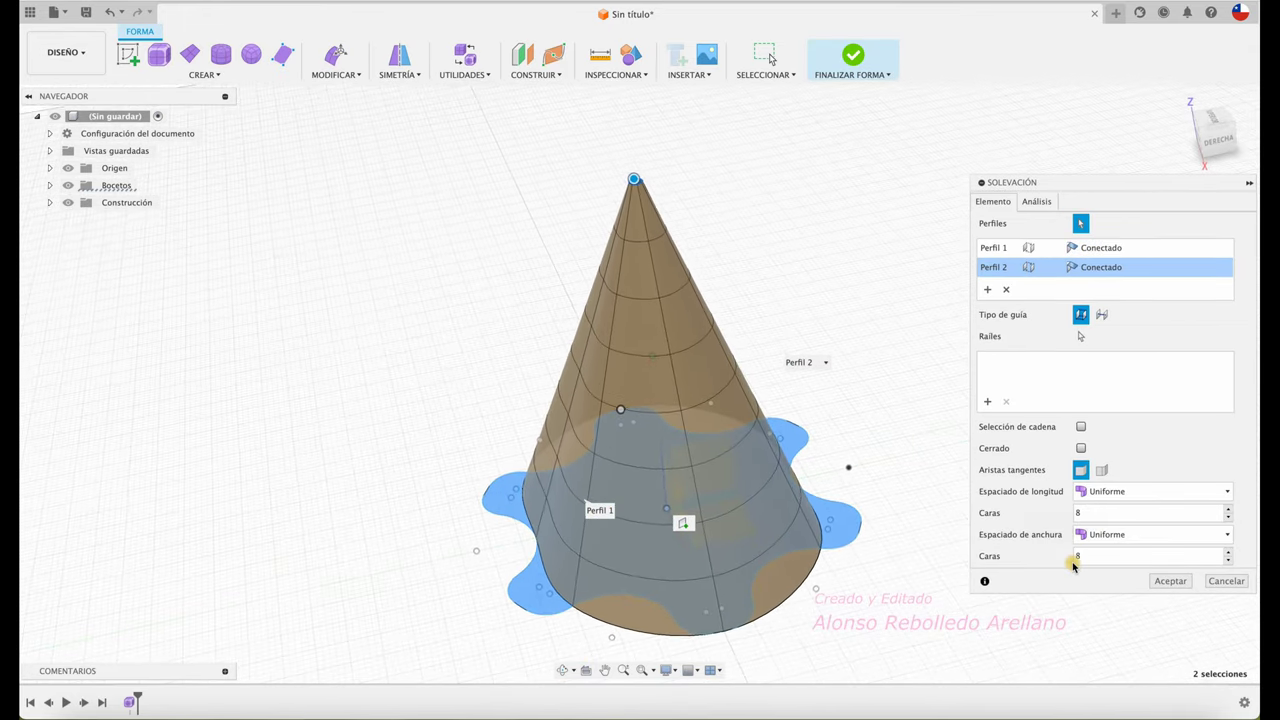
- Use Curvature width spacing and 3 length faces, then accept the pointed cone loft
left_click(1193, 538)
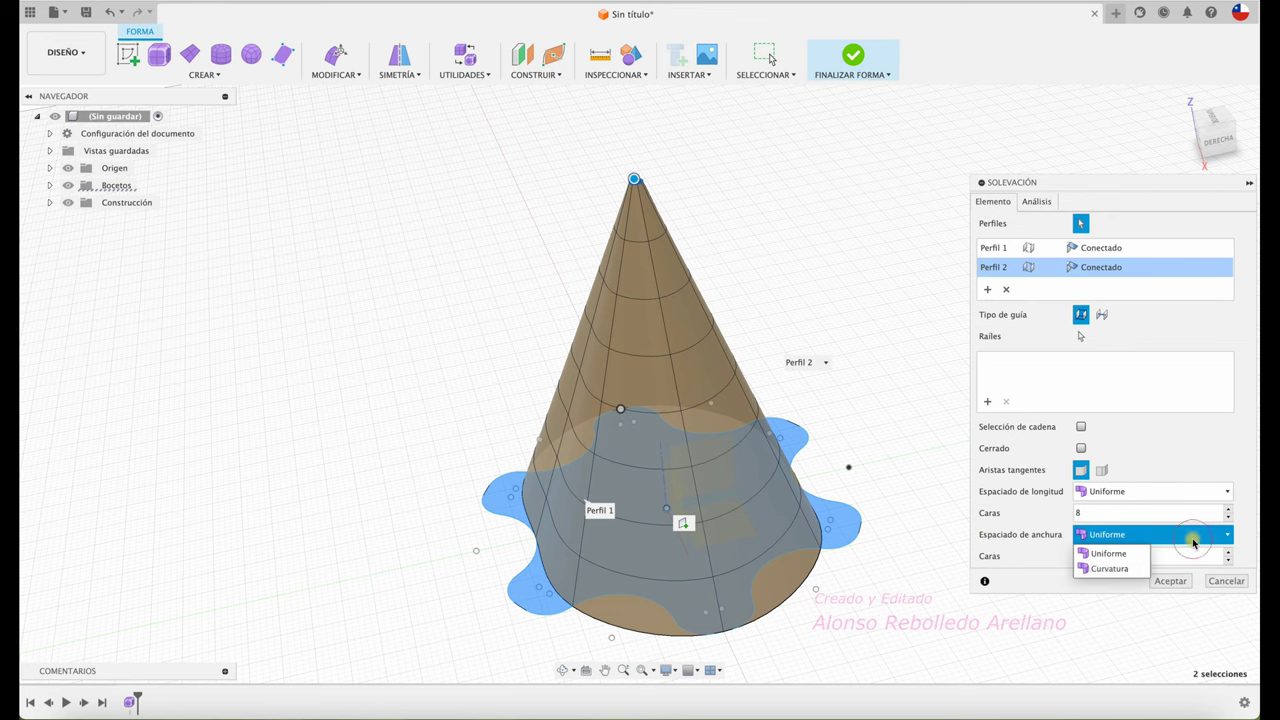
left_click(1110, 568)
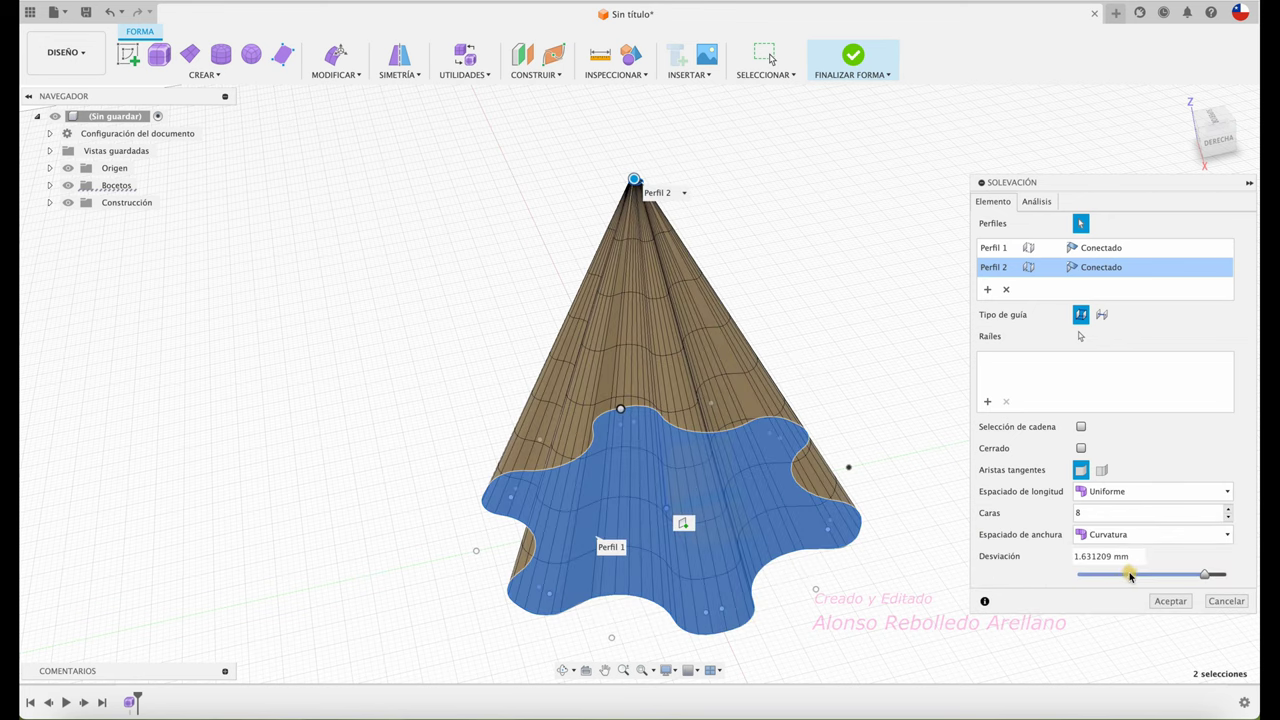
left_click(1228, 517)
left_click(1228, 517)
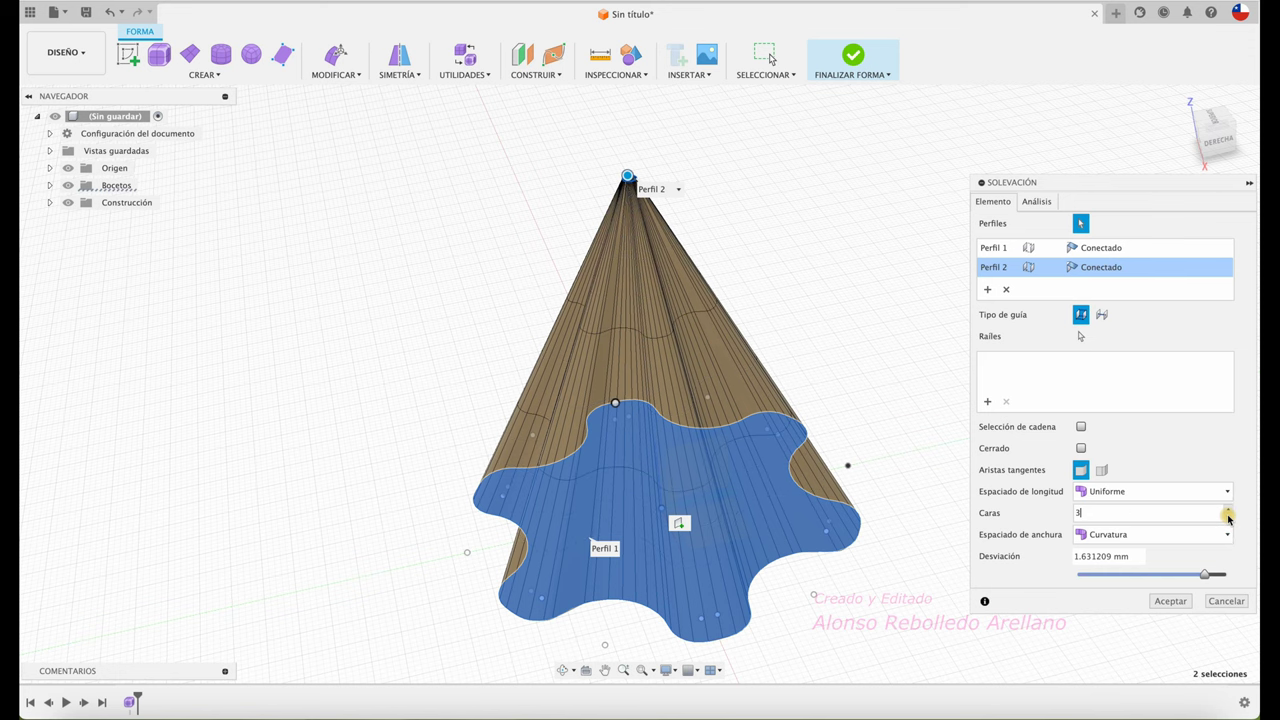
scroll(922, 371, "up", 3, "shift")
scroll(924, 374, "up", 3, "shift")
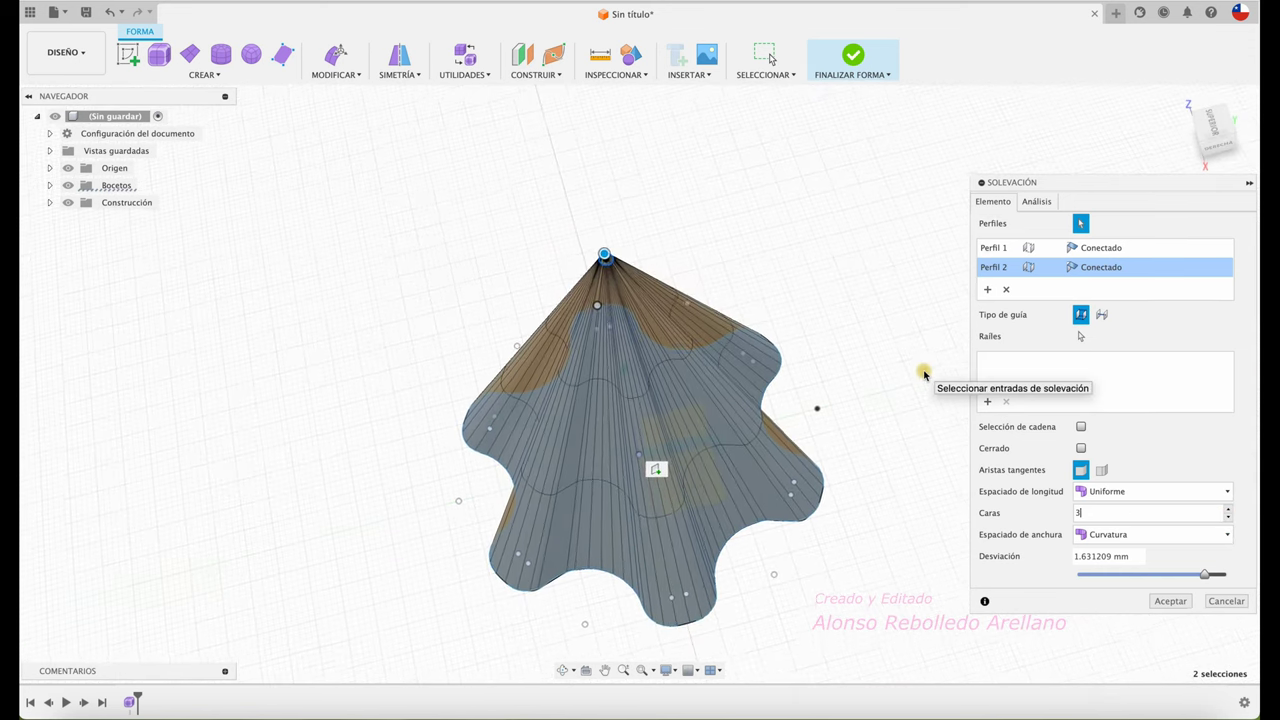
scroll(924, 374, "up", 3, "shift")
left_click(1172, 603)
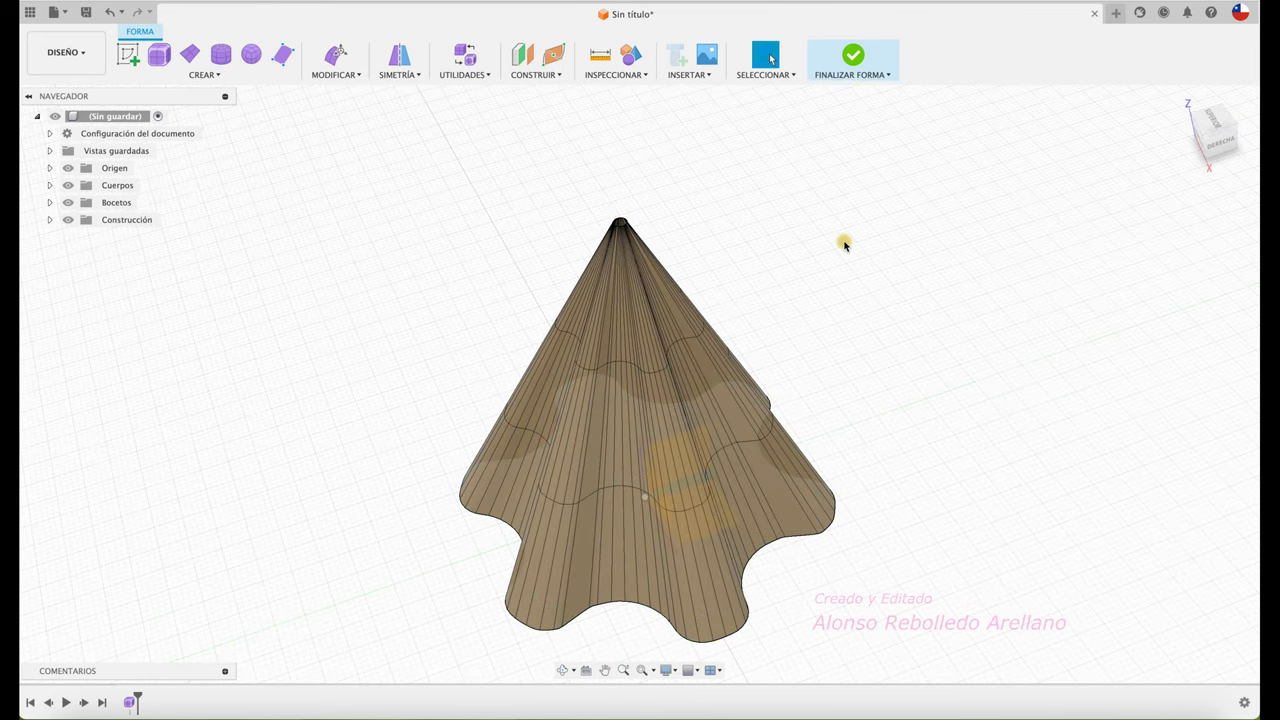
scroll(830, 232, "up", 3, "shift")
scroll(830, 232, "up", 3, "shift")
scroll(830, 231, "up", 2, "shift")
scroll(830, 232, "down", 3, "shift")
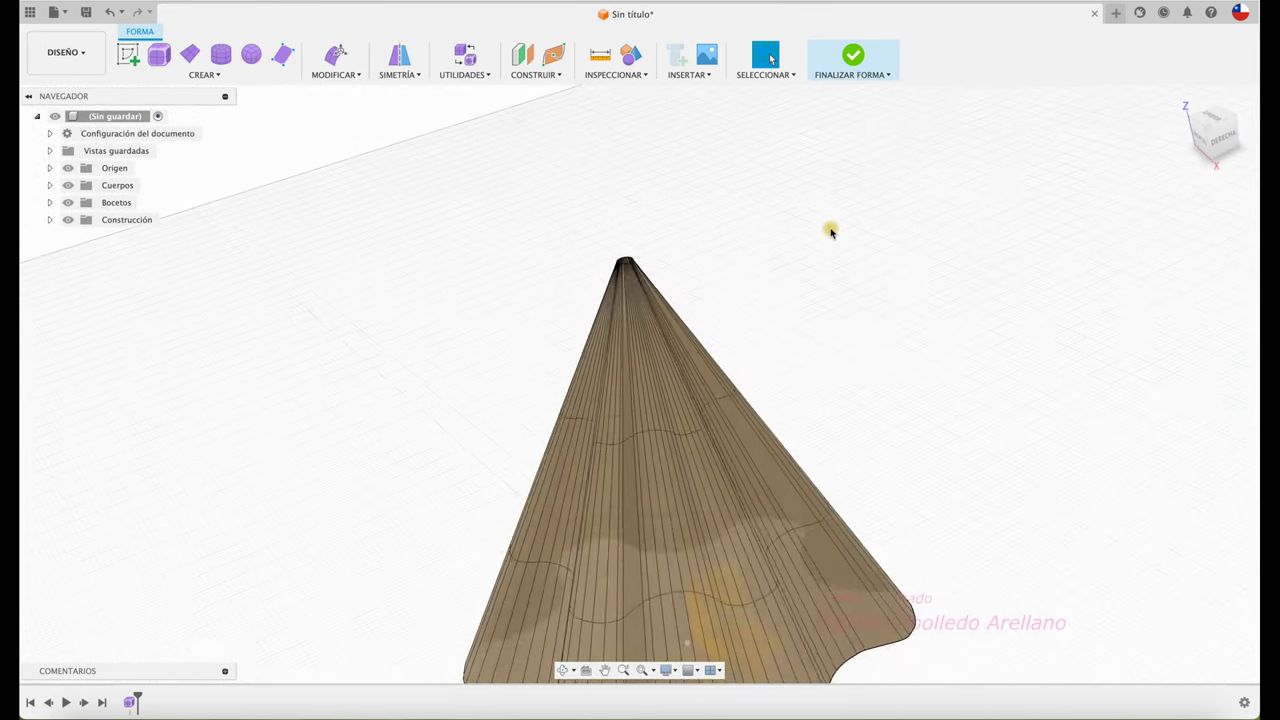
scroll(830, 232, "down", 3)
scroll(830, 232, "down", 1, "shift")
scroll(830, 232, "down", 3, "shift")
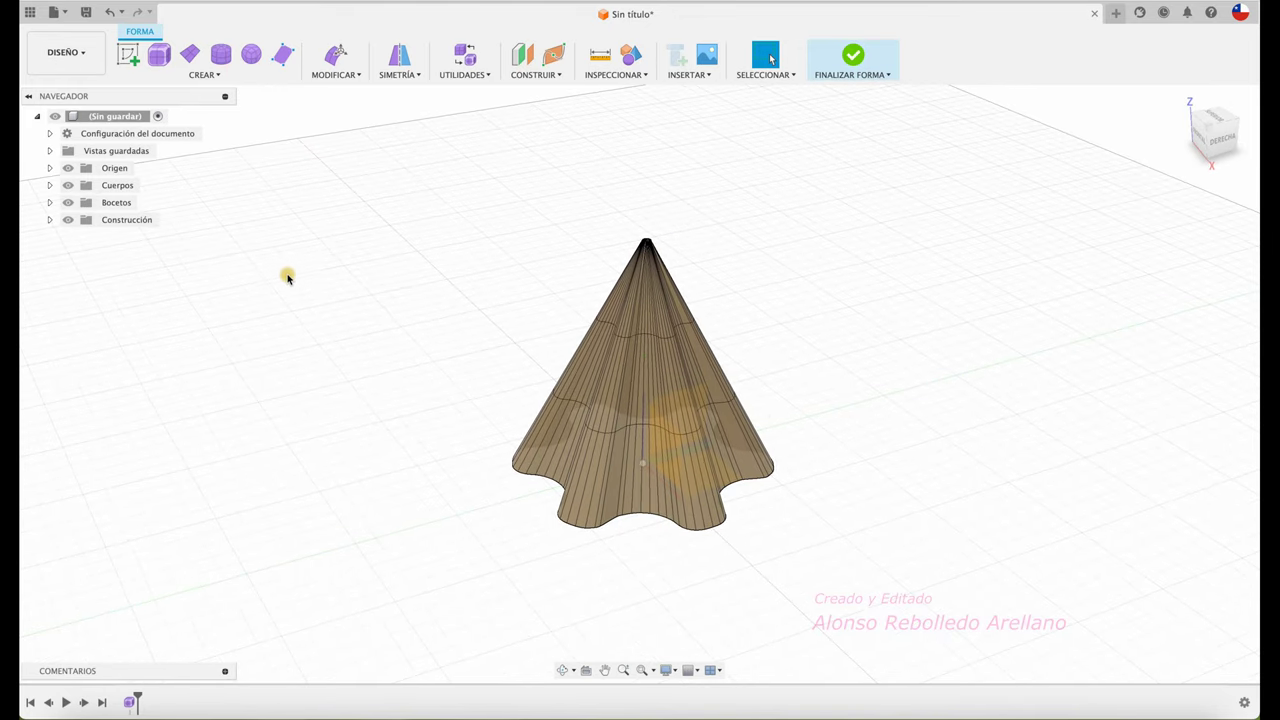
- Undo the pointed cone and loft the lobed sketch profile up to the raised point instead
key("super+z")
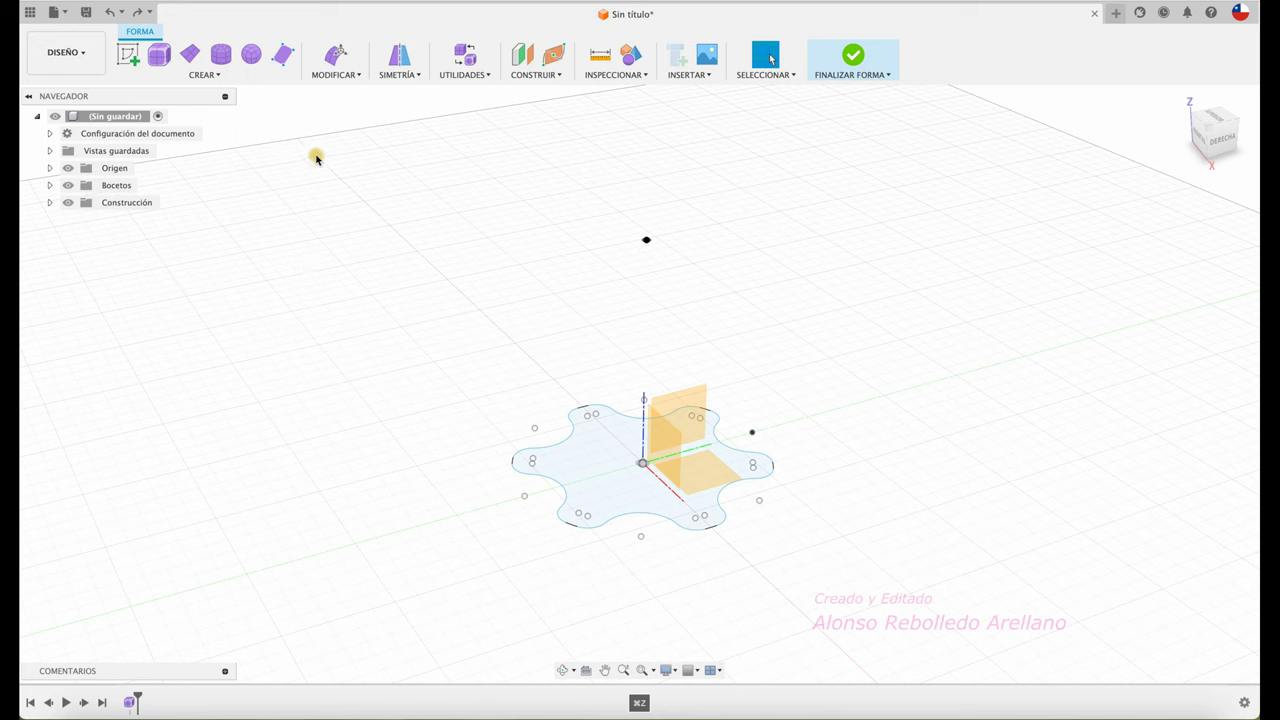
left_click(231, 76)
left_click(185, 278)
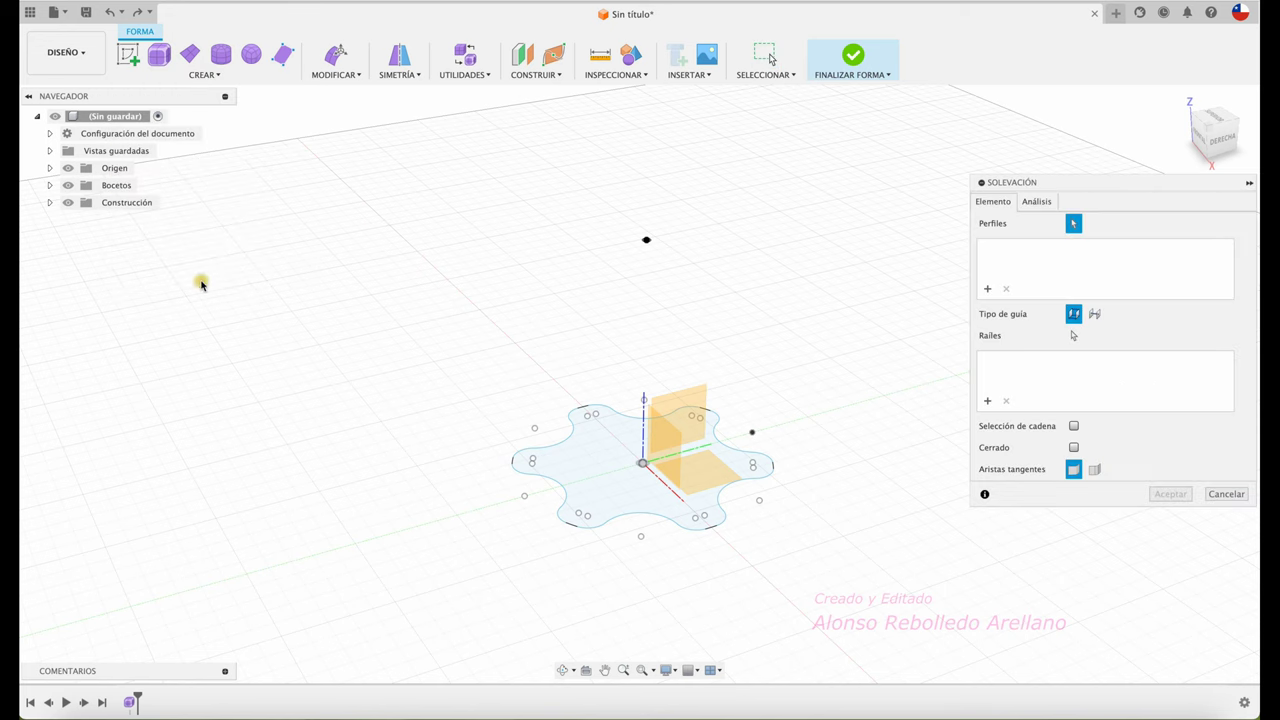
left_click(583, 465)
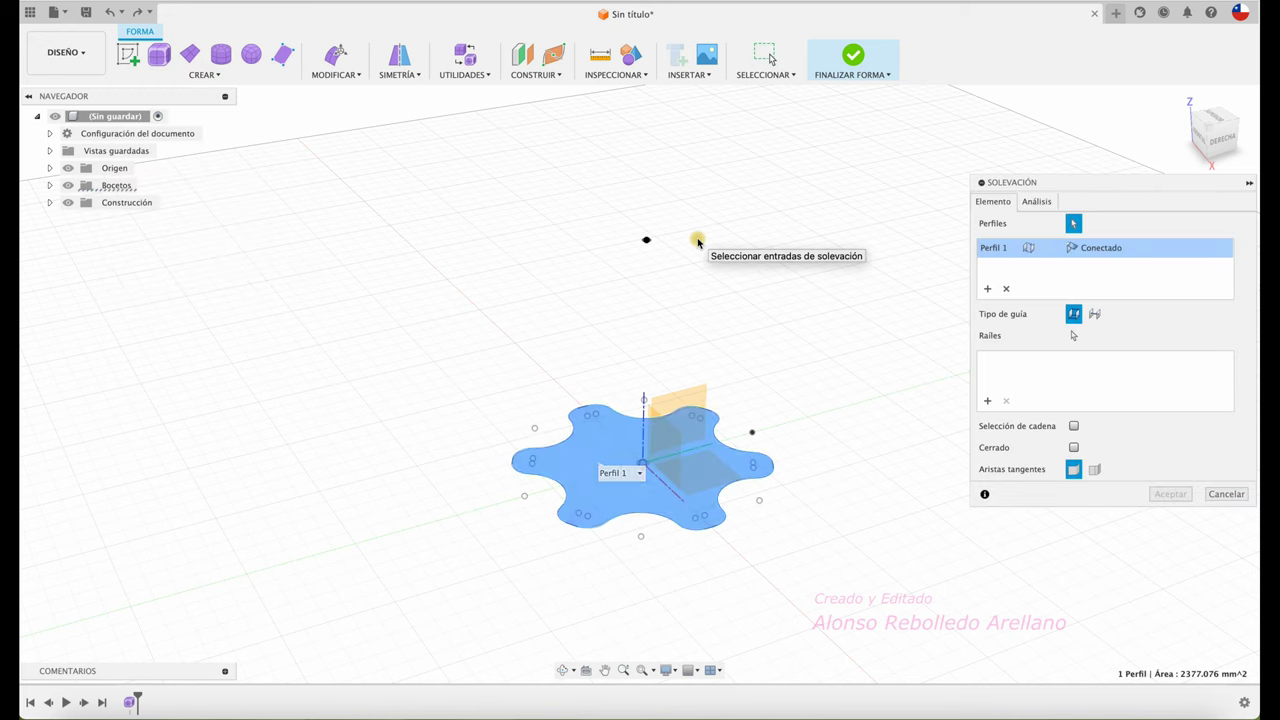
scroll(697, 243, "up", 5)
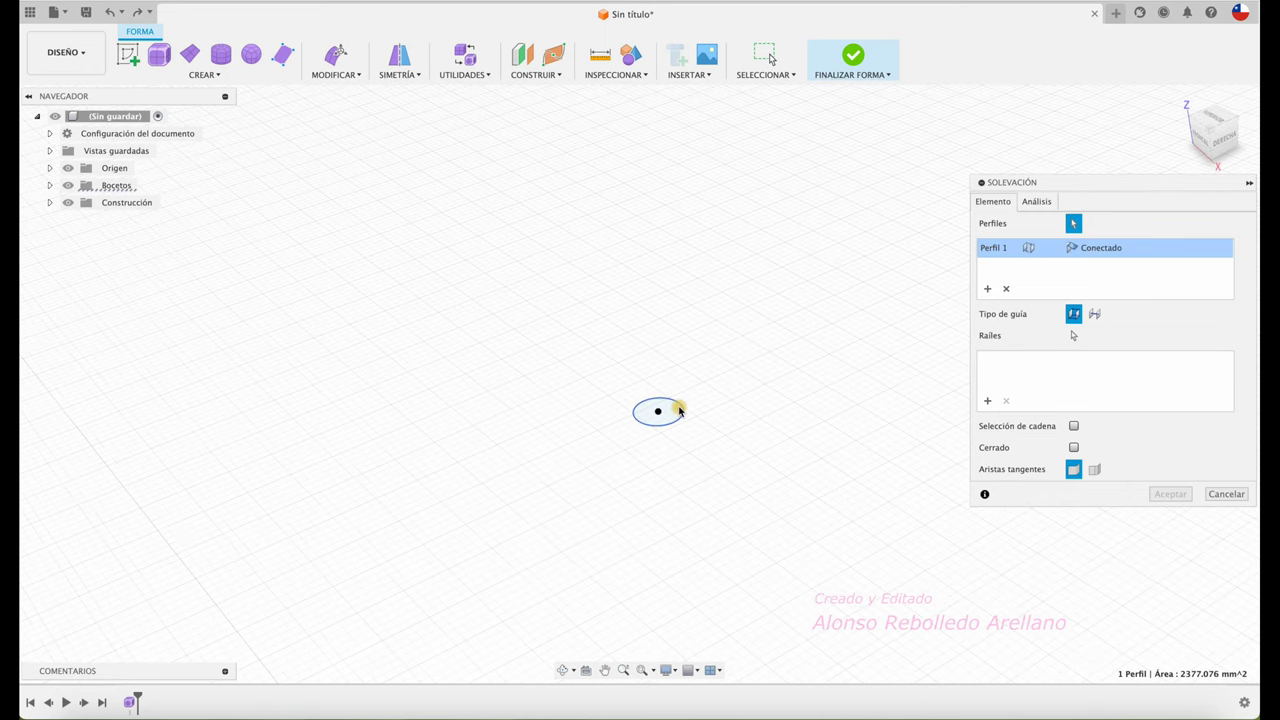
left_click(678, 410)
scroll(737, 414, "down", 3)
scroll(771, 400, "down", 3)
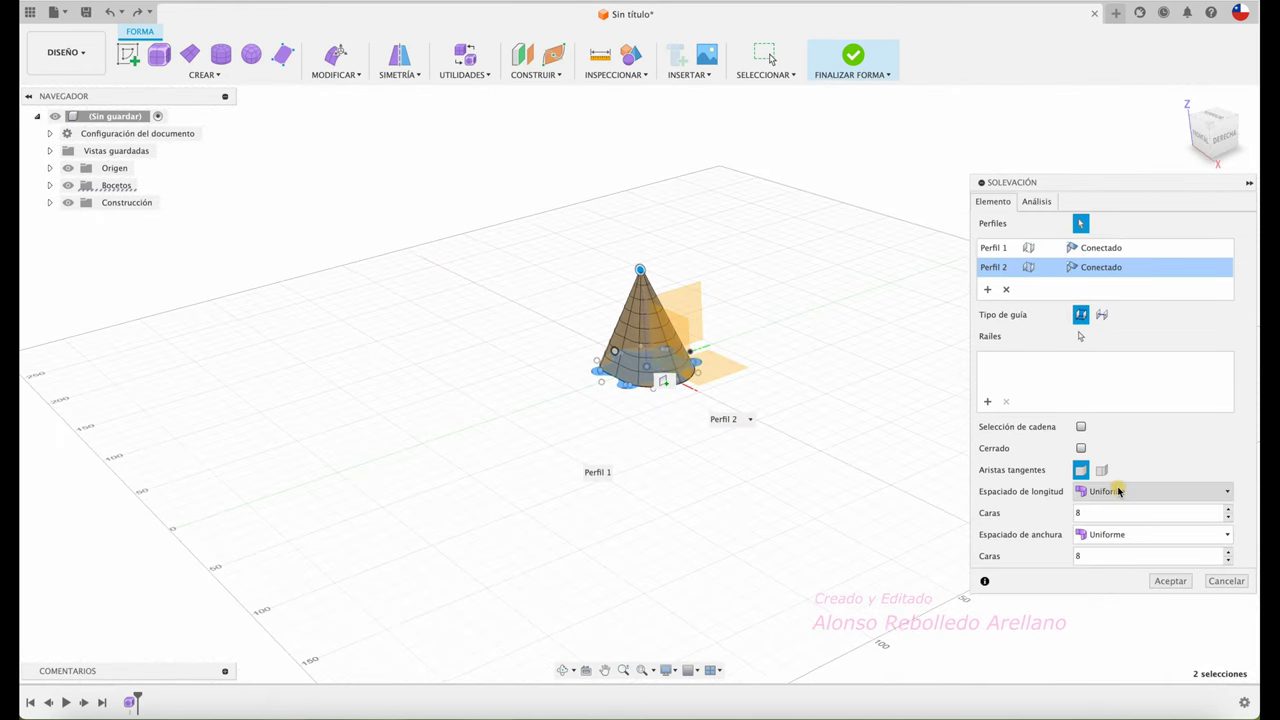
- Set the loft's width spacing to Curvatura and lower its face count by four steps
left_click(1139, 537)
left_click(1113, 570)
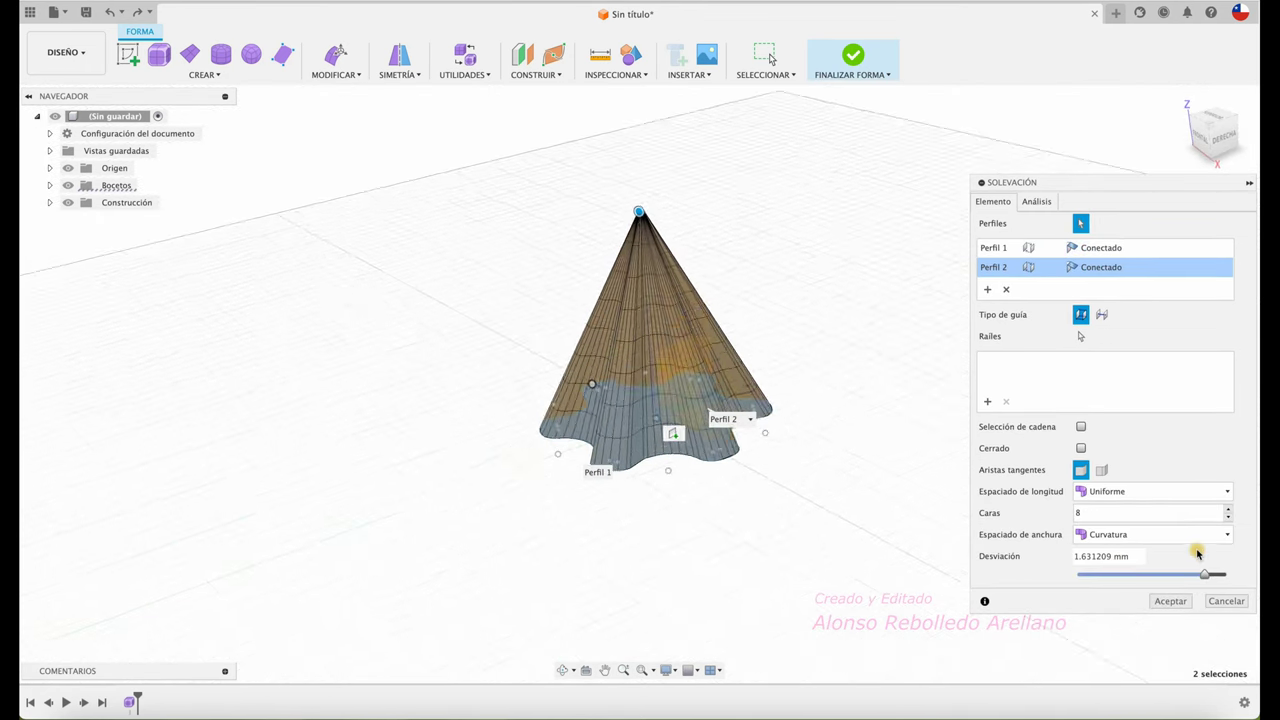
left_click(1229, 517)
left_click(1229, 517)
left_click(1229, 517)
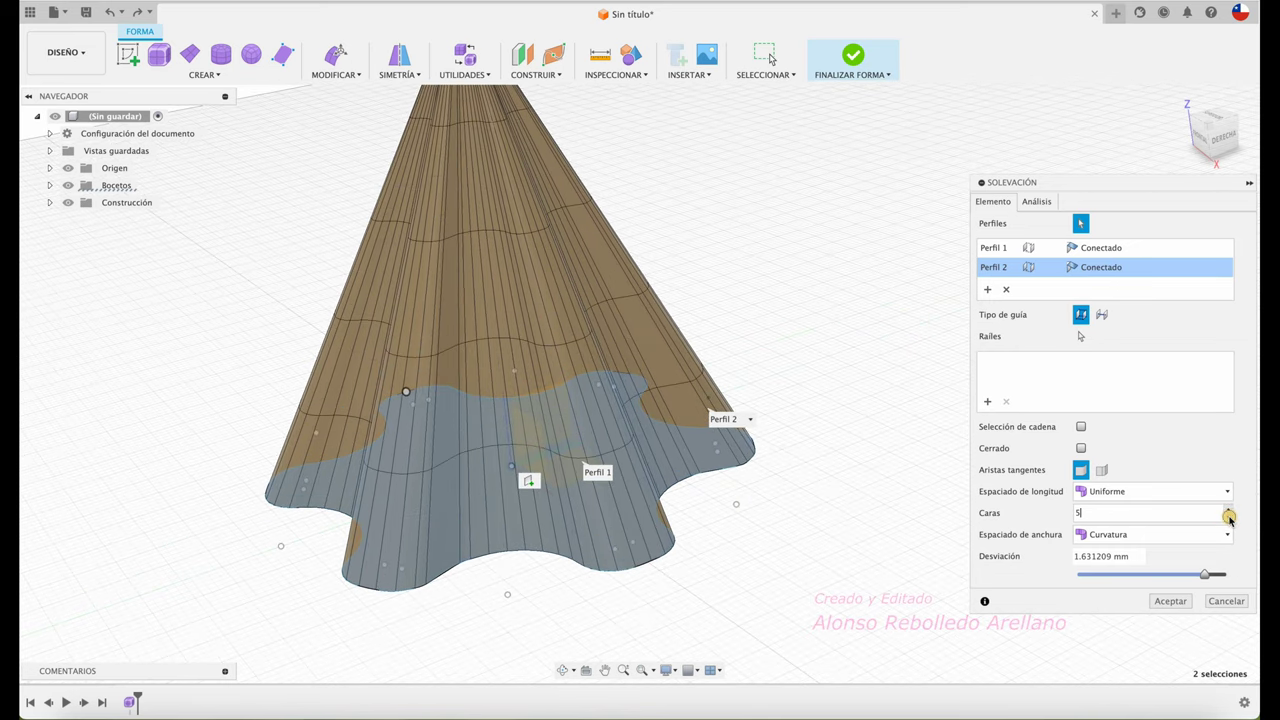
left_click(1229, 517)
- Give Perfil 1 a Direction end condition with weight 25.98 and accept the loft
scroll(814, 434, "down", 3)
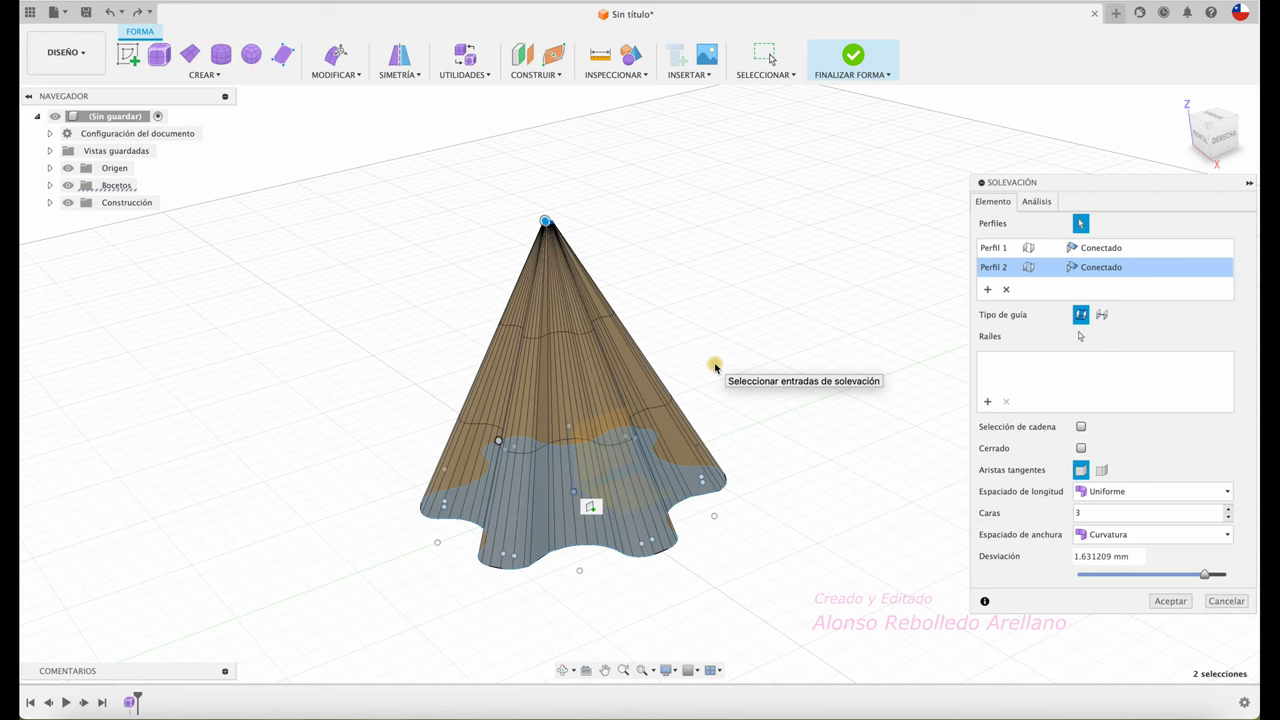
left_click(1140, 250)
left_click(1118, 284)
mouse_move(1212, 133)
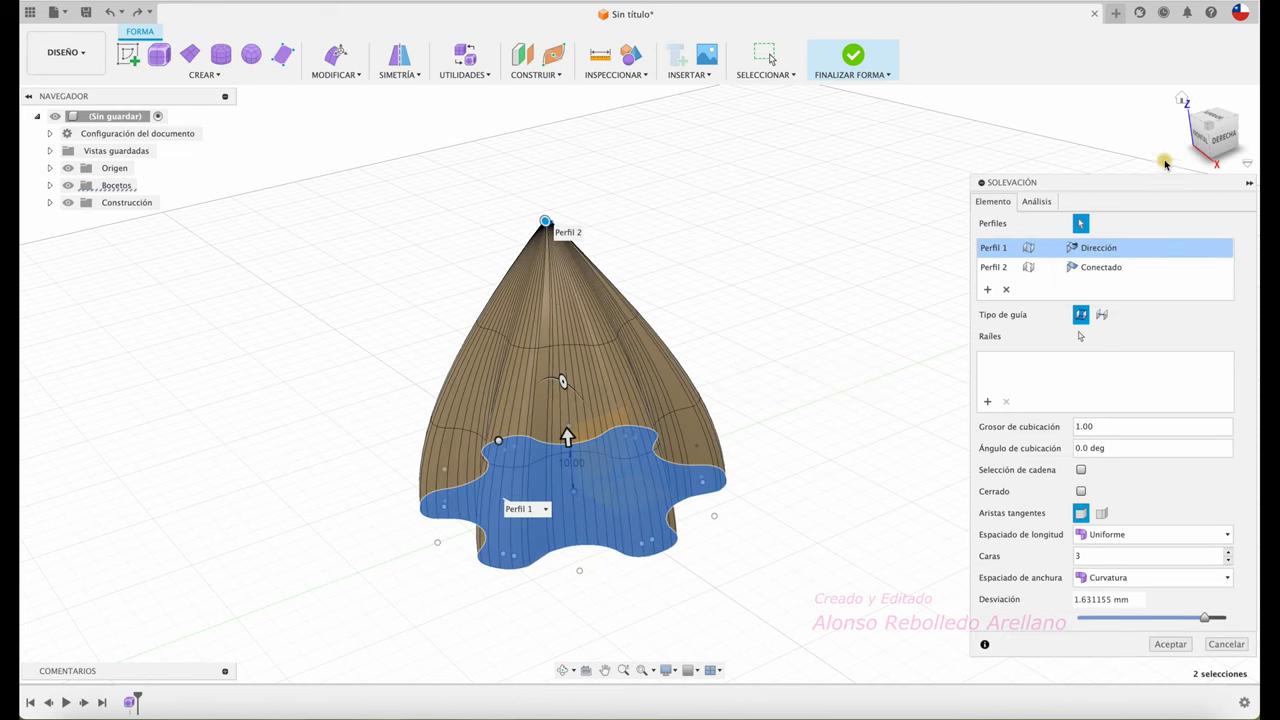
left_click(1226, 146)
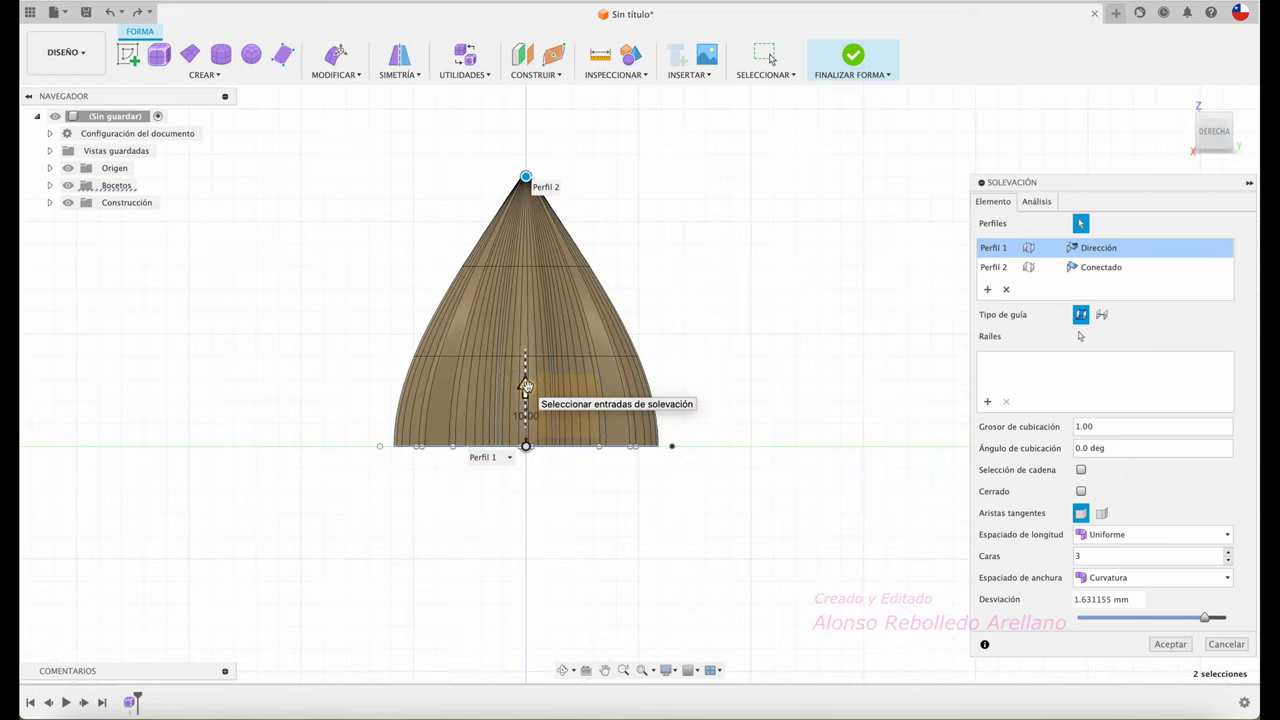
left_click_drag(525, 386, 528, 316)
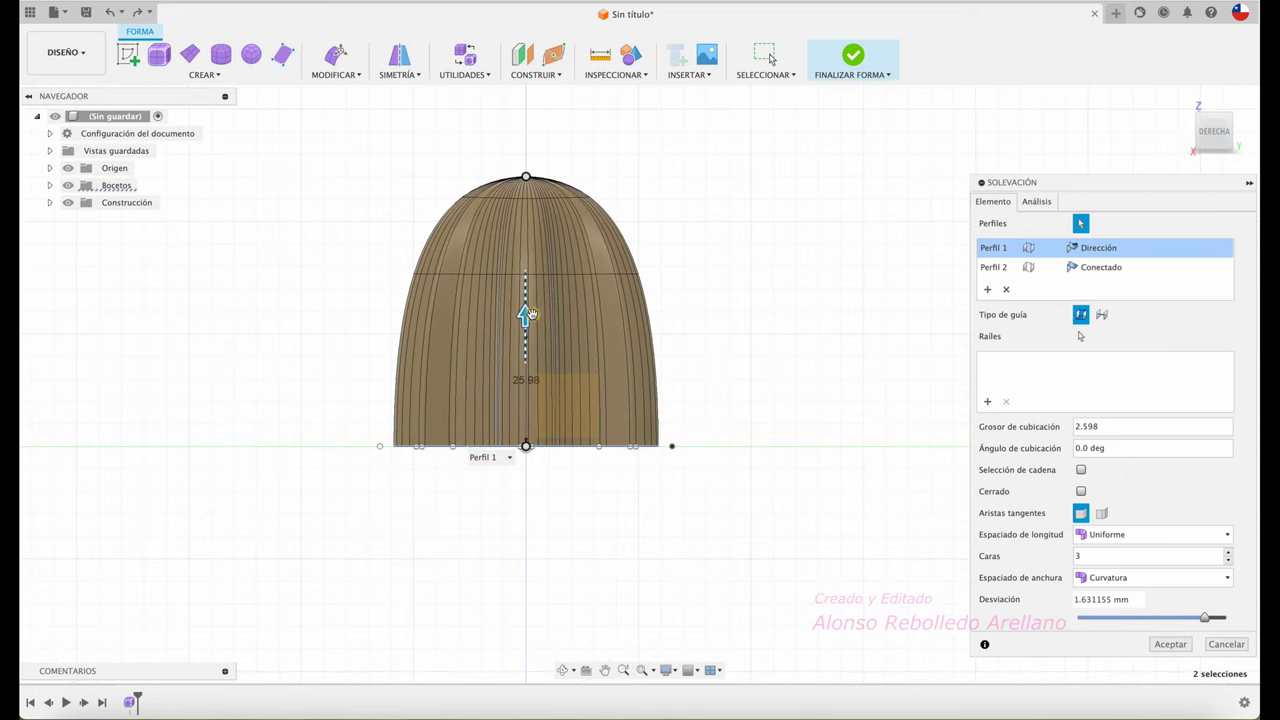
mouse_move(778, 367)
middle_mouse_down("shift")
mouse_move(819, 301)
mouse_move(850, 330)
middle_mouse_up("shift")
left_click(1170, 644)
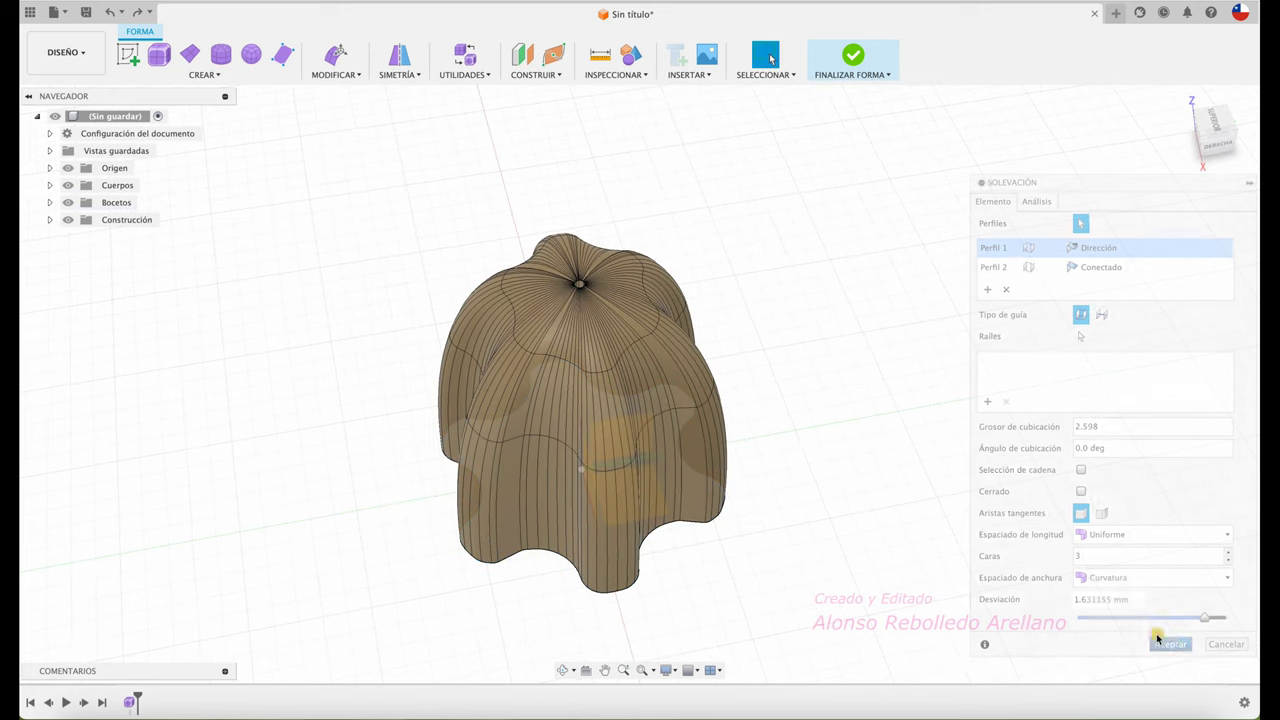
- Orbit the lobed dome, snap to the Right view, and window-select its faces
mouse_move(877, 462)
middle_mouse_down("shift")
mouse_move(903, 451)
mouse_move(419, 143)
middle_mouse_up("shift")
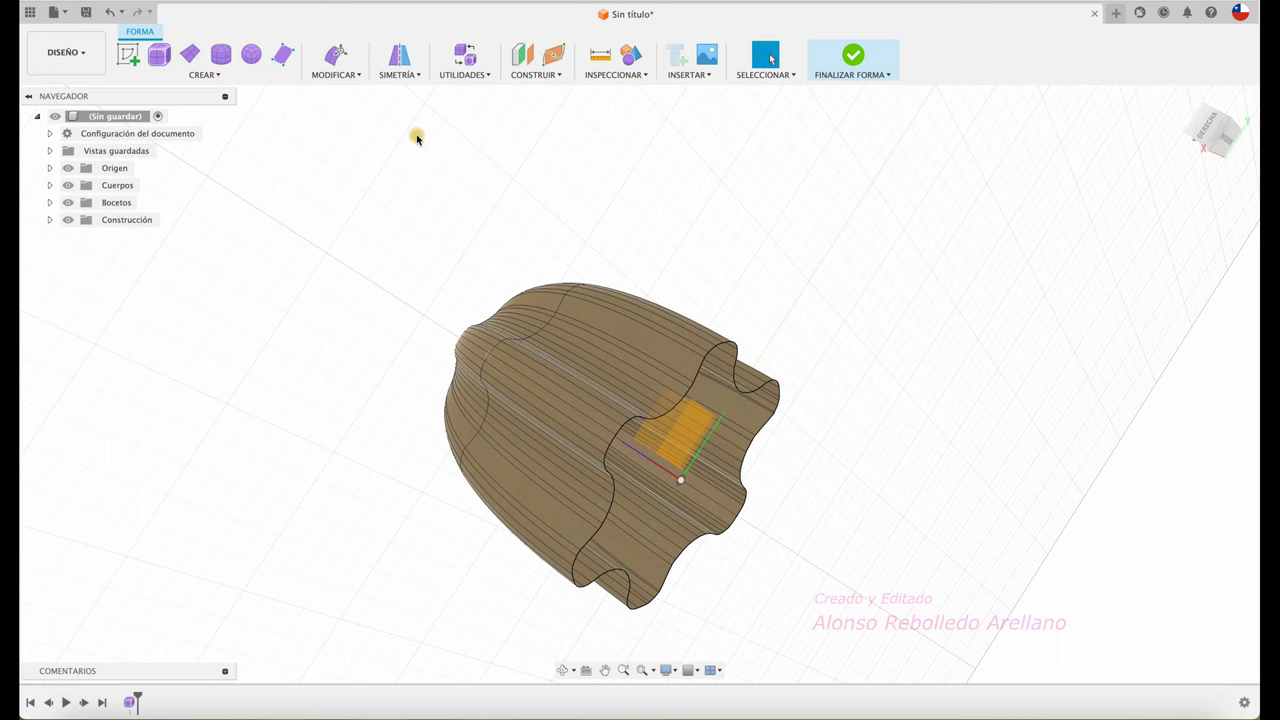
mouse_move(425, 131)
middle_mouse_down("shift")
mouse_move(689, 194)
mouse_move(560, 180)
mouse_move(880, 281)
mouse_move(1191, 174)
middle_mouse_up("shift")
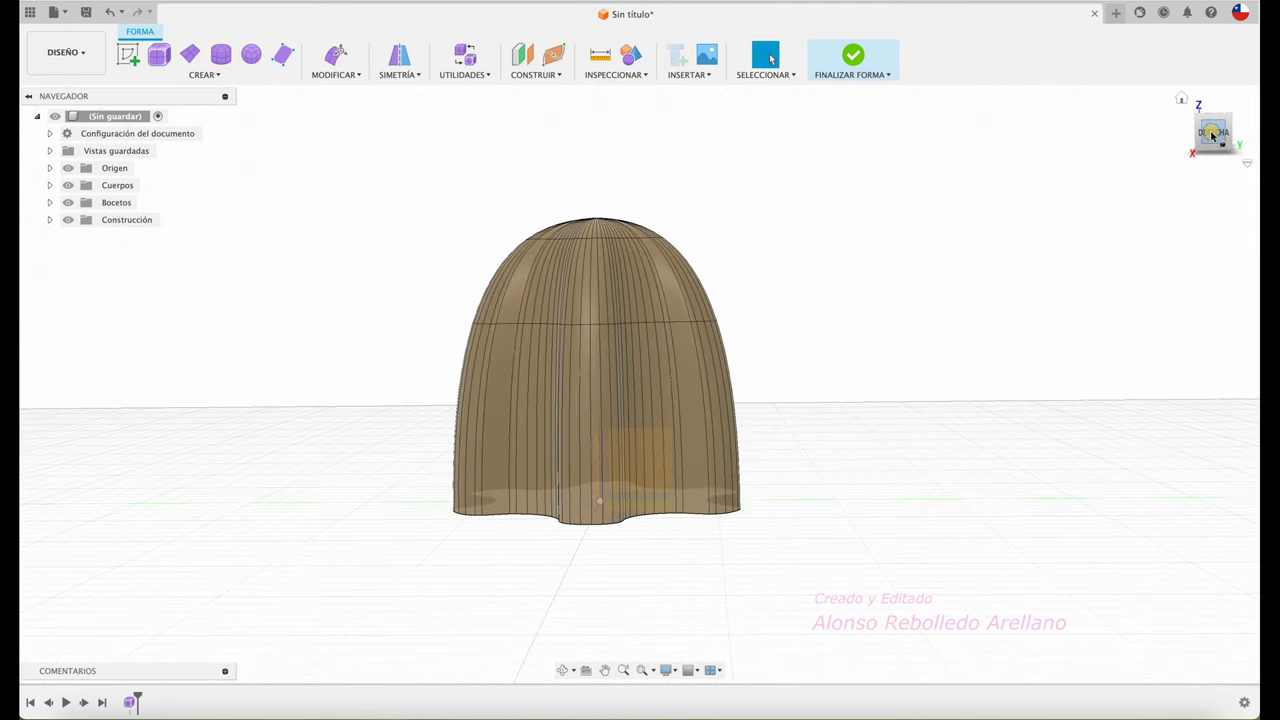
left_click(1212, 133)
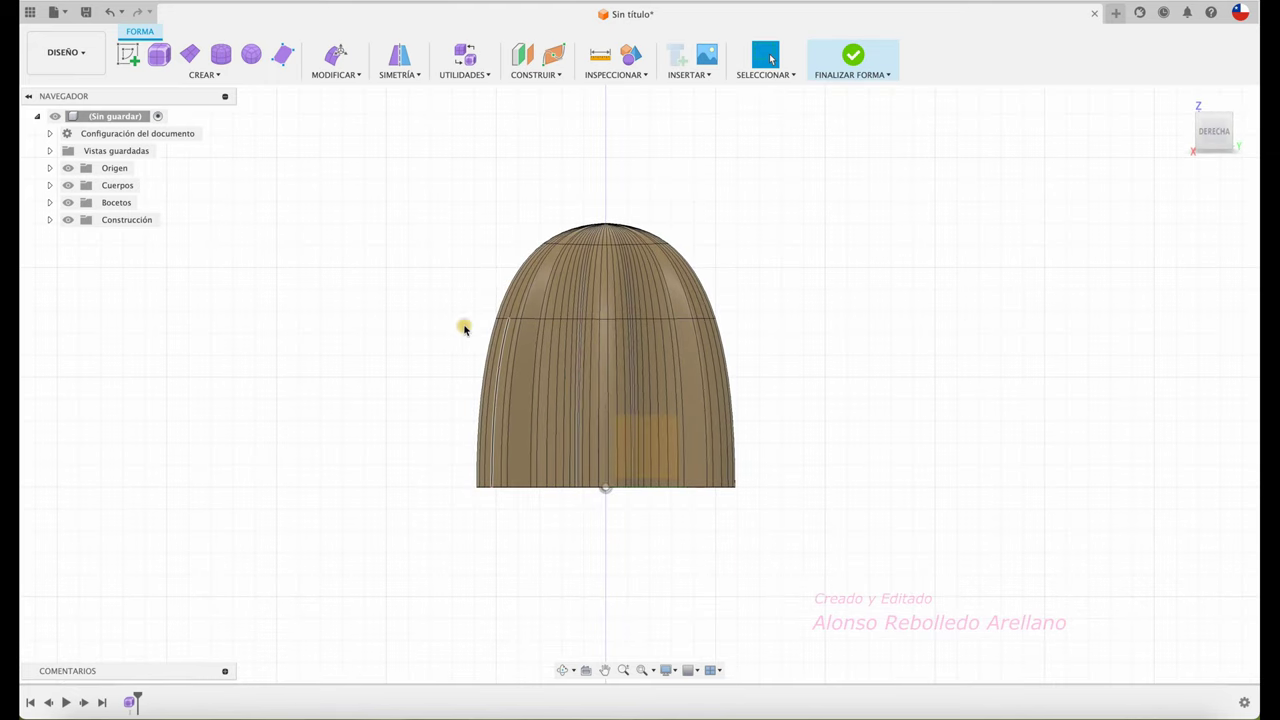
mouse_move(572, 418)
left_mouse_down()
mouse_move(406, 324)
mouse_move(830, 532)
left_mouse_up()
left_click(426, 334)
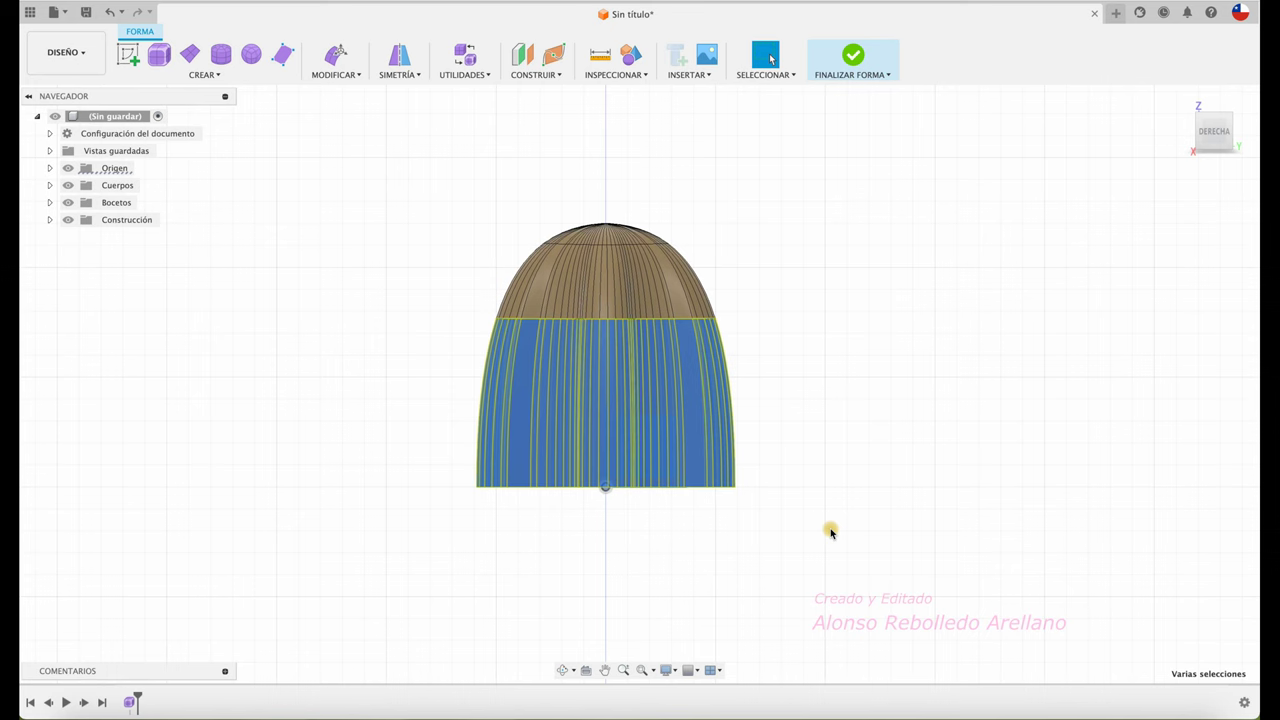
- Rotate the selected lower faces by -35.7° with Edit Form and accept the twist
left_click(336, 74)
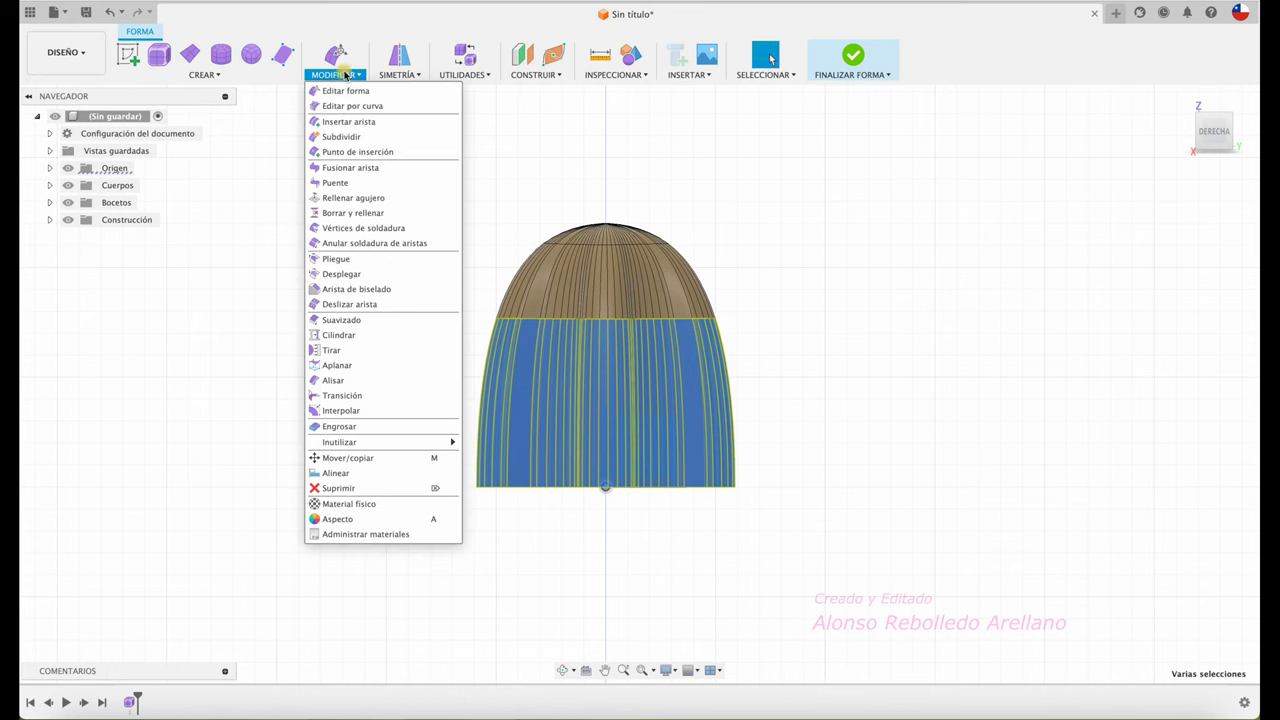
left_click(340, 60)
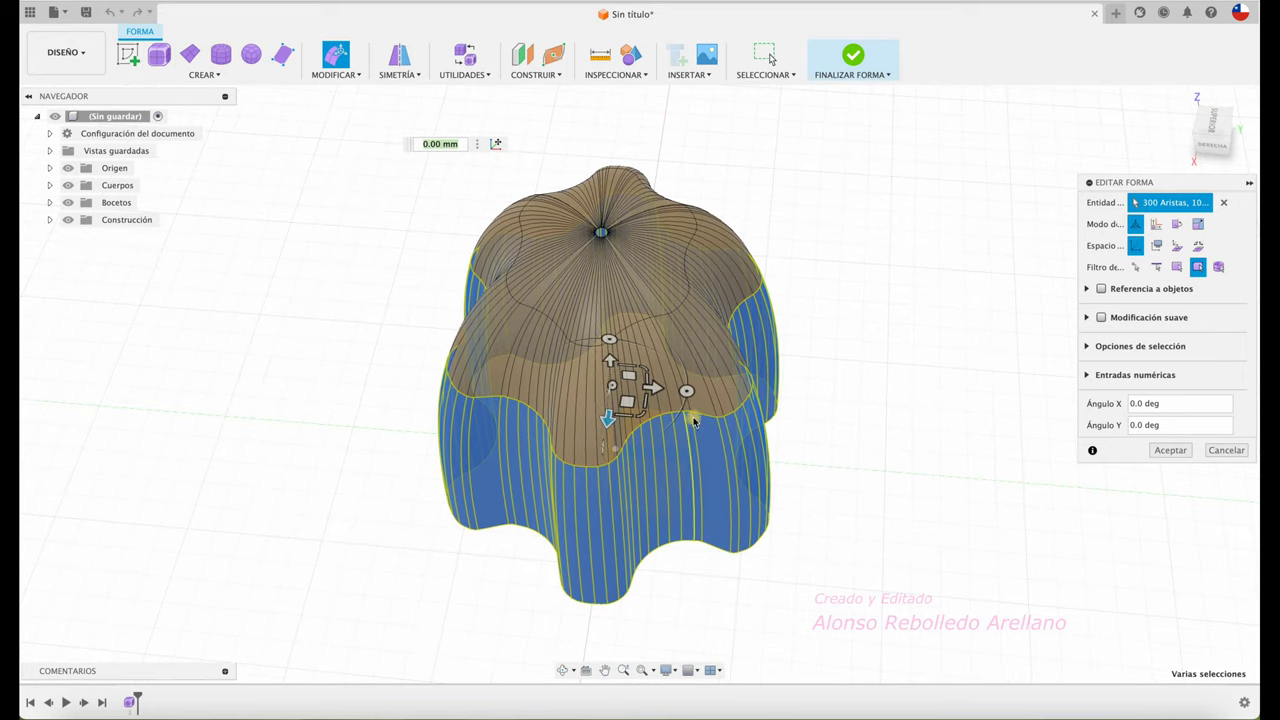
left_click_drag(686, 398, 665, 427)
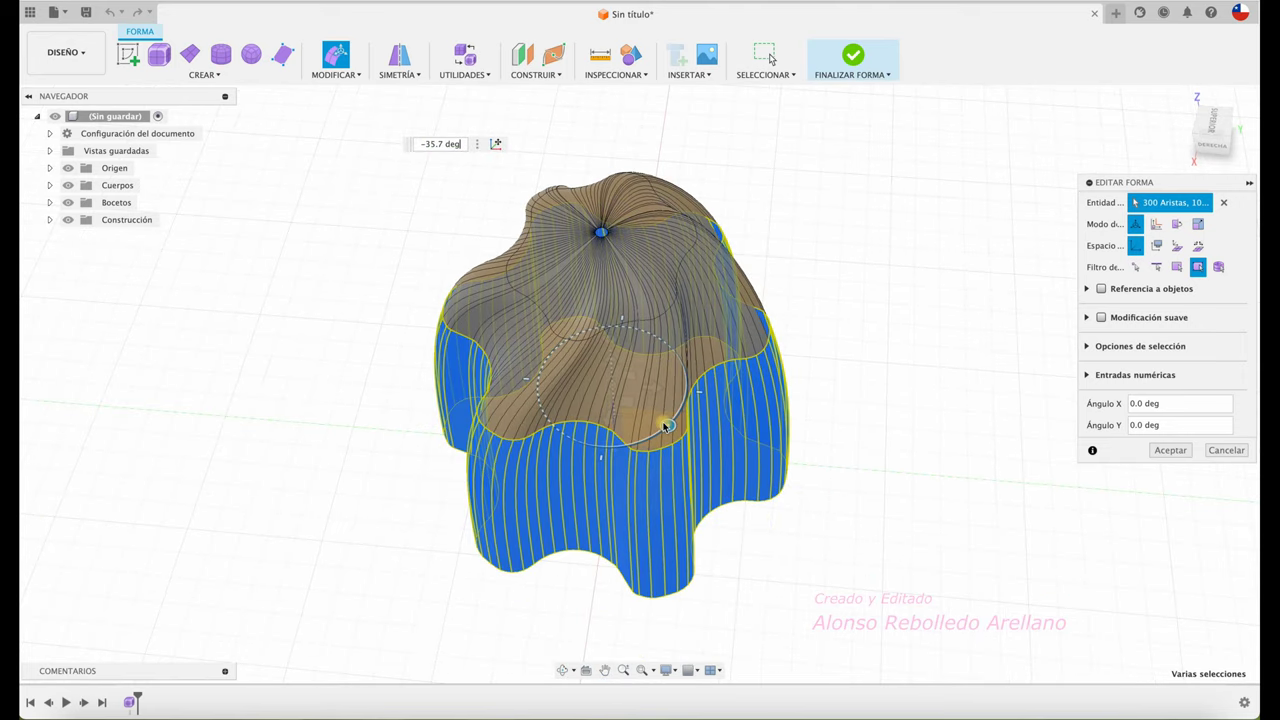
mouse_move(665, 427)
middle_mouse_down("shift")
mouse_move(789, 463)
mouse_move(820, 452)
mouse_move(887, 480)
mouse_move(1117, 462)
middle_mouse_up("shift")
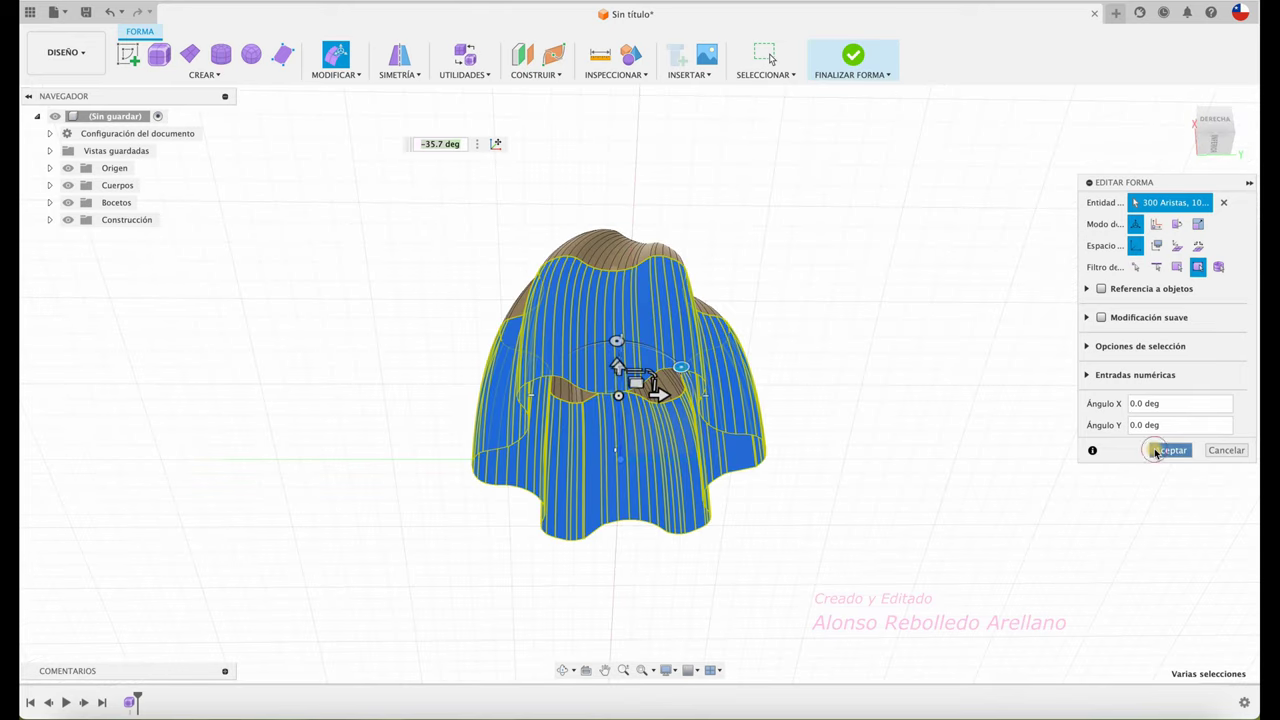
left_click(1155, 452)
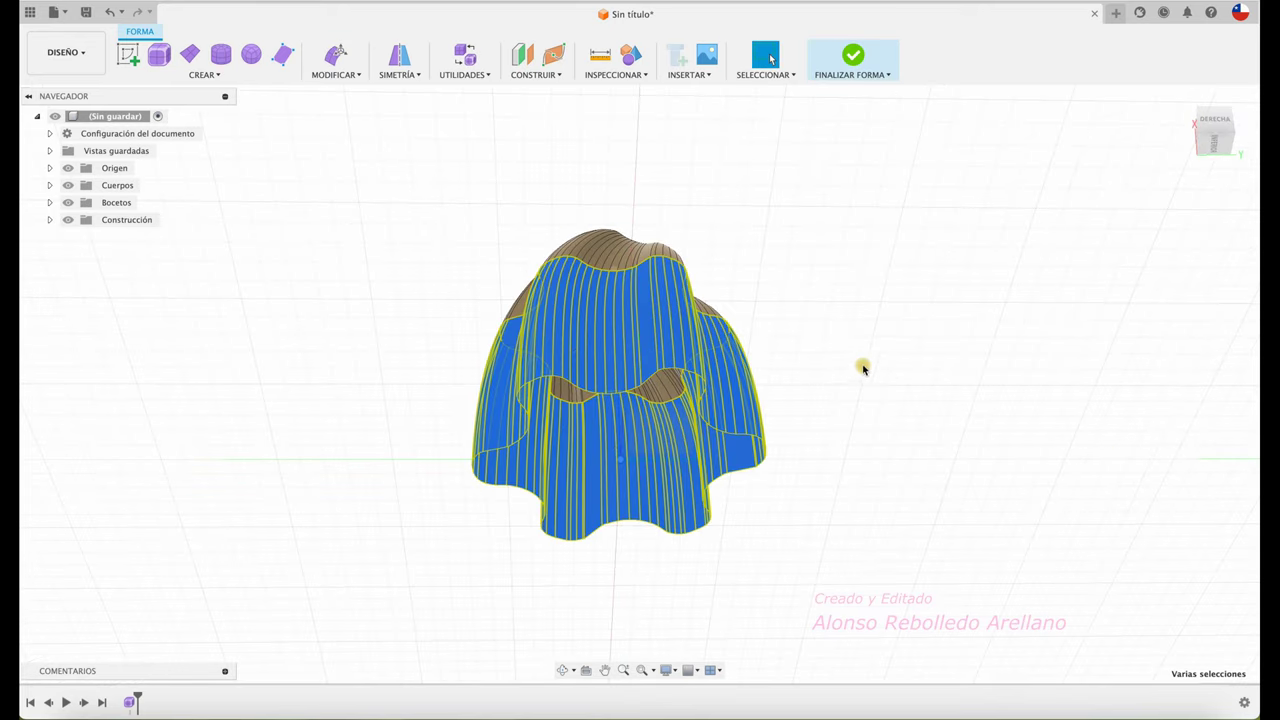
left_click(849, 280)
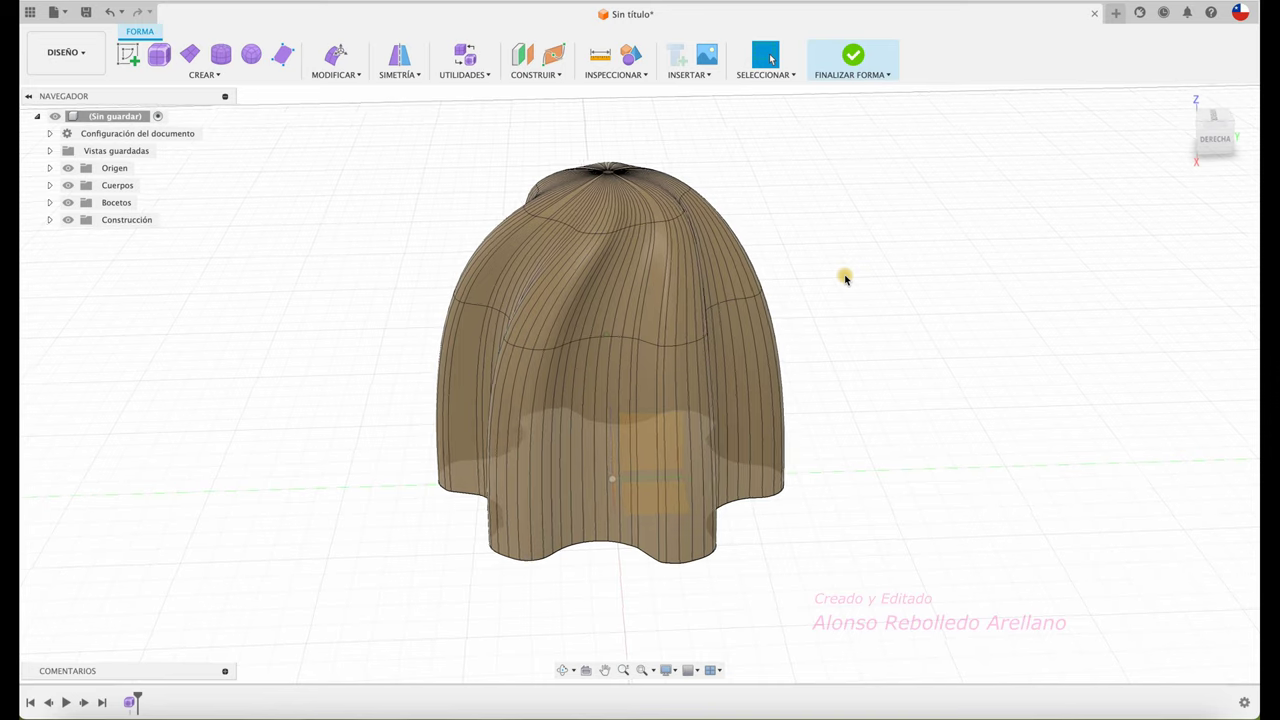
middle_click_drag(849, 280, 850, 142, "shift")
- Finish the form and patch over the shell's two open edges with a surface
left_click(855, 55)
mouse_move(834, 209)
middle_mouse_down("shift")
mouse_move(755, 242)
mouse_move(641, 258)
mouse_move(697, 238)
middle_mouse_up("shift")
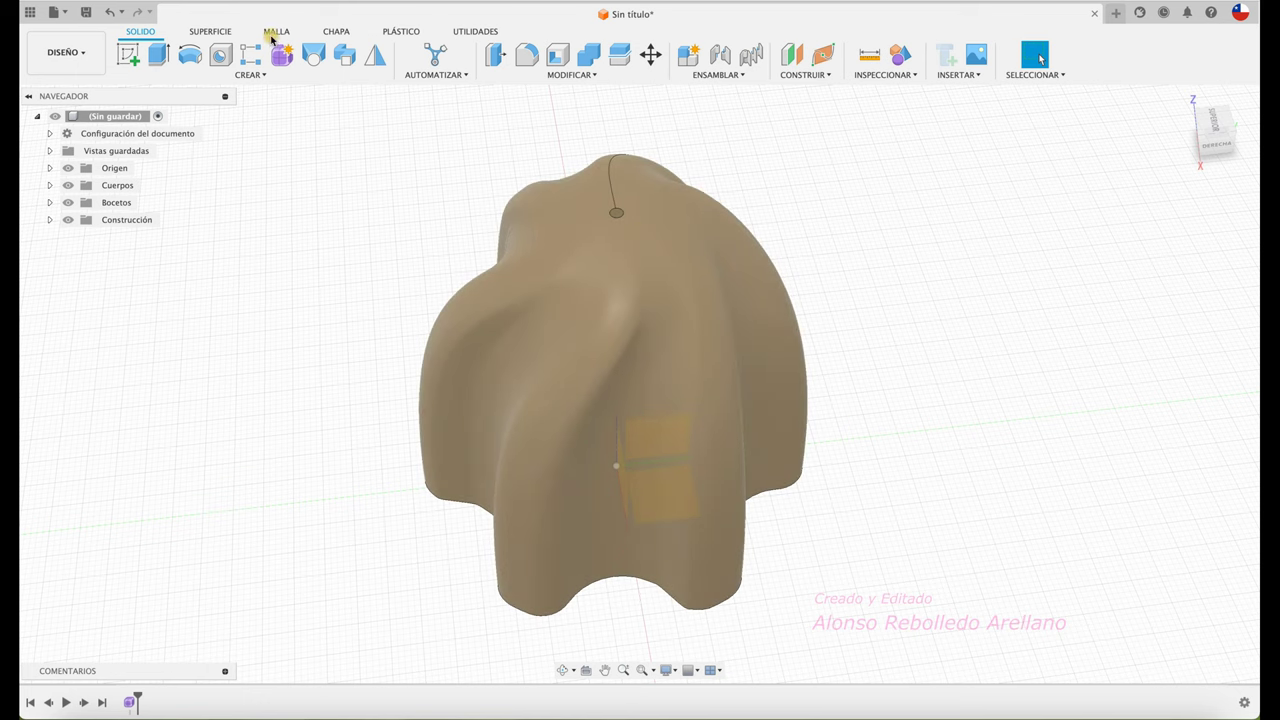
left_click(227, 33)
left_click(158, 54)
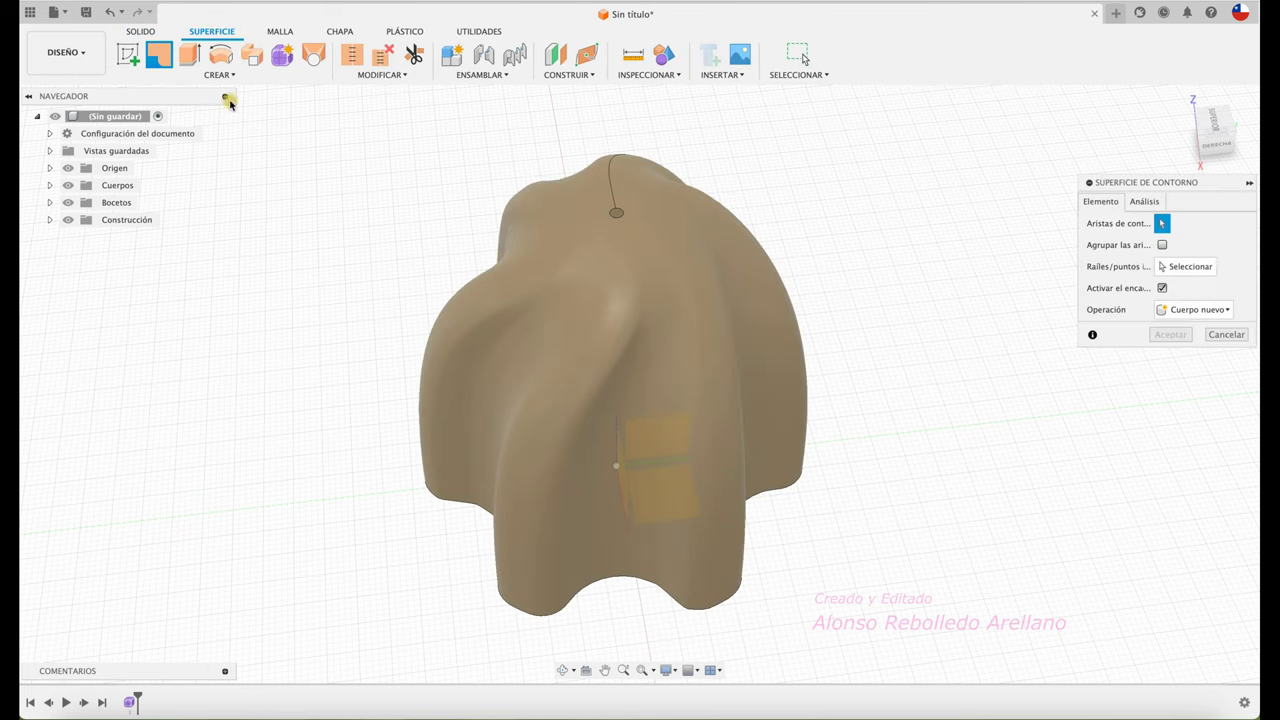
scroll(391, 140, "up", 2)
scroll(543, 123, "up", 5)
scroll(556, 349, "down", 3)
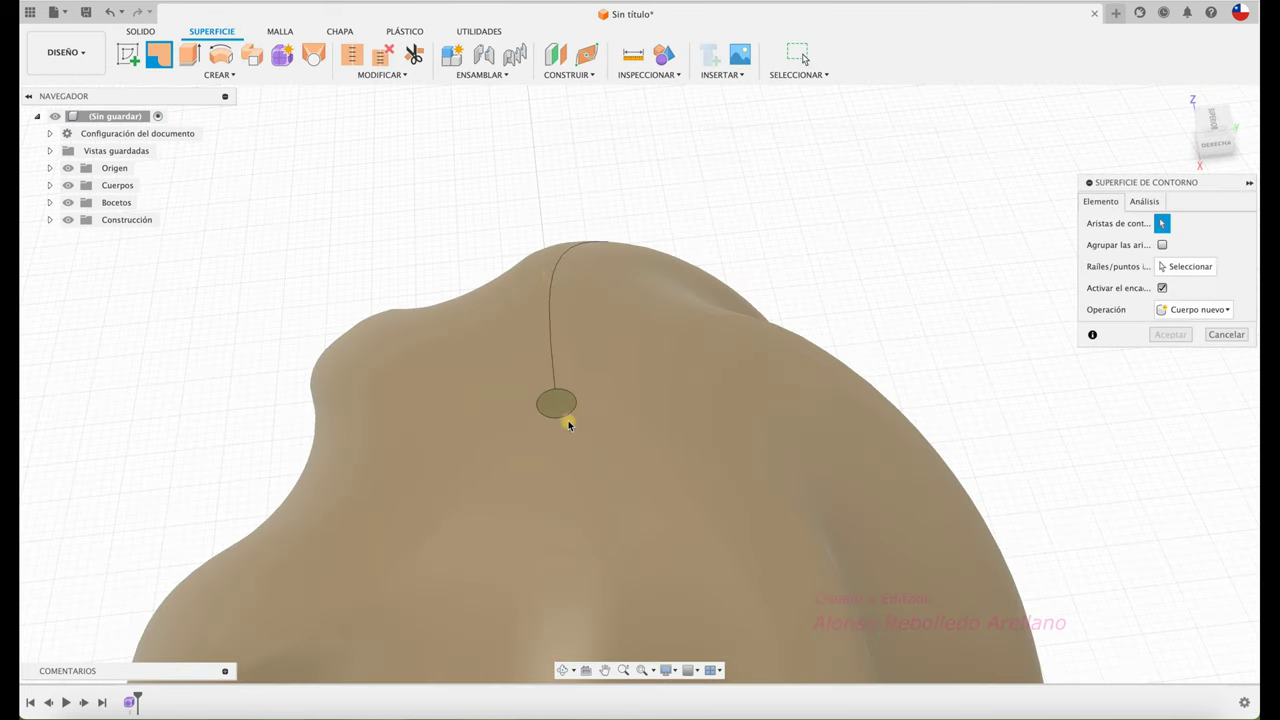
left_click(567, 414)
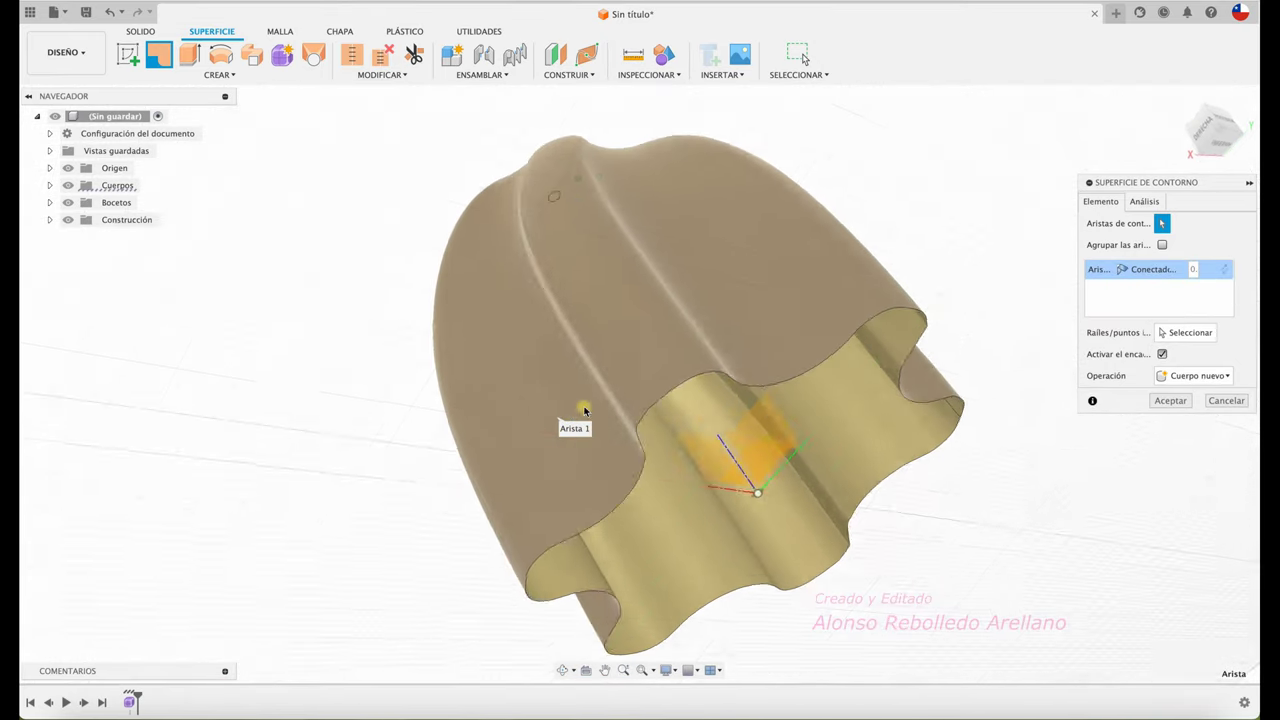
left_click(652, 340)
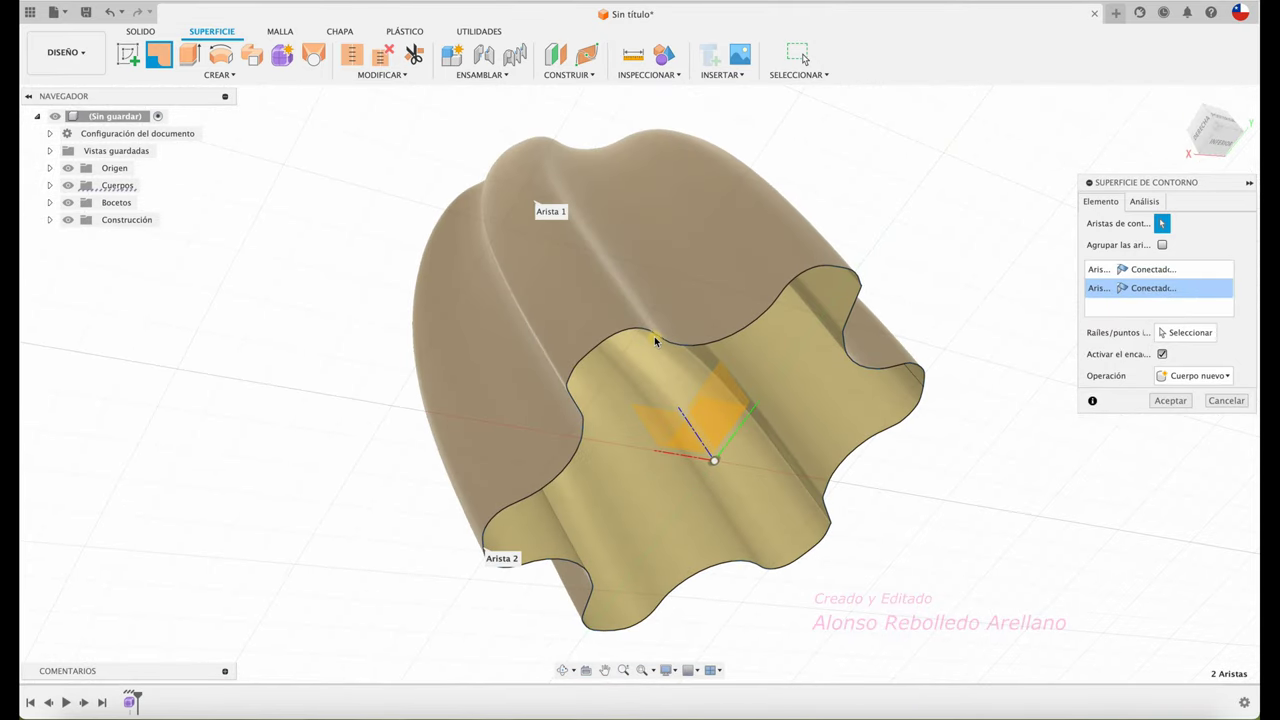
left_click(1162, 401)
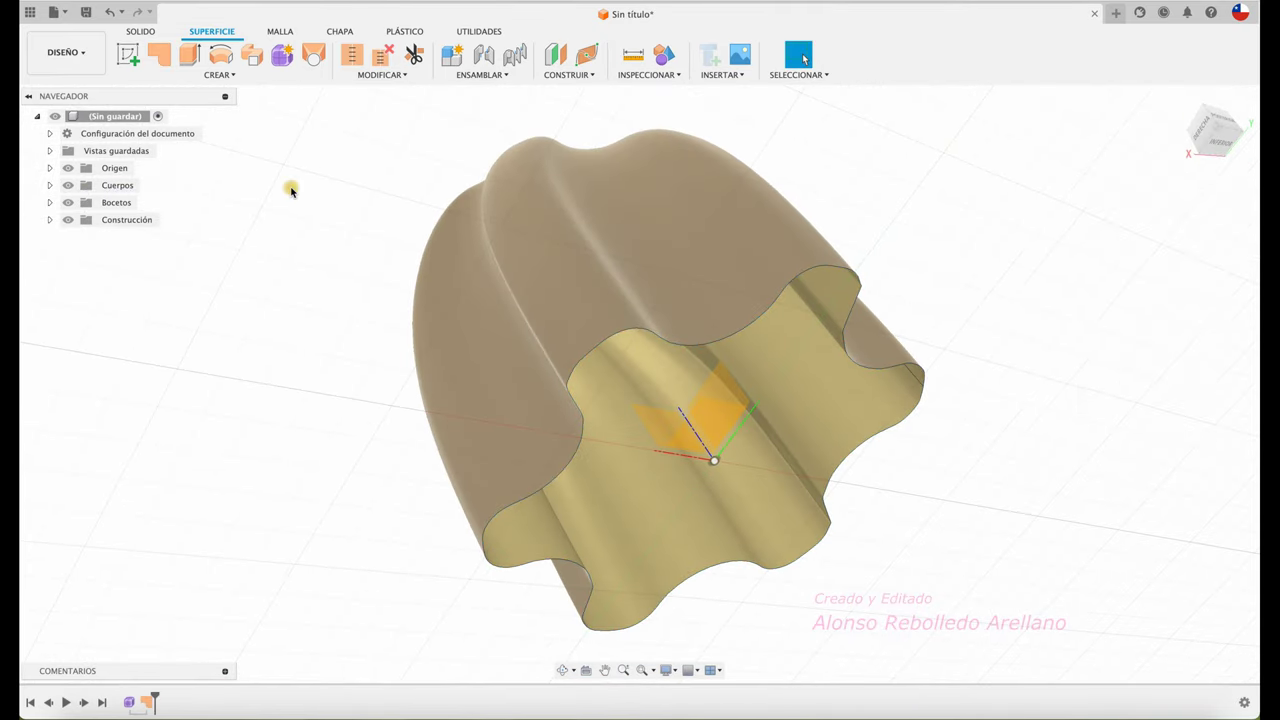
- Patch the remaining bottom opening and window-select all the surface pieces
left_click(166, 56)
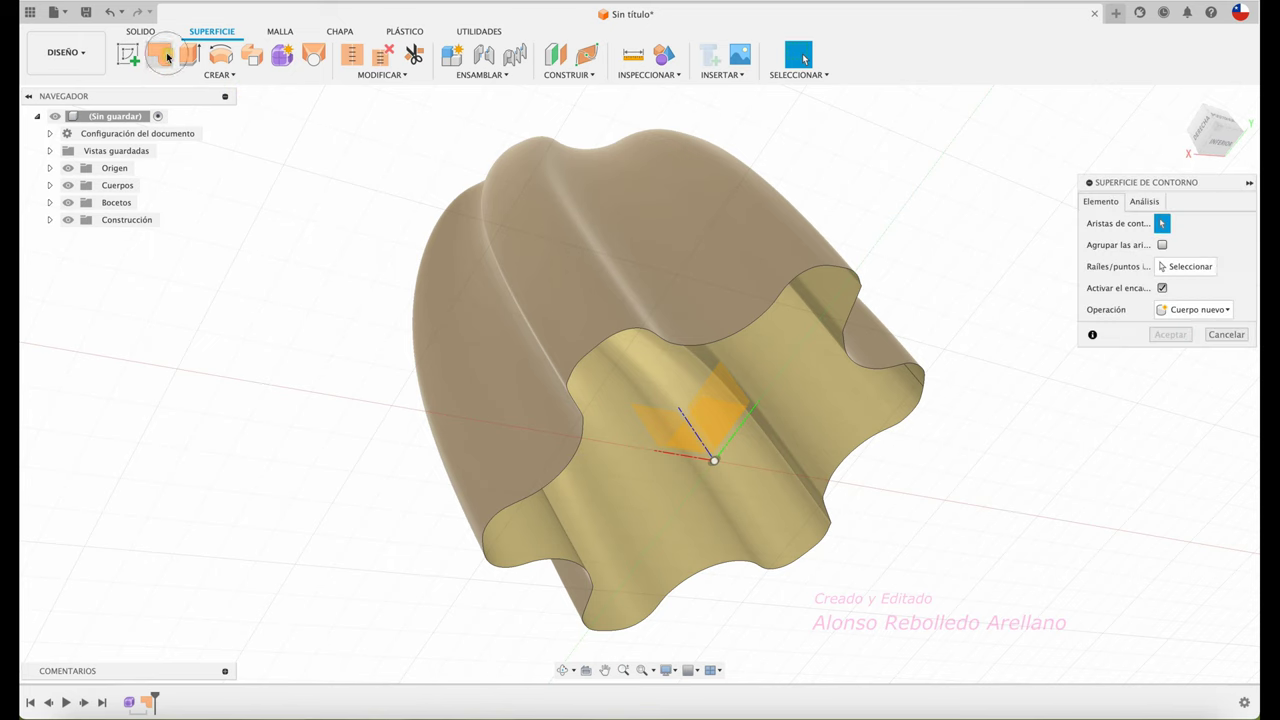
left_click(607, 345)
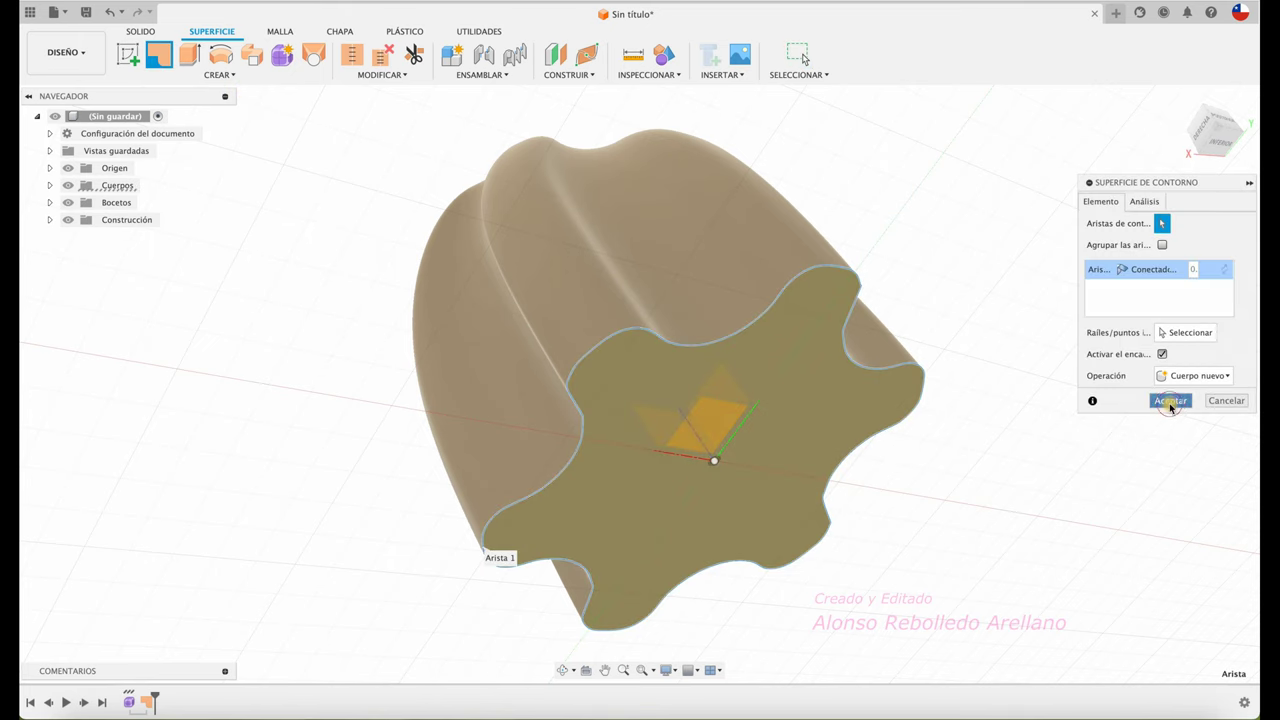
left_click(1170, 401)
middle_click_drag(1006, 405, 706, 237, "shift")
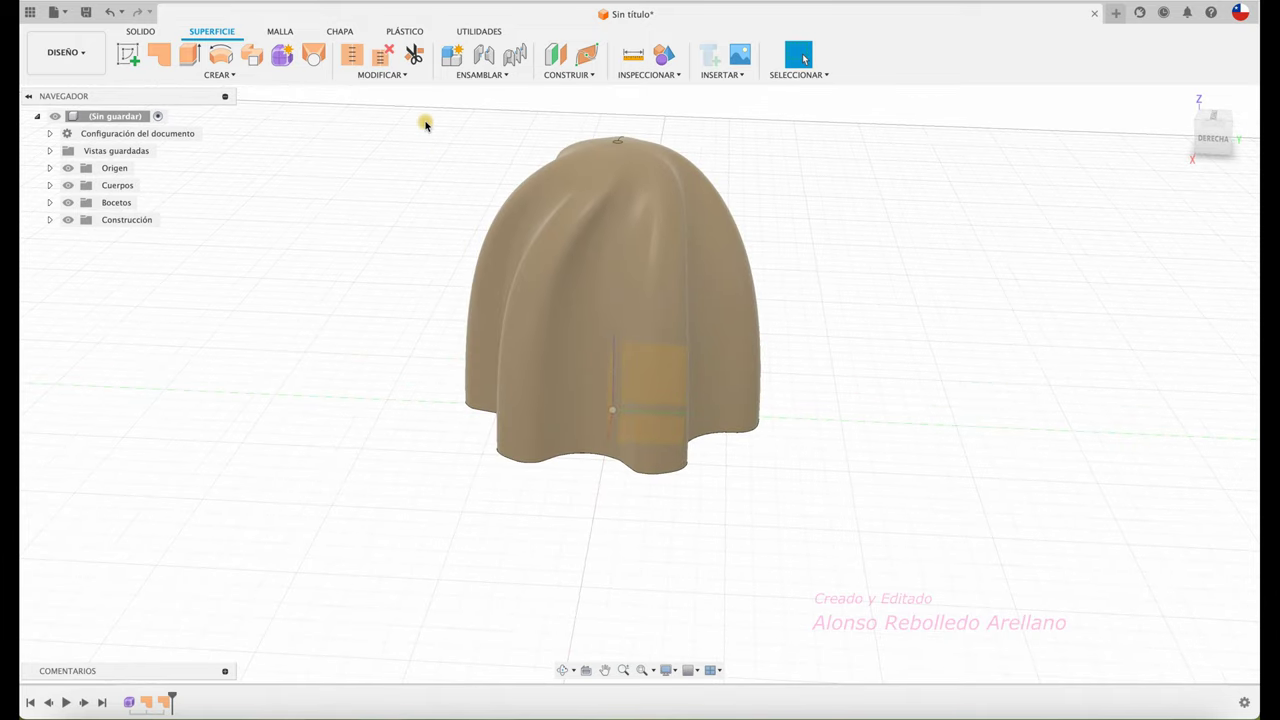
left_click_drag(425, 121, 866, 532)
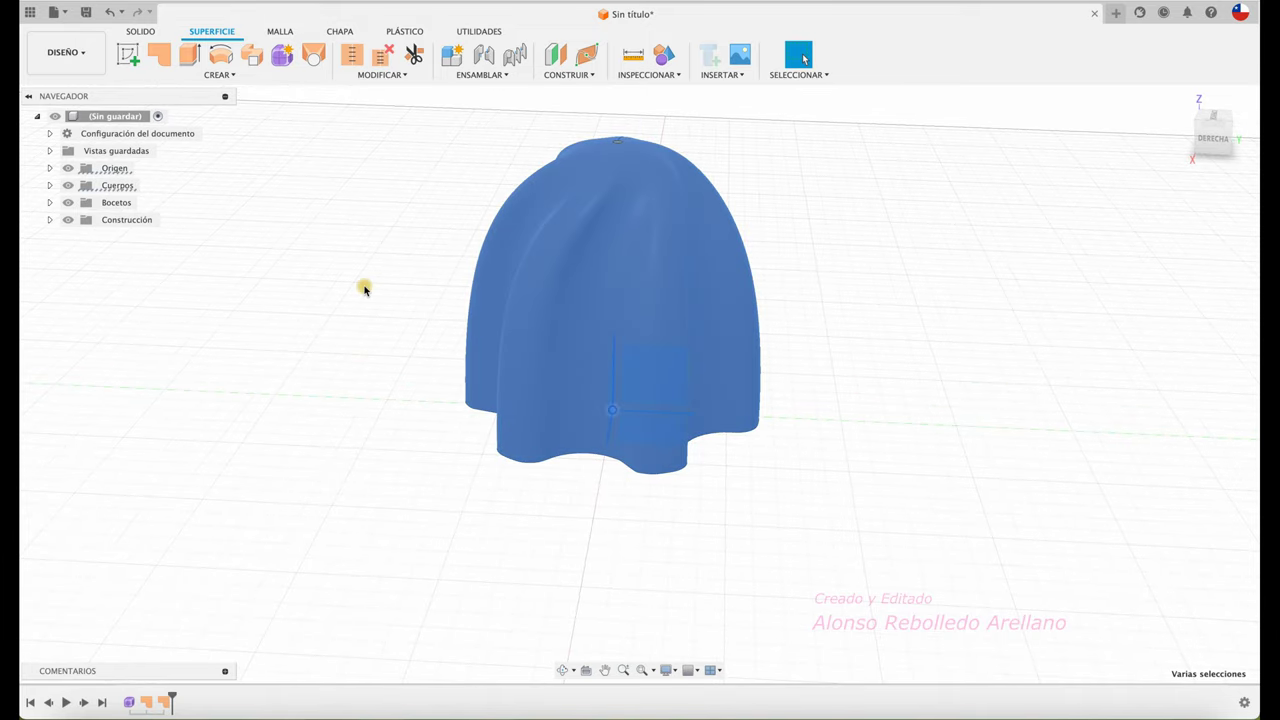
- Stitch the shell and patch surfaces into one solid body
left_click(357, 60)
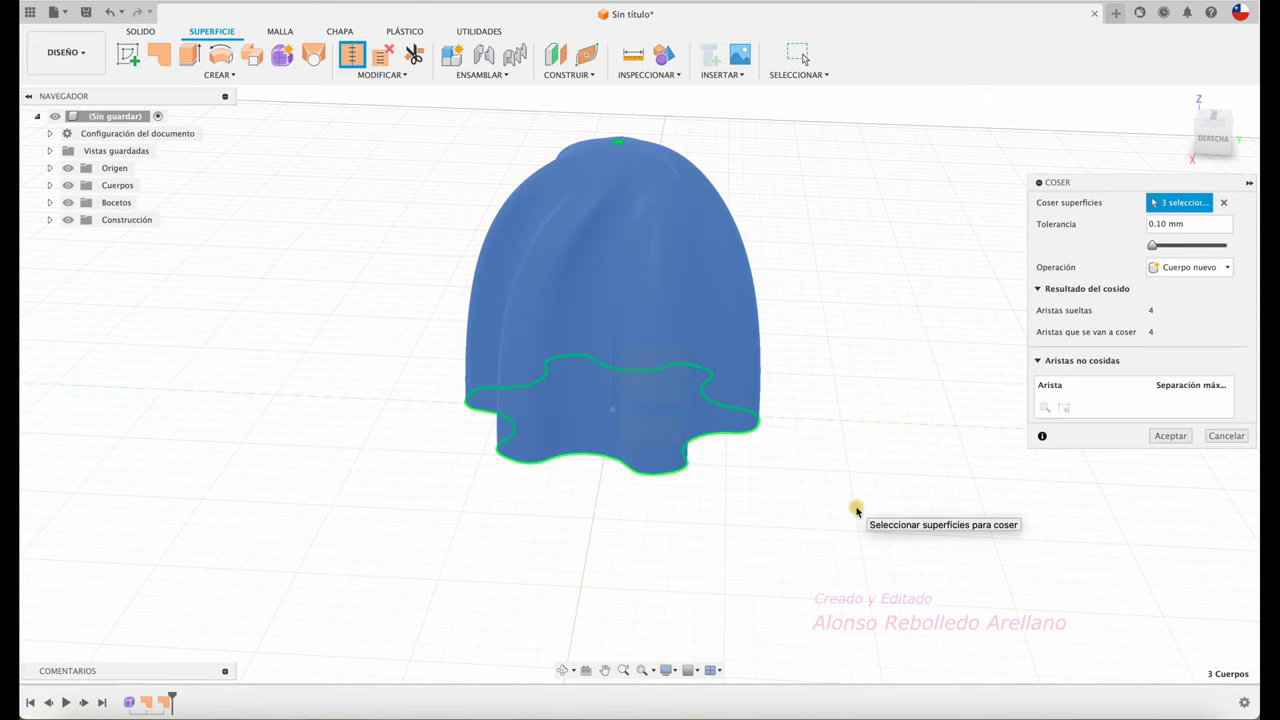
left_click(1176, 437)
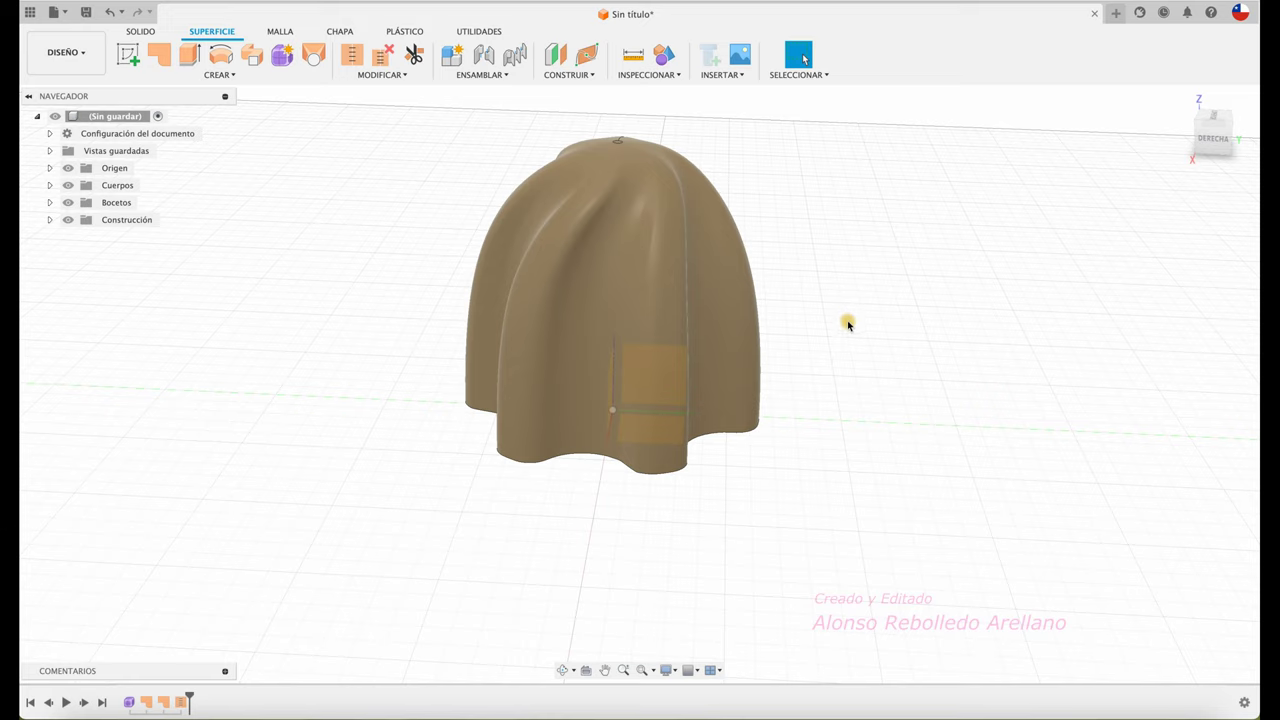
middle_click_drag(847, 320, 676, 101, "shift")
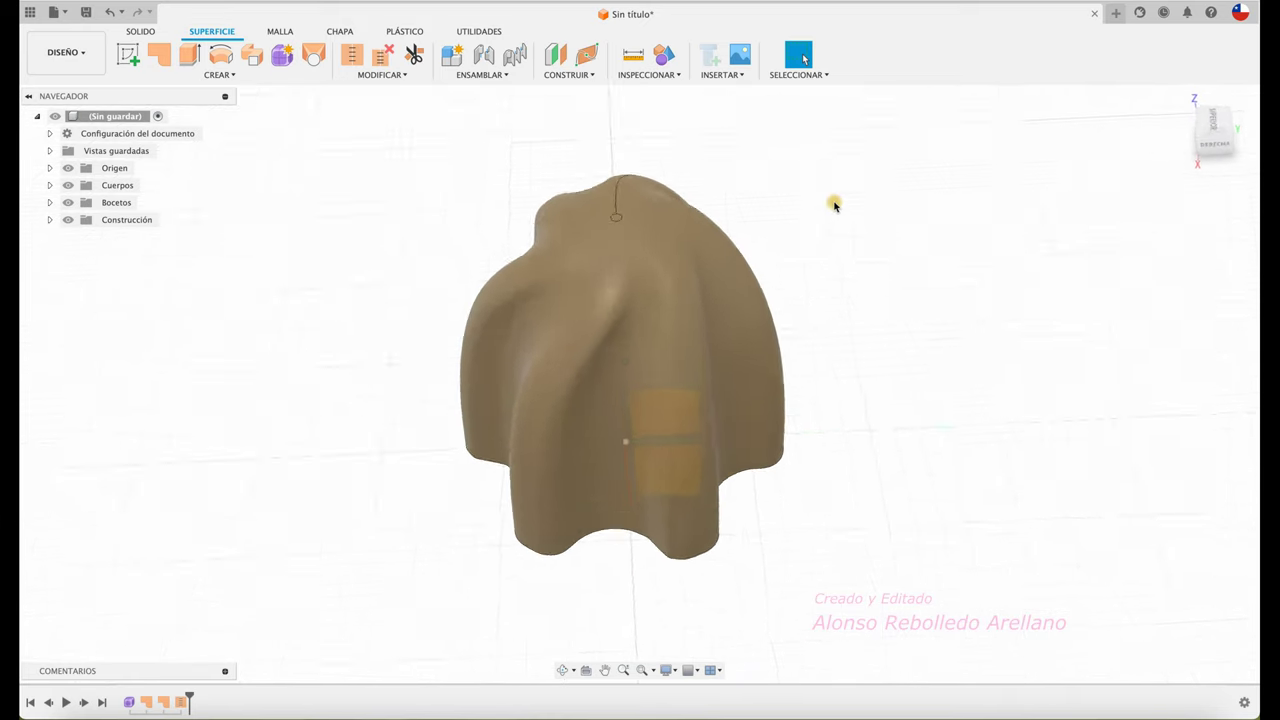
- Check the solid with a Section Analysis on the YZ plane, then cancel it
left_click(660, 75)
left_click(654, 228)
left_click(640, 387)
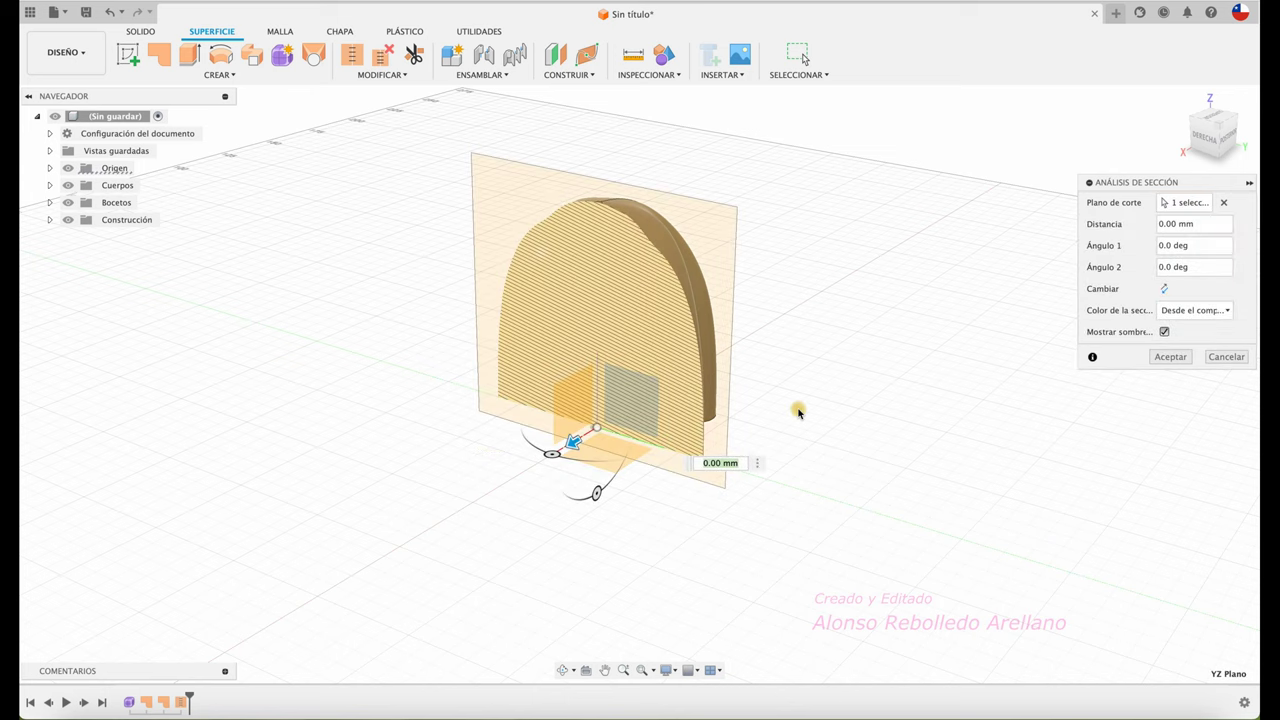
left_click(1226, 357)
mouse_move(851, 329)
middle_mouse_down("shift")
mouse_move(364, 317)
mouse_move(295, 263)
middle_mouse_up("shift")
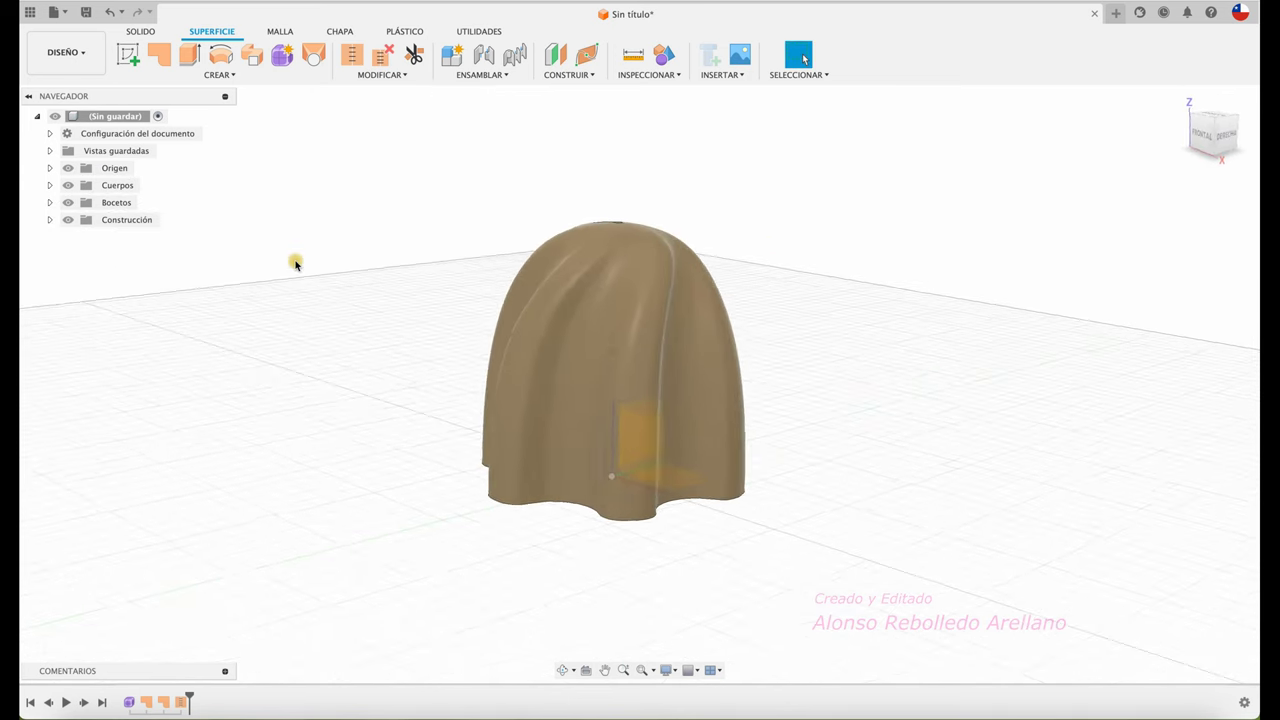
- On the front plane, sketch a 3-point arc starting at the origin and running right
left_click(141, 31)
left_click(128, 55)
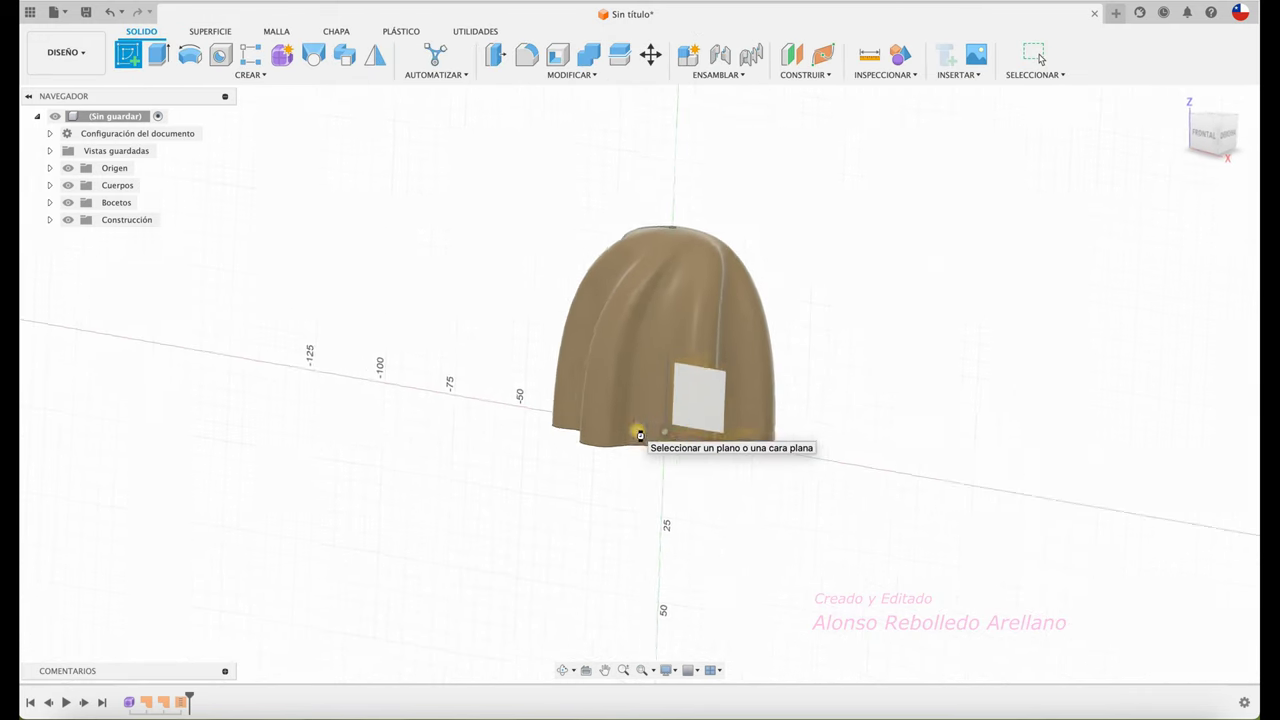
left_click(637, 433)
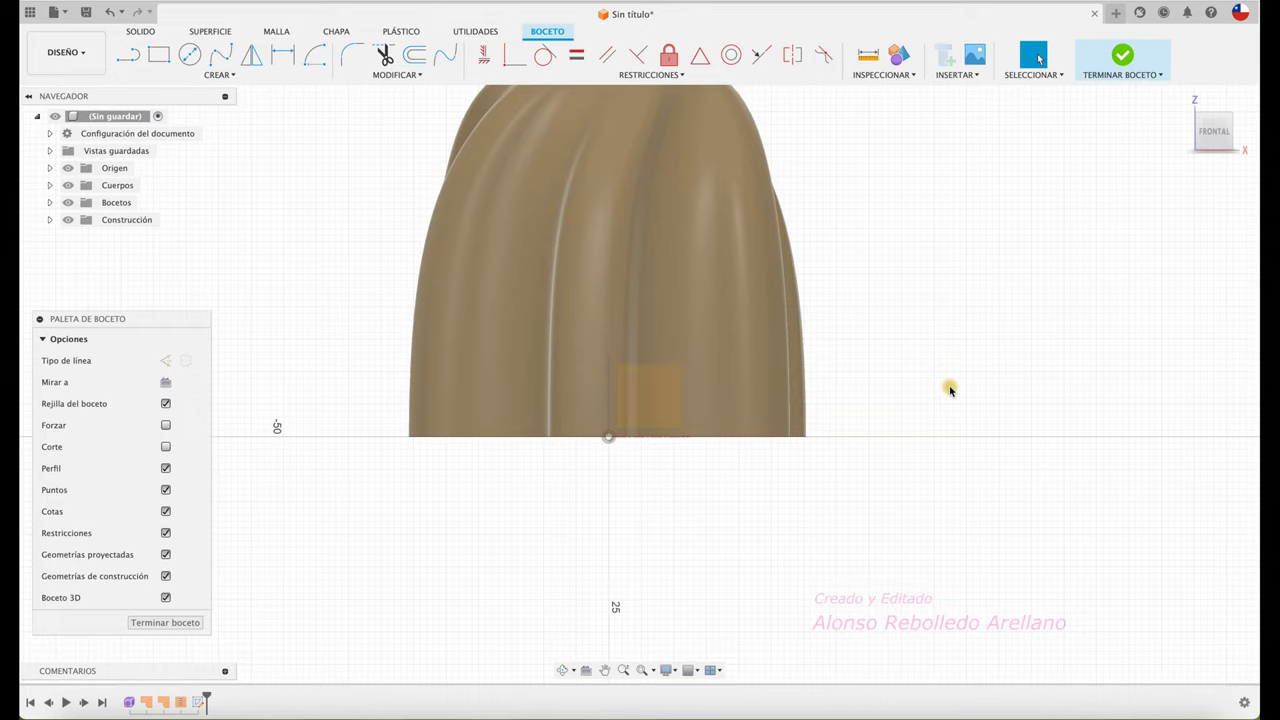
left_click(227, 77)
mouse_move(170, 136)
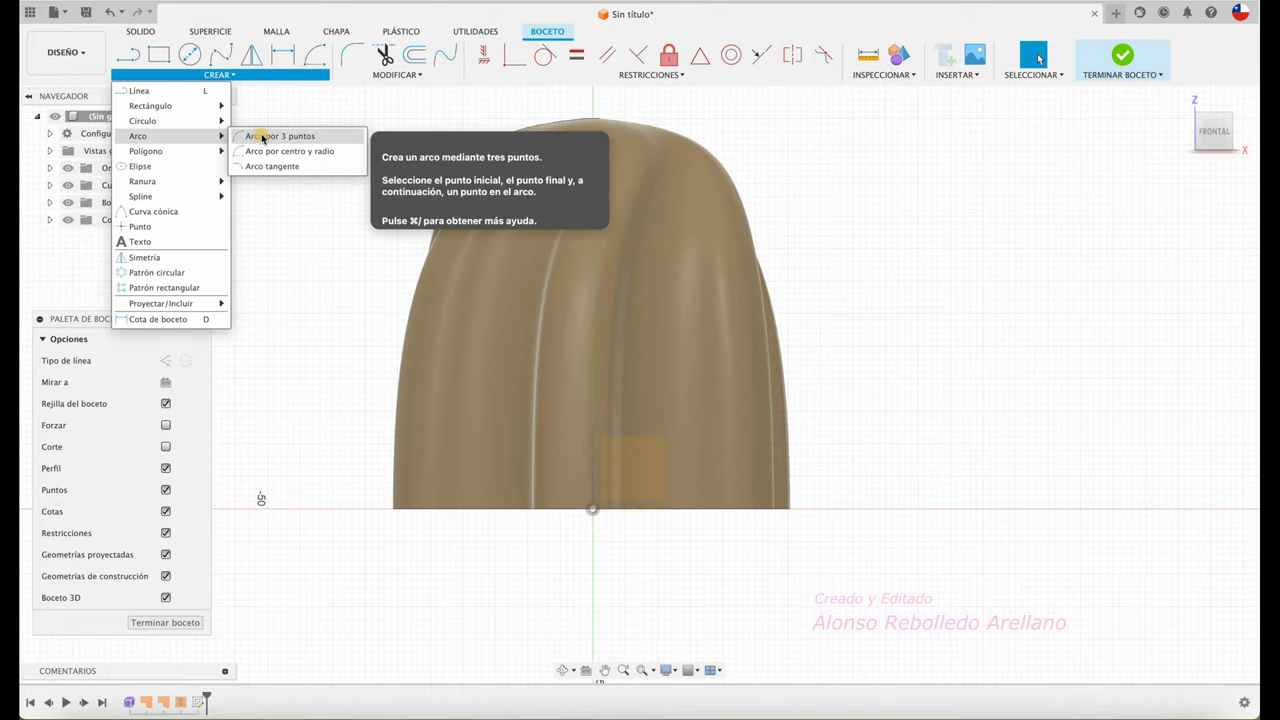
left_click(275, 136)
left_click(593, 511)
left_click(897, 388)
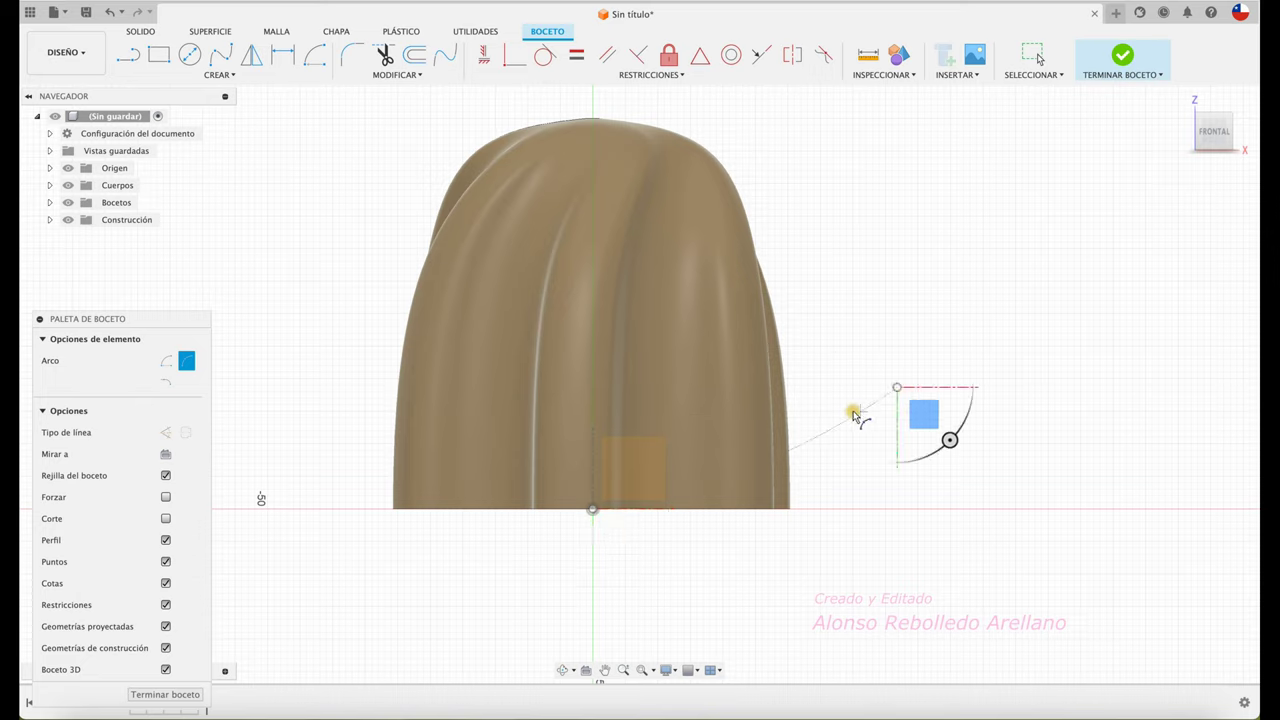
left_click(857, 466)
key("Escape")
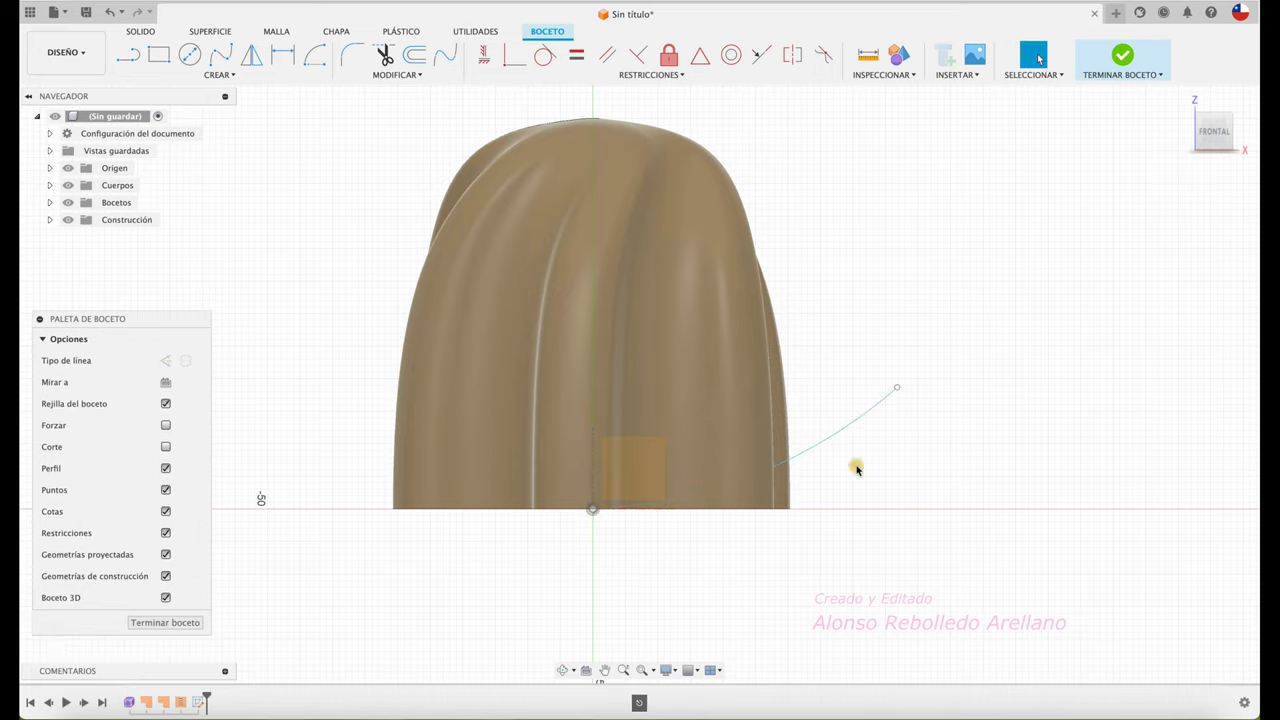
- Offset the arc by 3 mm to make the brim's second edge
left_click(862, 423)
left_click(416, 50)
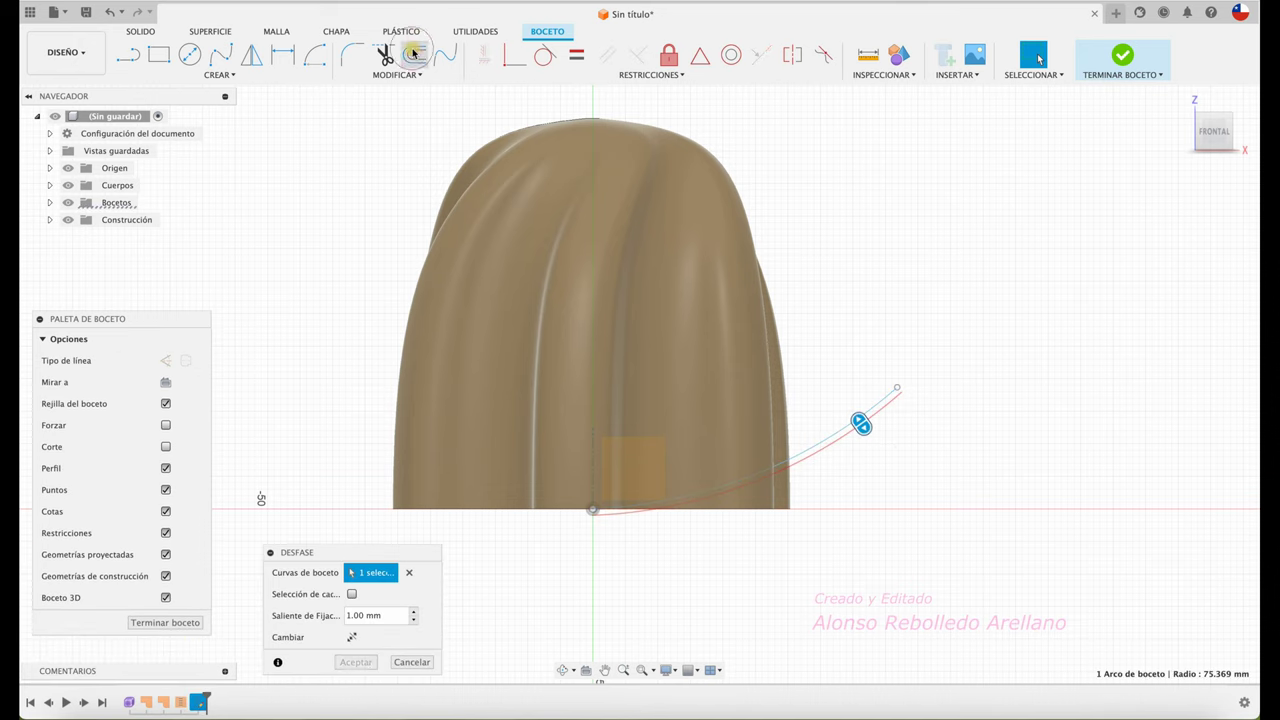
left_click_drag(862, 425, 867, 436)
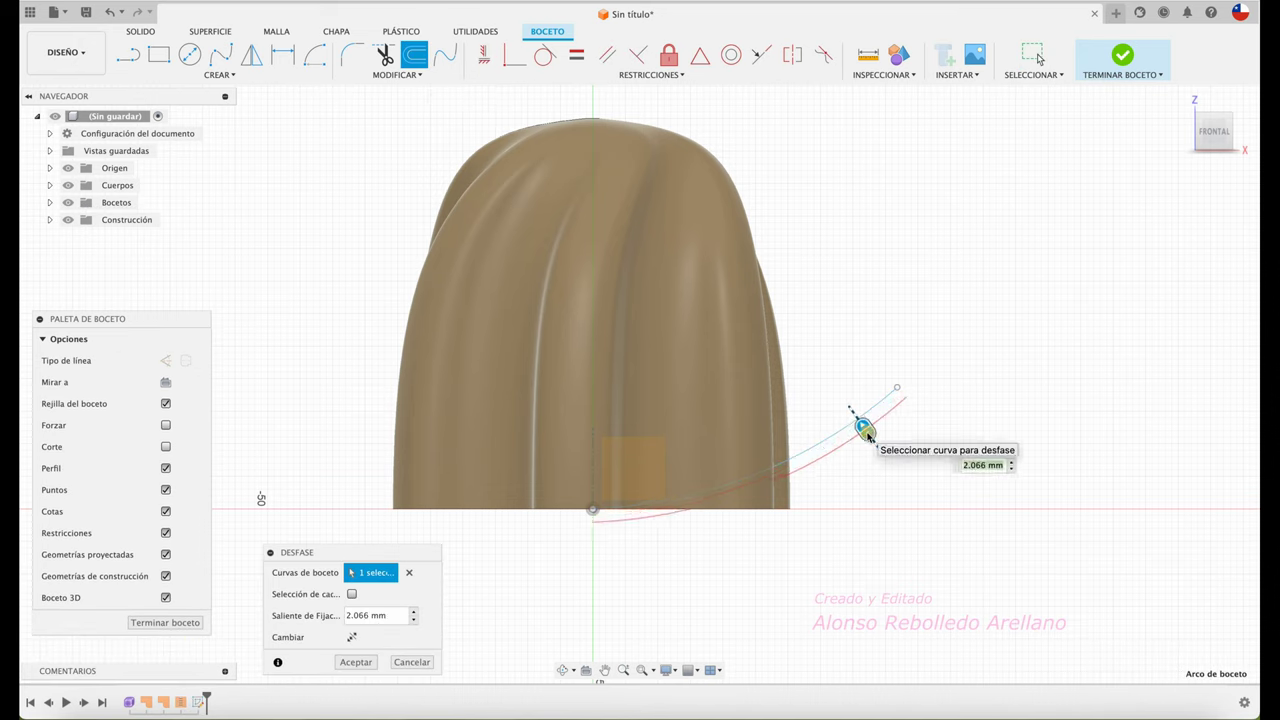
key("Return")
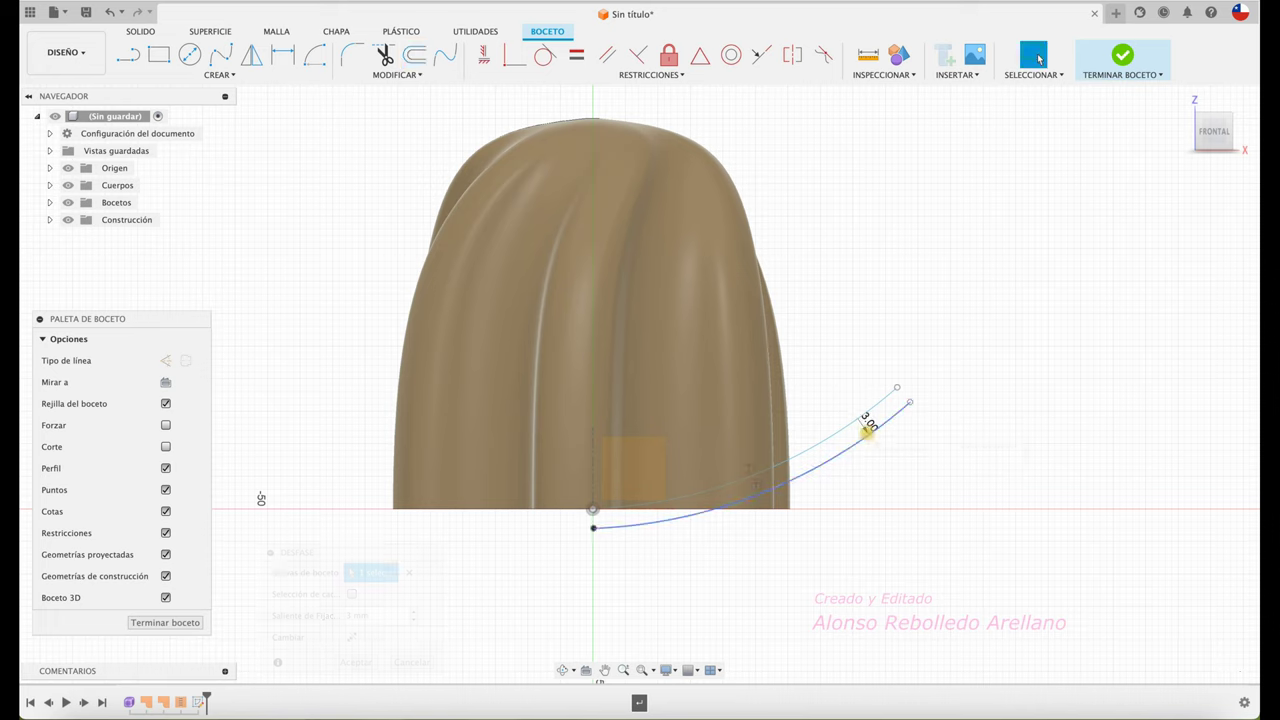
scroll(1002, 350, "up", 2)
scroll(1002, 350, "up", 2)
scroll(1002, 350, "up", 2)
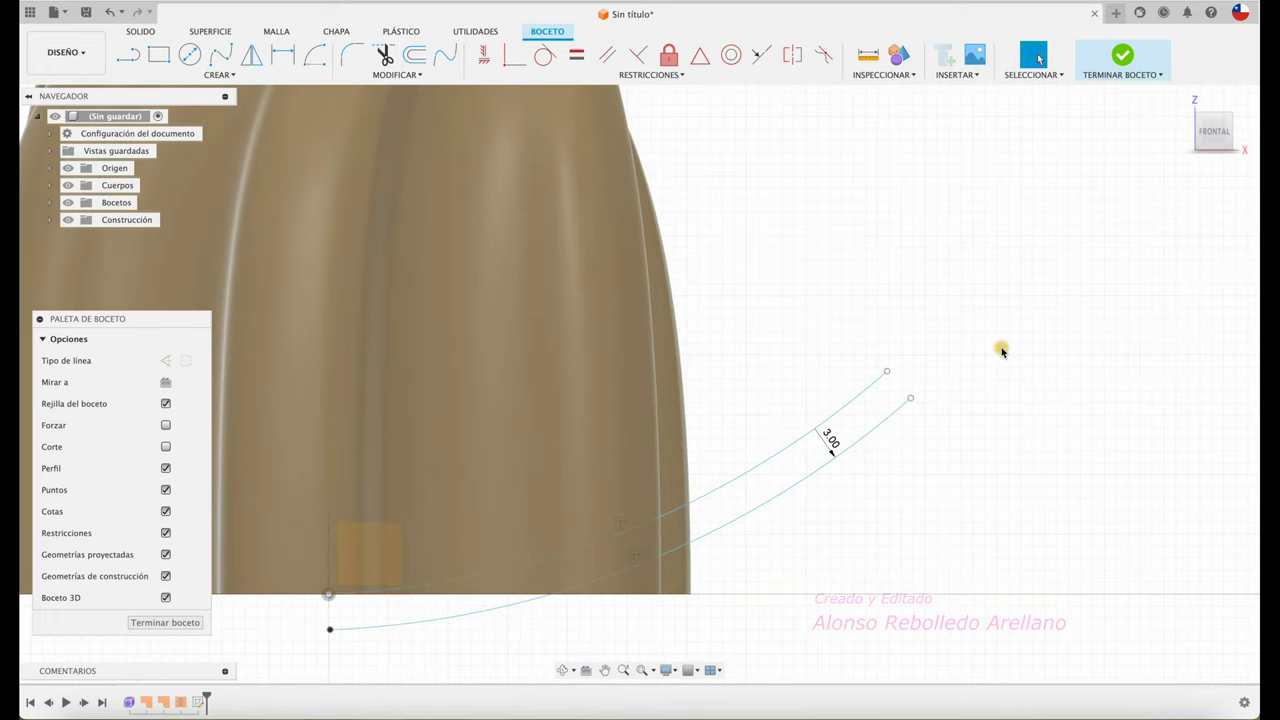
- Close both ends of the two arcs with lines and finish the sketch
key("l")
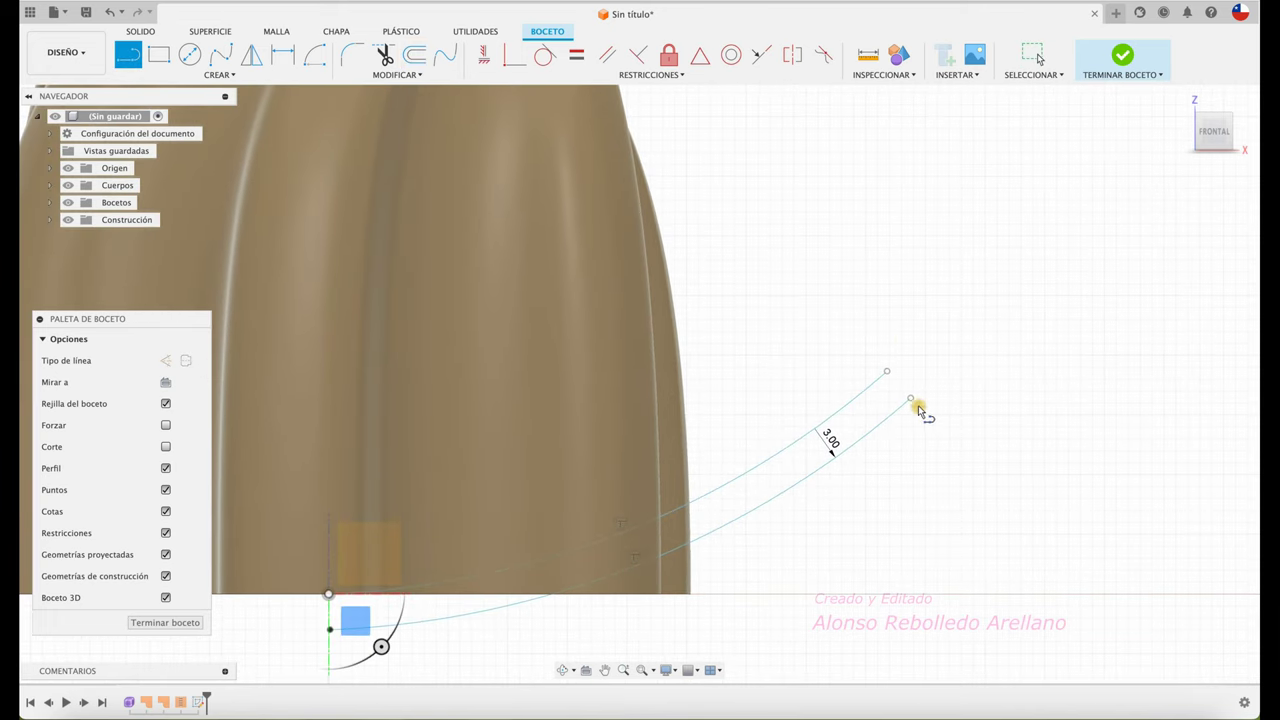
left_click(910, 399)
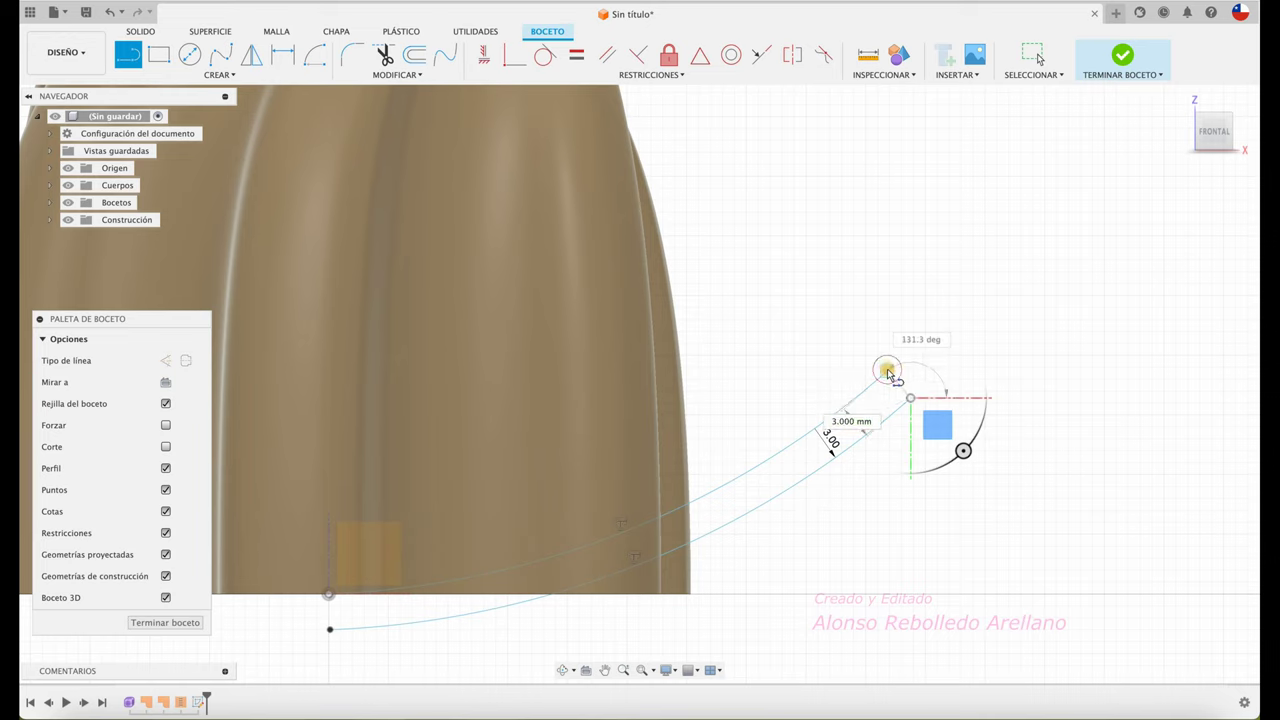
left_click(887, 371)
left_click(331, 630)
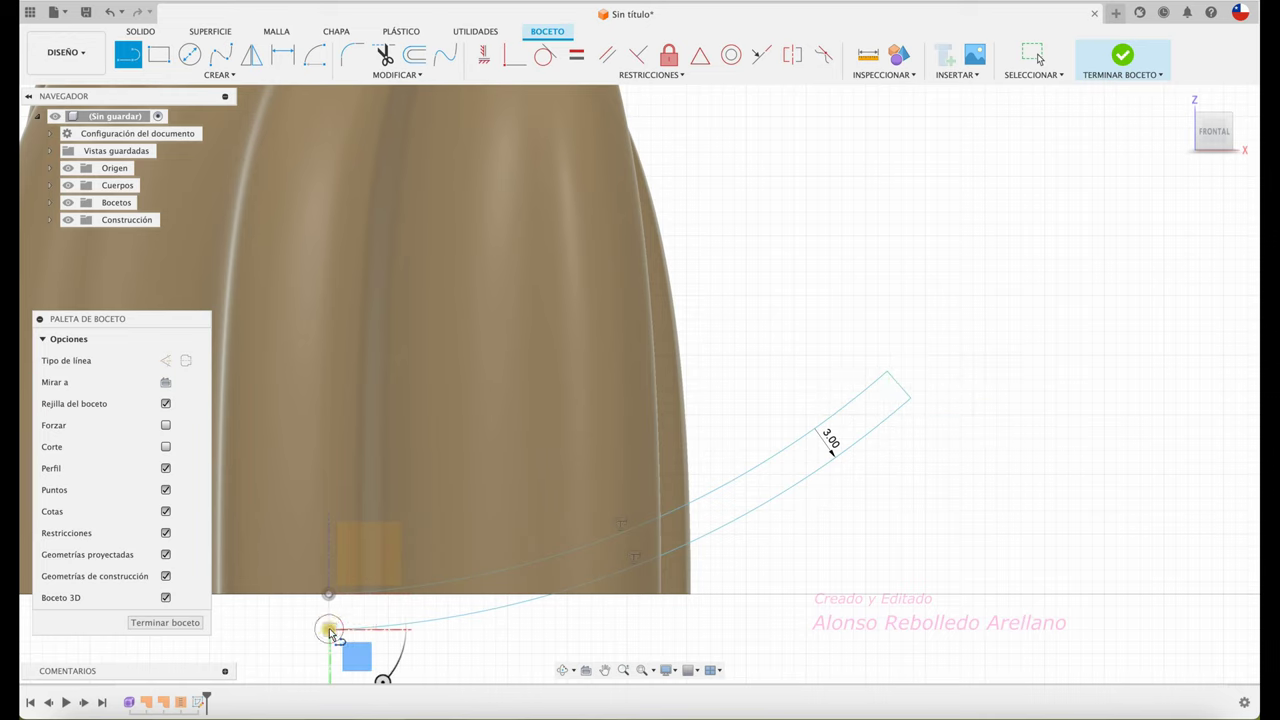
left_click(330, 600)
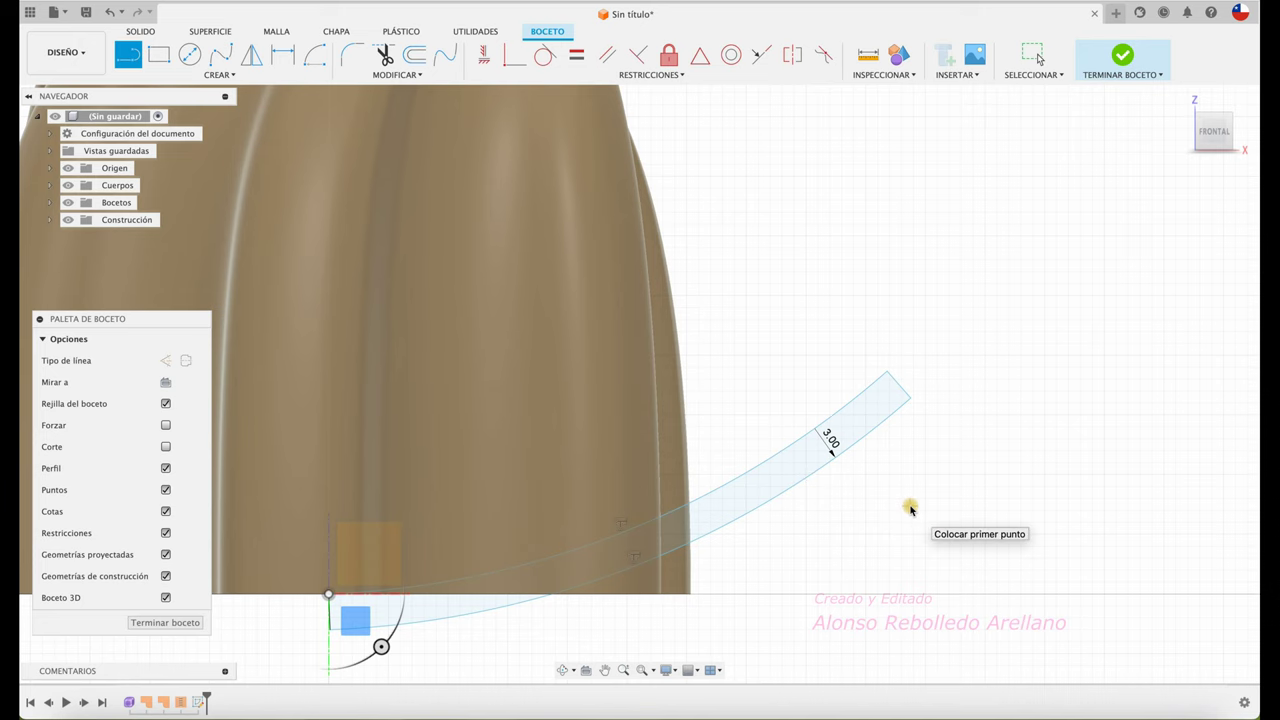
scroll(908, 490, "down", 5)
scroll(908, 490, "left", 5)
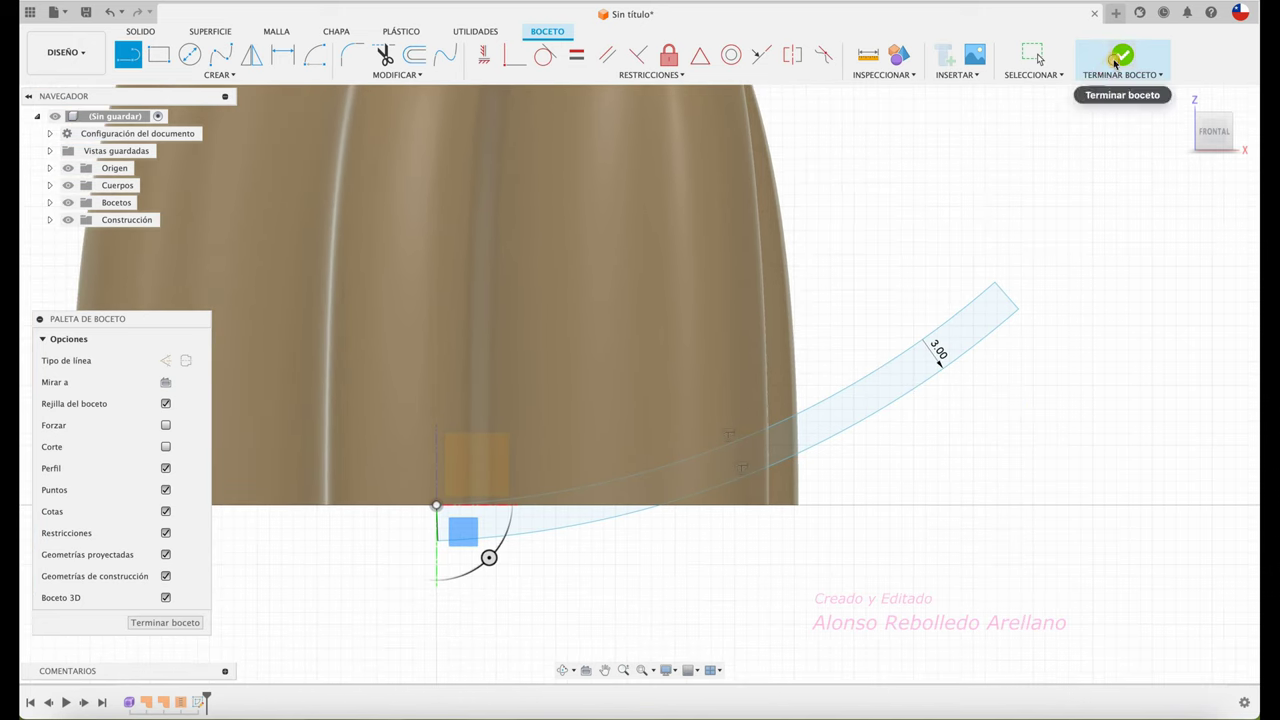
left_click(1118, 58)
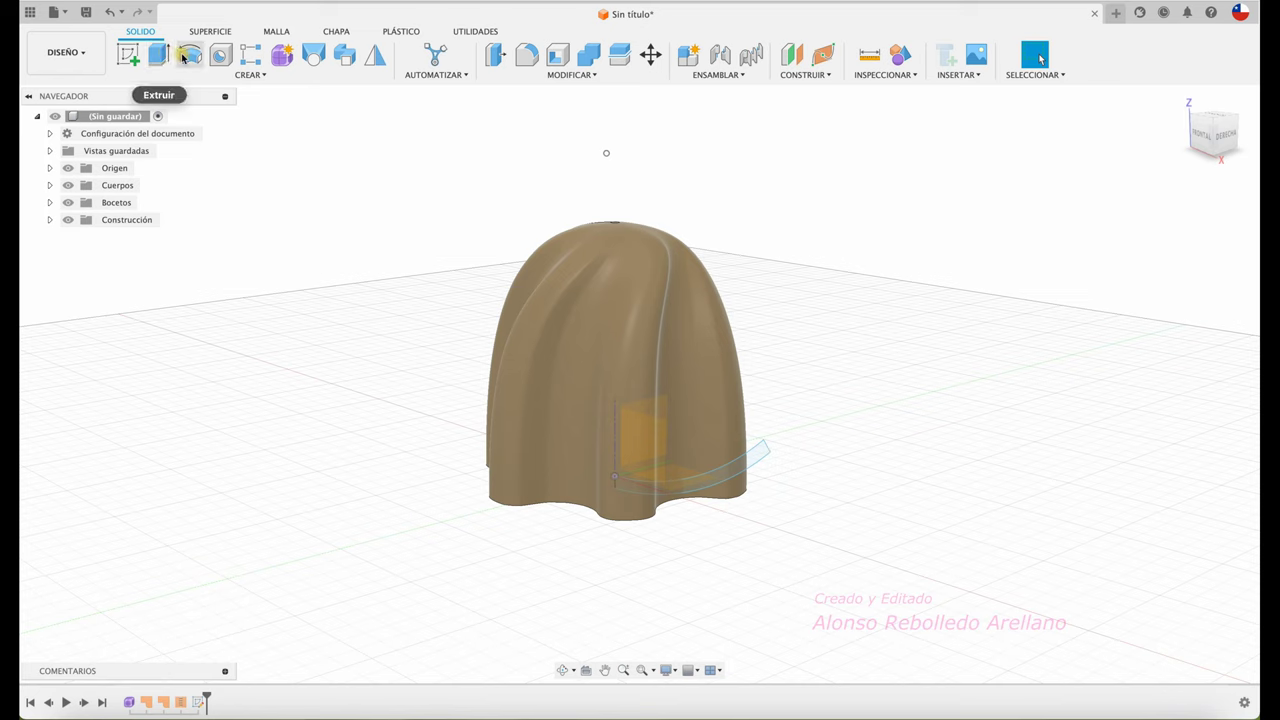
- Revolve the strip profile 360° about the vertical Z axis, joining it to the dome
left_click(189, 57)
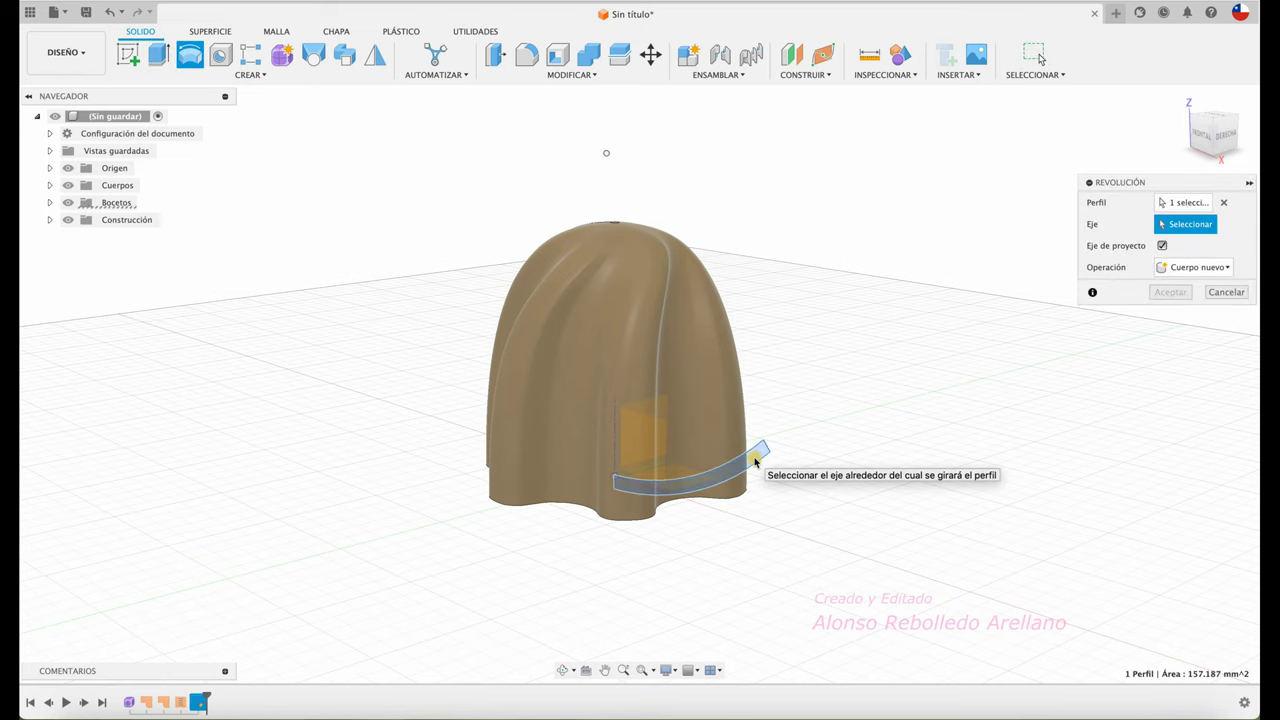
mouse_move(659, 580)
middle_mouse_down("shift")
mouse_move(606, 506)
mouse_move(634, 514)
mouse_move(735, 485)
mouse_move(782, 497)
mouse_move(889, 480)
mouse_move(1043, 416)
mouse_move(1049, 354)
middle_mouse_up("shift")
left_click(795, 492)
scroll(789, 486, "down", 5)
left_click(1195, 331)
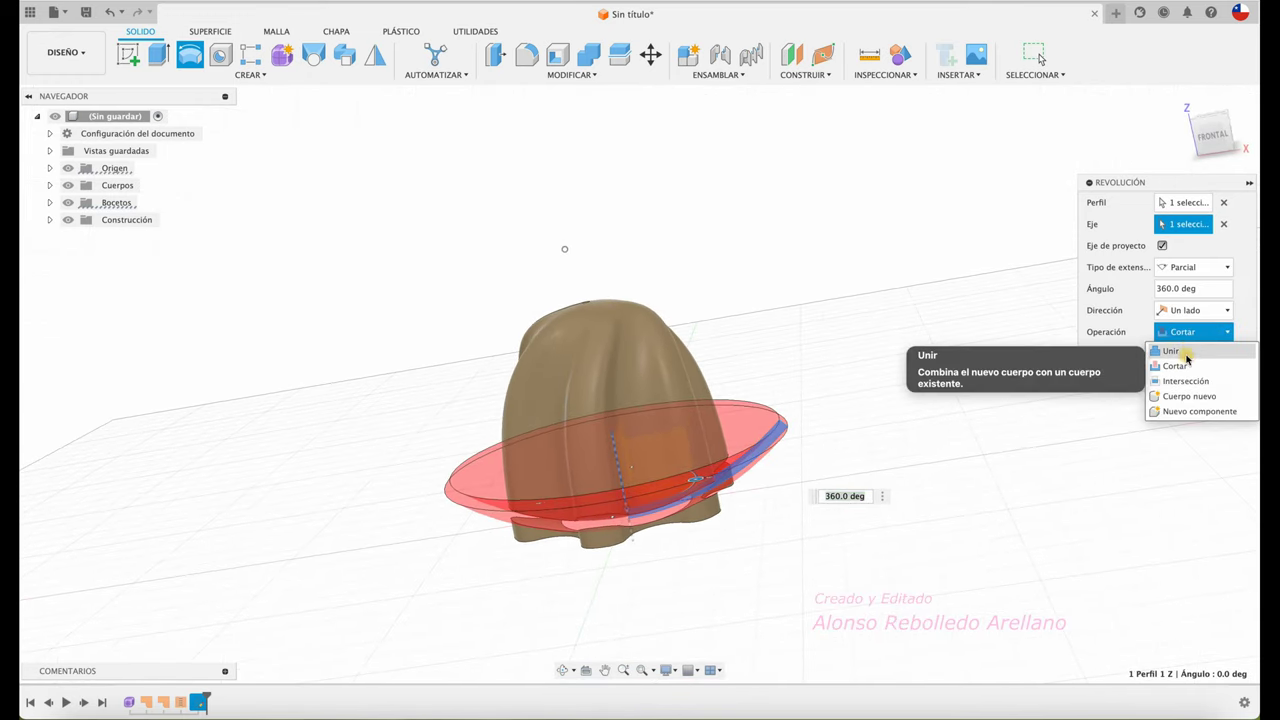
left_click(1189, 352)
left_click(1178, 360)
mouse_move(957, 443)
middle_mouse_down("shift")
mouse_move(928, 469)
mouse_move(877, 417)
mouse_move(783, 405)
middle_mouse_up("shift")
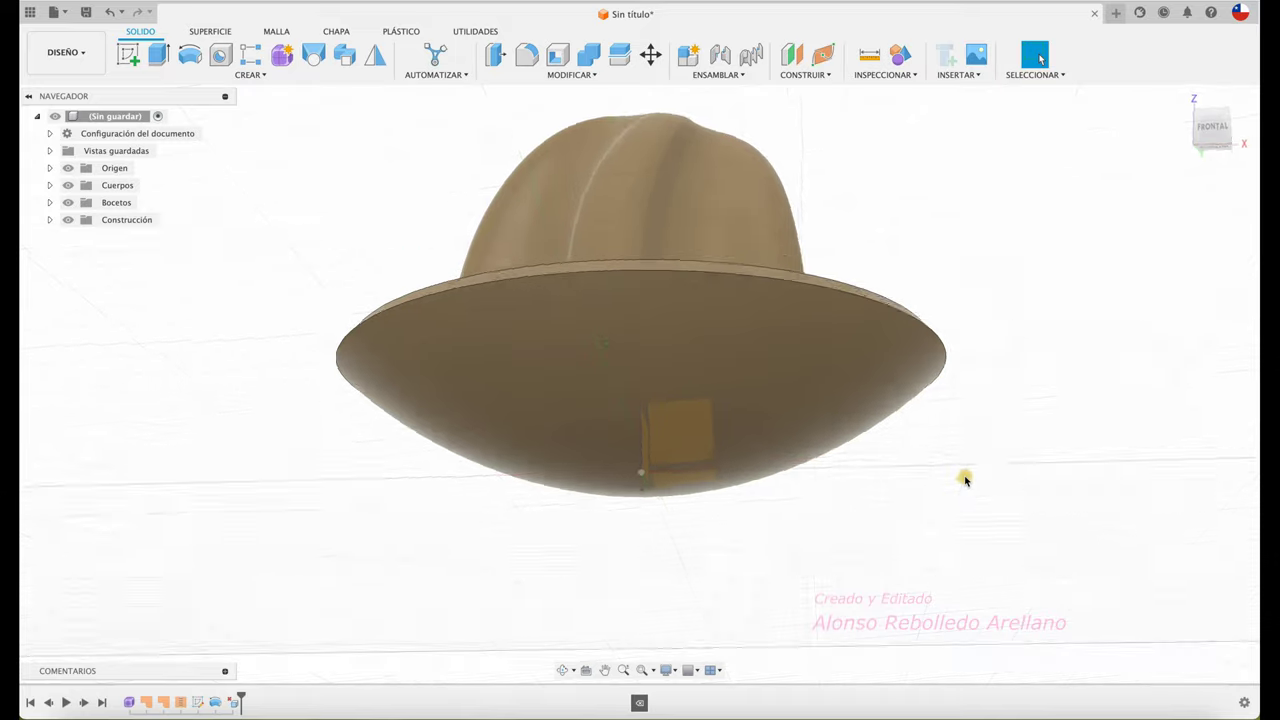
- Sketch a 50 mm diameter circle centred on the origin atop the brim, then start Extrude
scroll(965, 480, "down", 10, "shift")
scroll(965, 480, "down", 3, "shift")
scroll(964, 479, "down", 3, "shift")
scroll(963, 479, "down", 3, "shift")
scroll(962, 478, "down", 3, "shift")
mouse_move(962, 478)
middle_mouse_down("shift")
mouse_move(829, 343)
mouse_move(325, 180)
middle_mouse_up("shift")
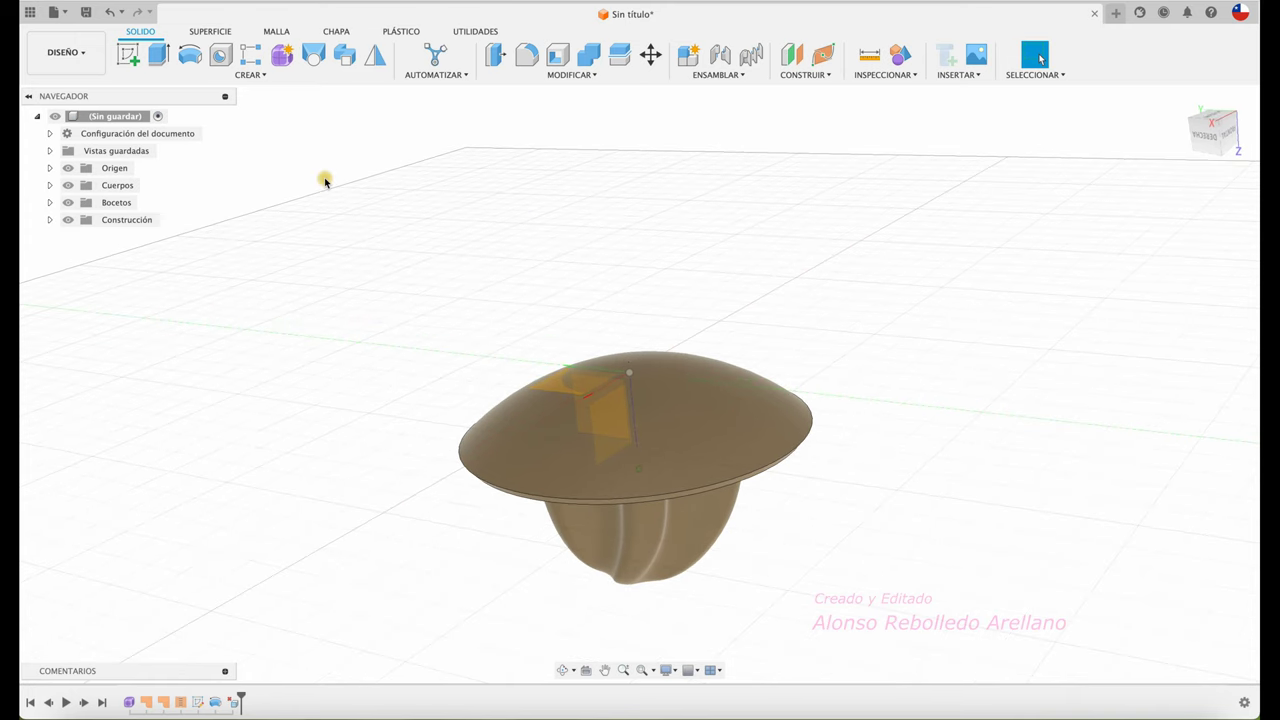
left_click(552, 384)
key("c")
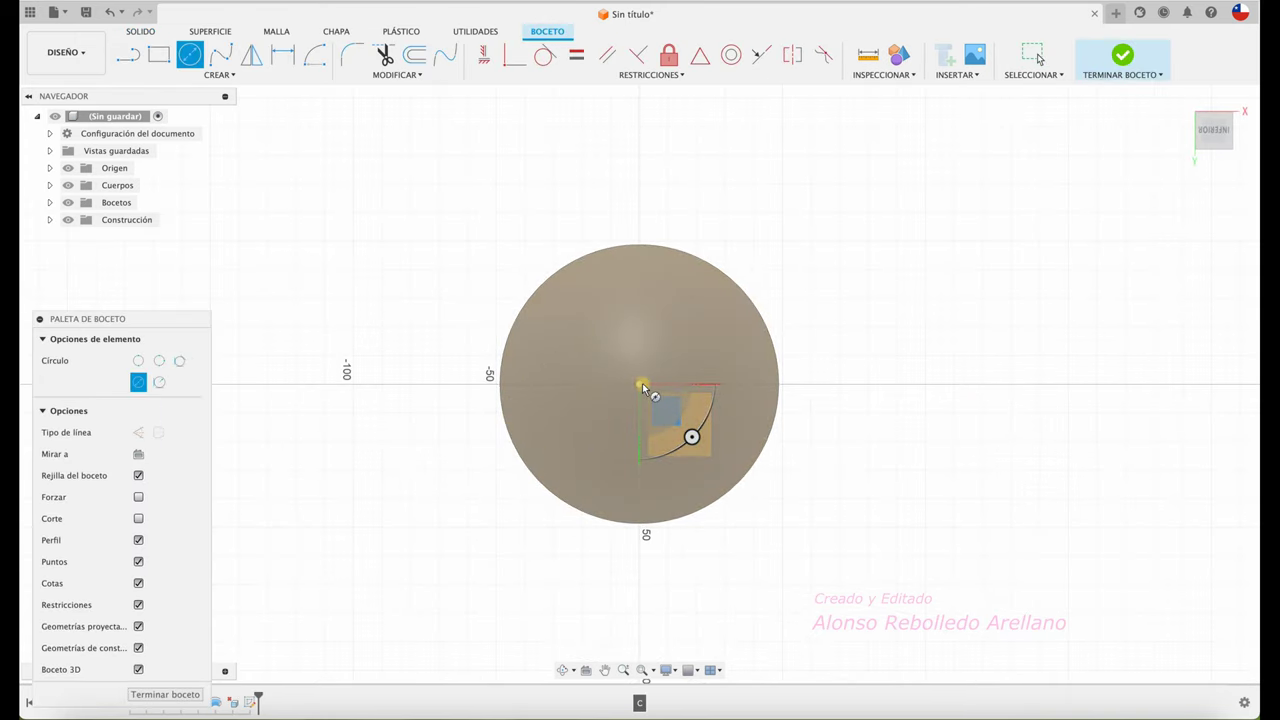
left_click(639, 383)
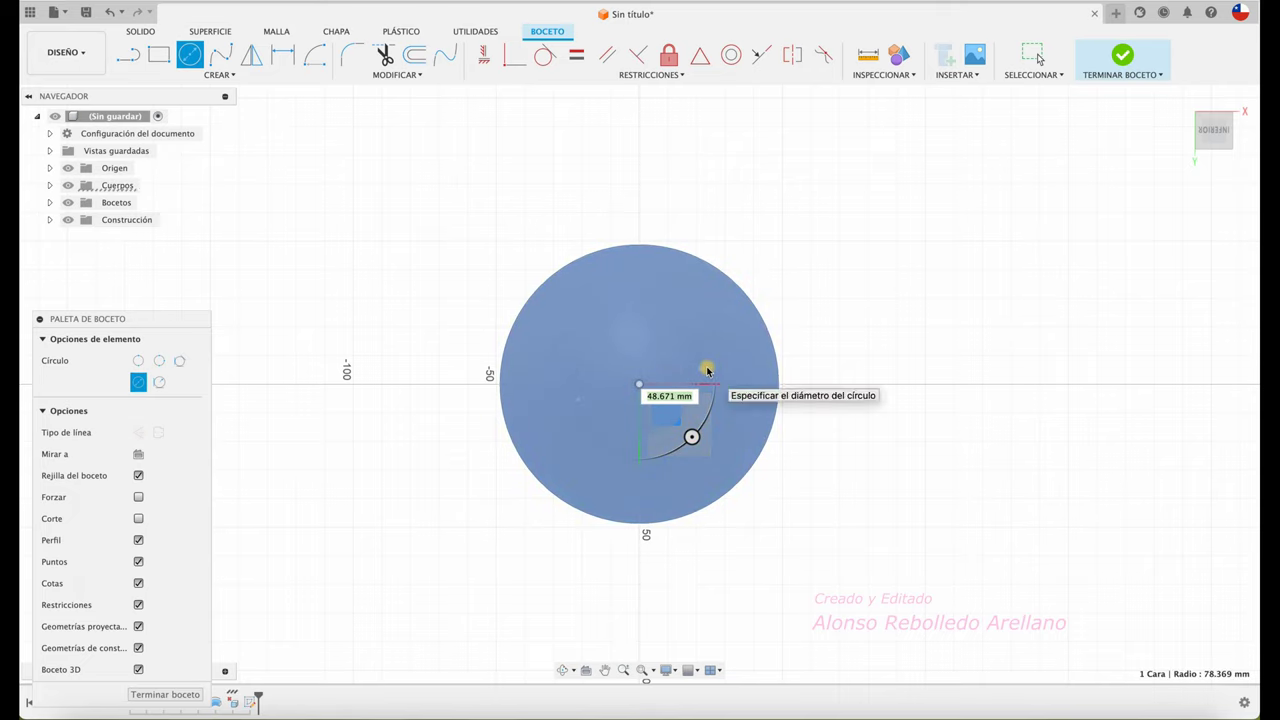
key("Return")
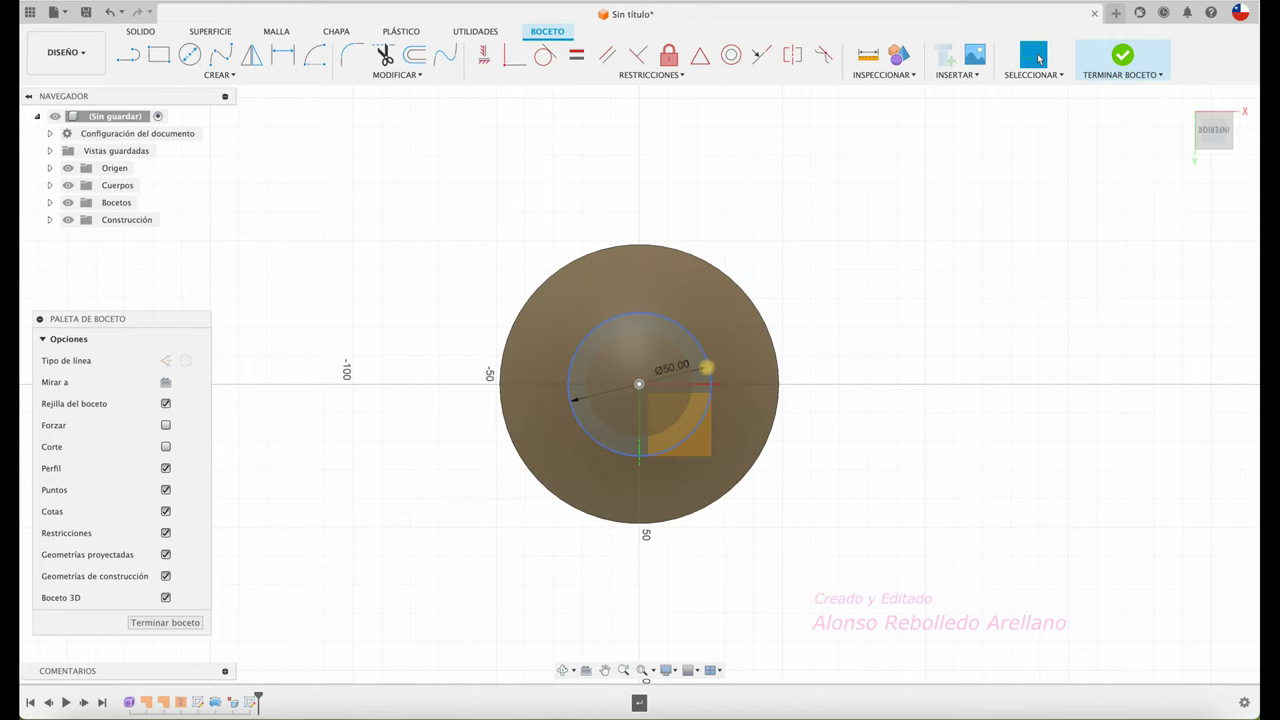
key("e")
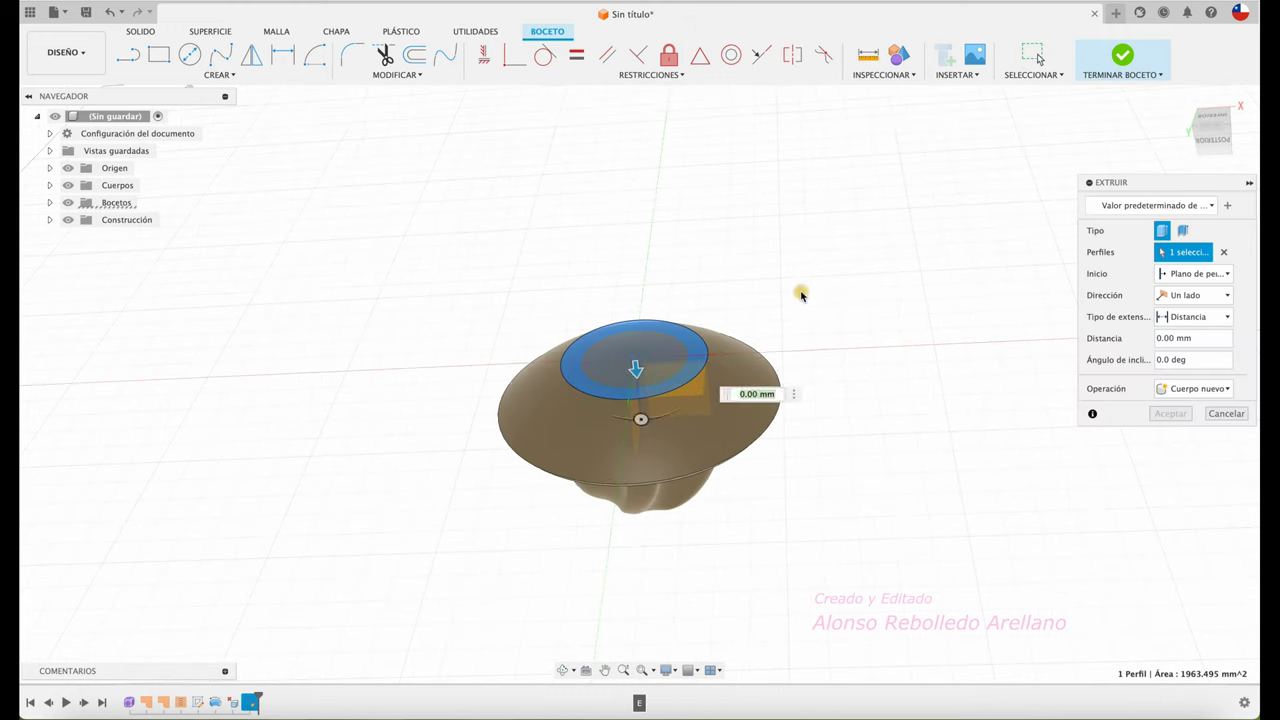
- Extrude the circle -90.985 mm as a new body with a -5° taper
left_click_drag(635, 372, 637, 230)
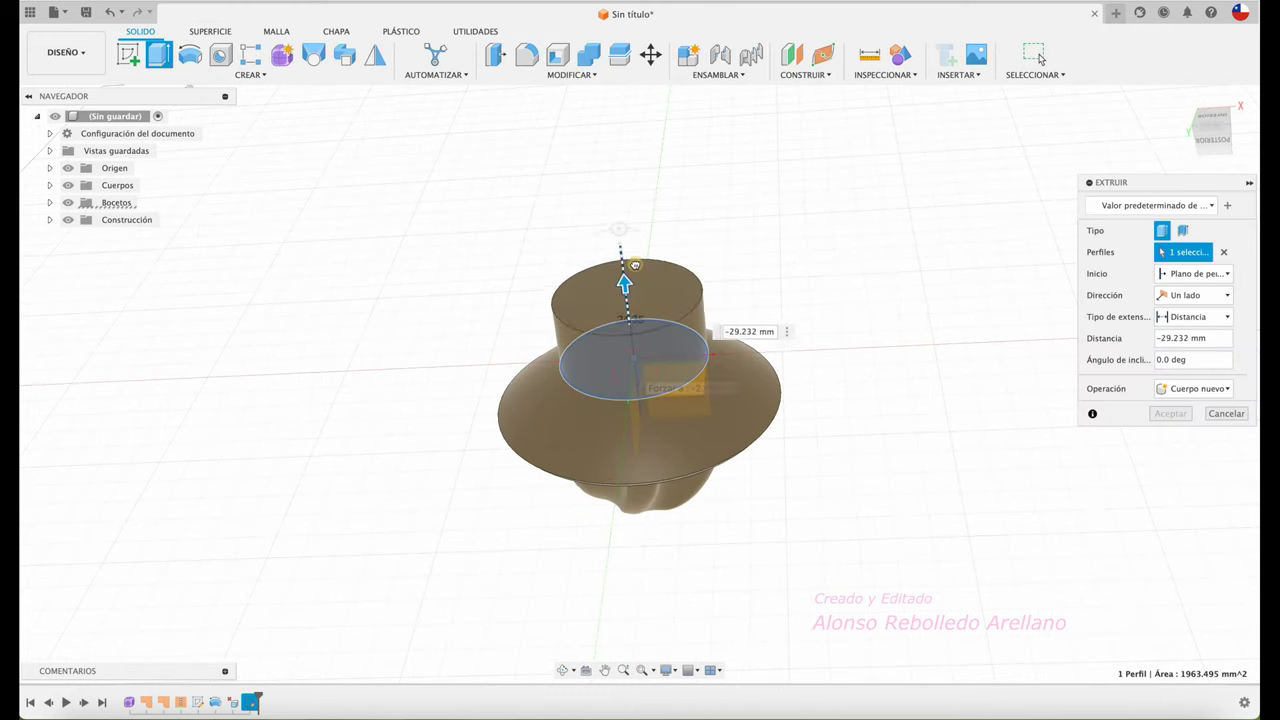
middle_click_drag(637, 230, 700, 342, "shift")
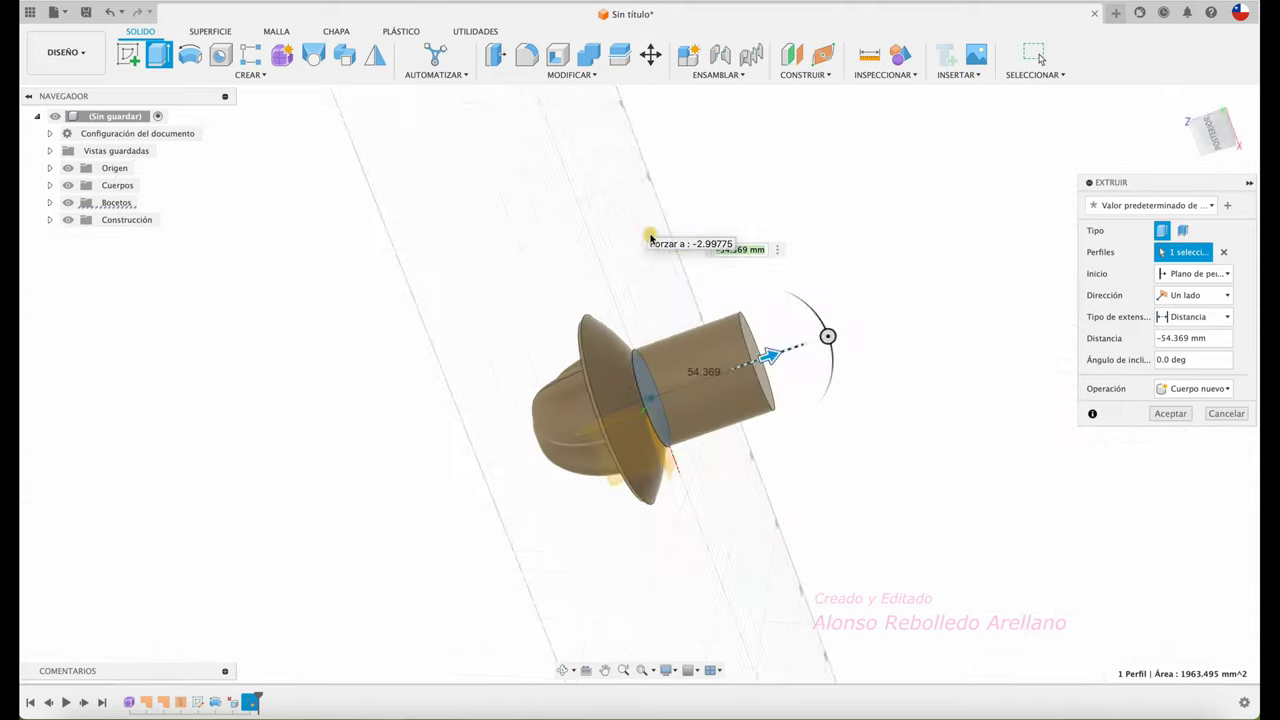
left_click_drag(700, 342, 786, 316)
mouse_move(786, 316)
middle_mouse_down("shift")
mouse_move(653, 354)
mouse_move(798, 336)
middle_mouse_up("shift")
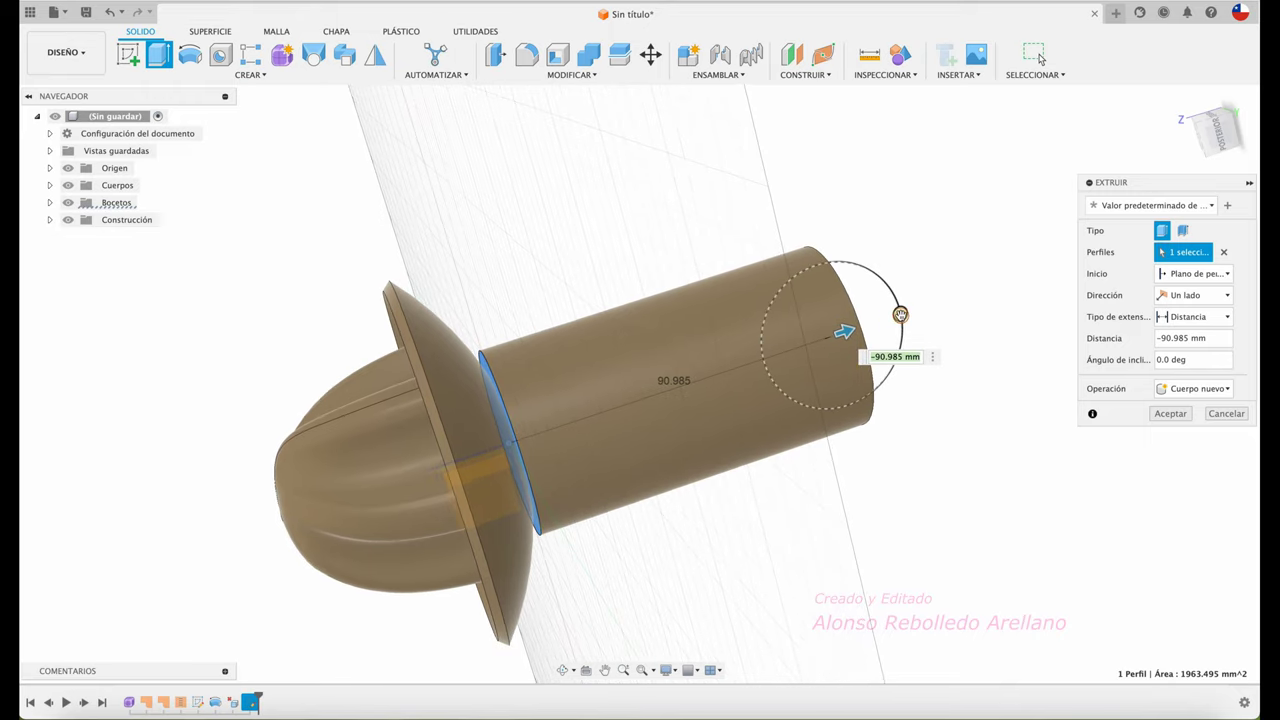
left_click_drag(900, 314, 899, 311)
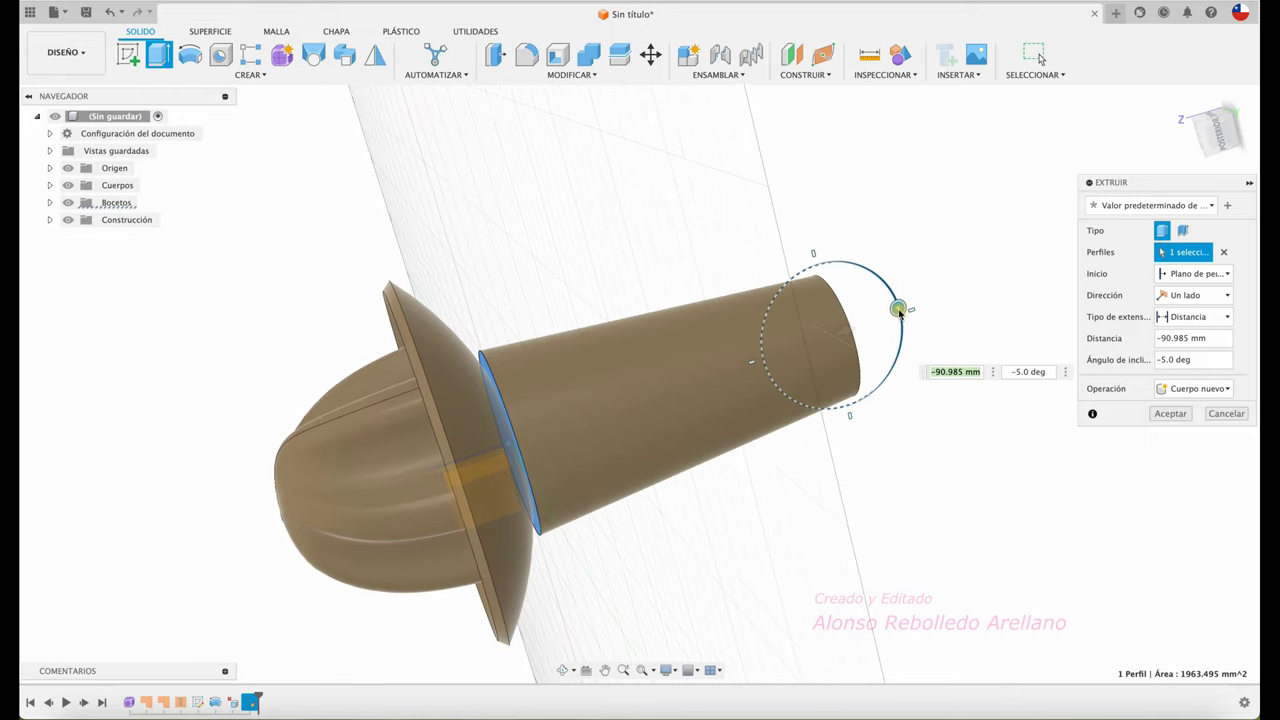
left_click(1170, 413)
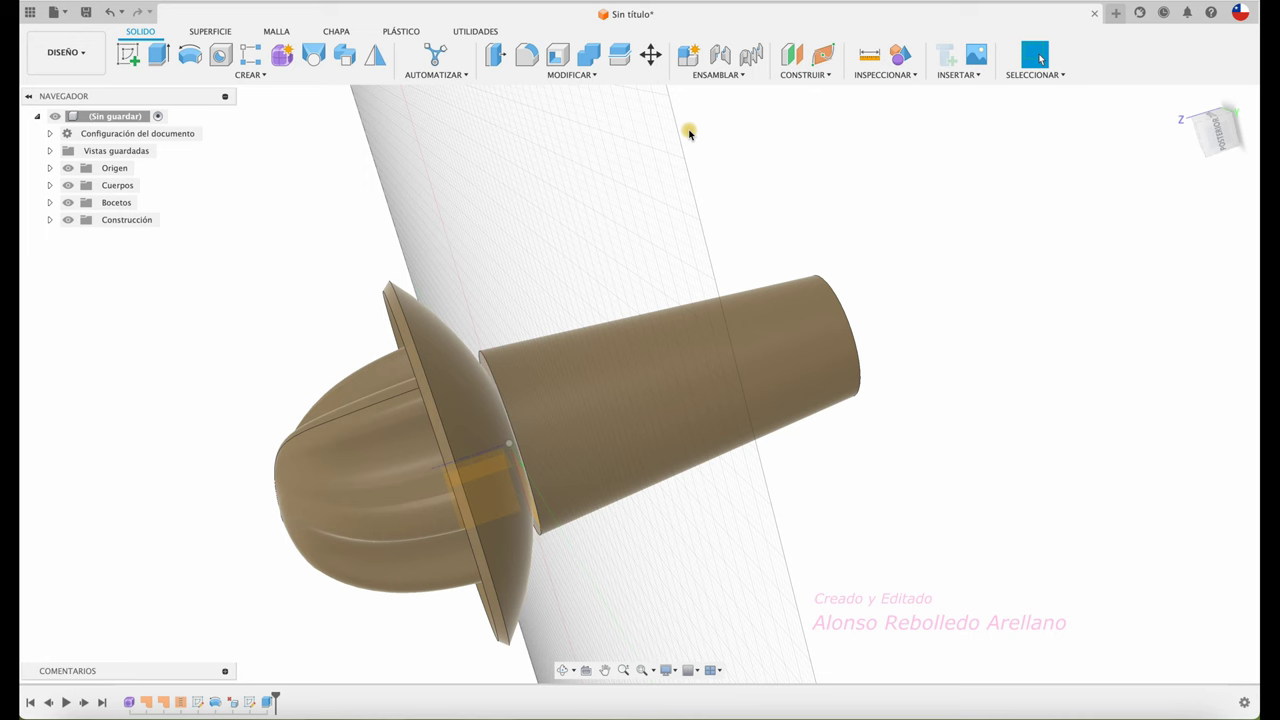
left_click(527, 56)
- Fillet the shaft's tip edge with a 14 mm radius
middle_click_drag(754, 229, 806, 272, "shift")
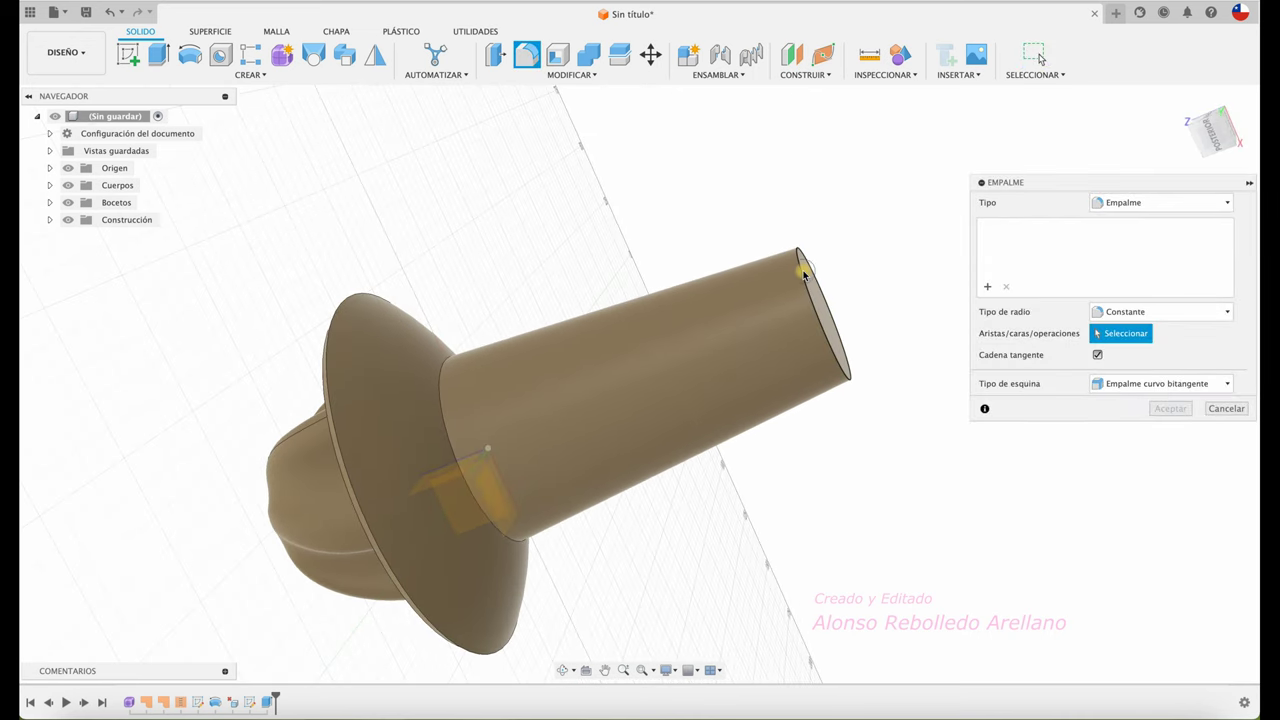
left_click(805, 272)
left_click_drag(798, 276, 798, 283)
left_click(1155, 435)
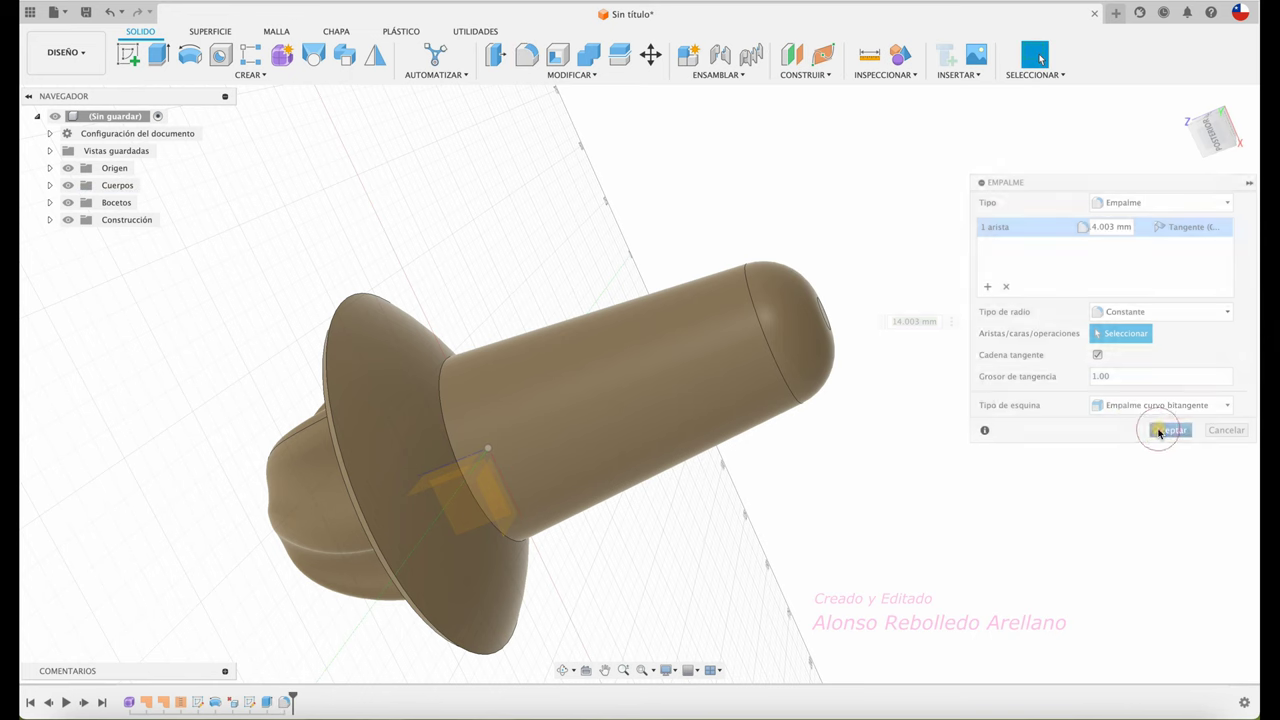
middle_click_drag(457, 208, 460, 213, "shift")
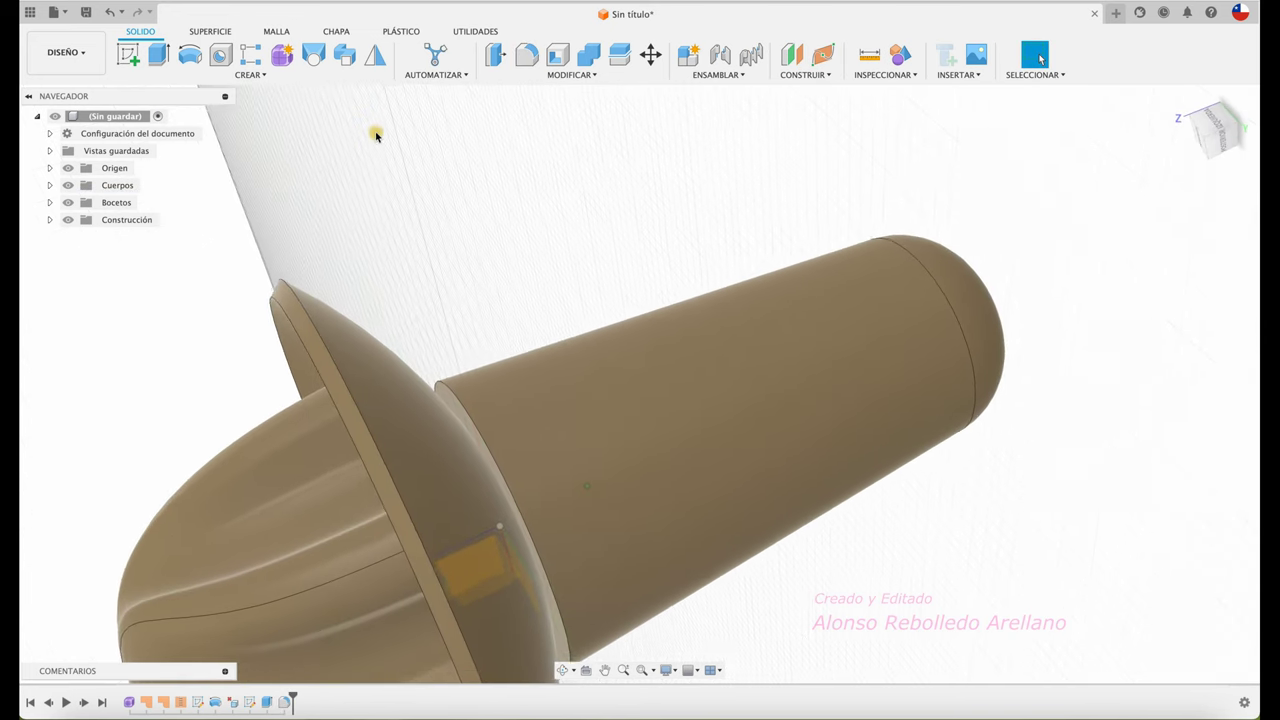
- Try extruding the shaft's base face about 2 mm as a join, then cancel it
left_click(157, 55)
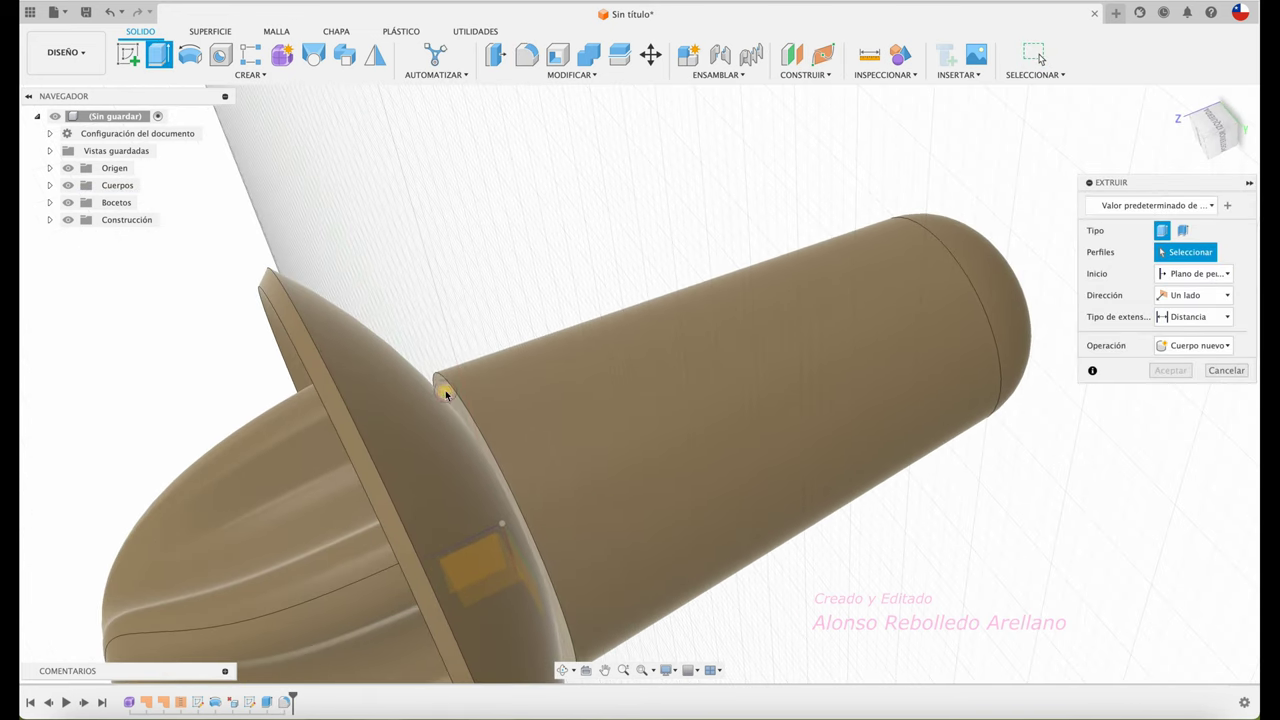
left_click(446, 394)
left_click_drag(433, 400, 414, 405)
mouse_move(408, 414)
middle_mouse_down("shift")
mouse_move(451, 297)
mouse_move(500, 310)
middle_mouse_up("shift")
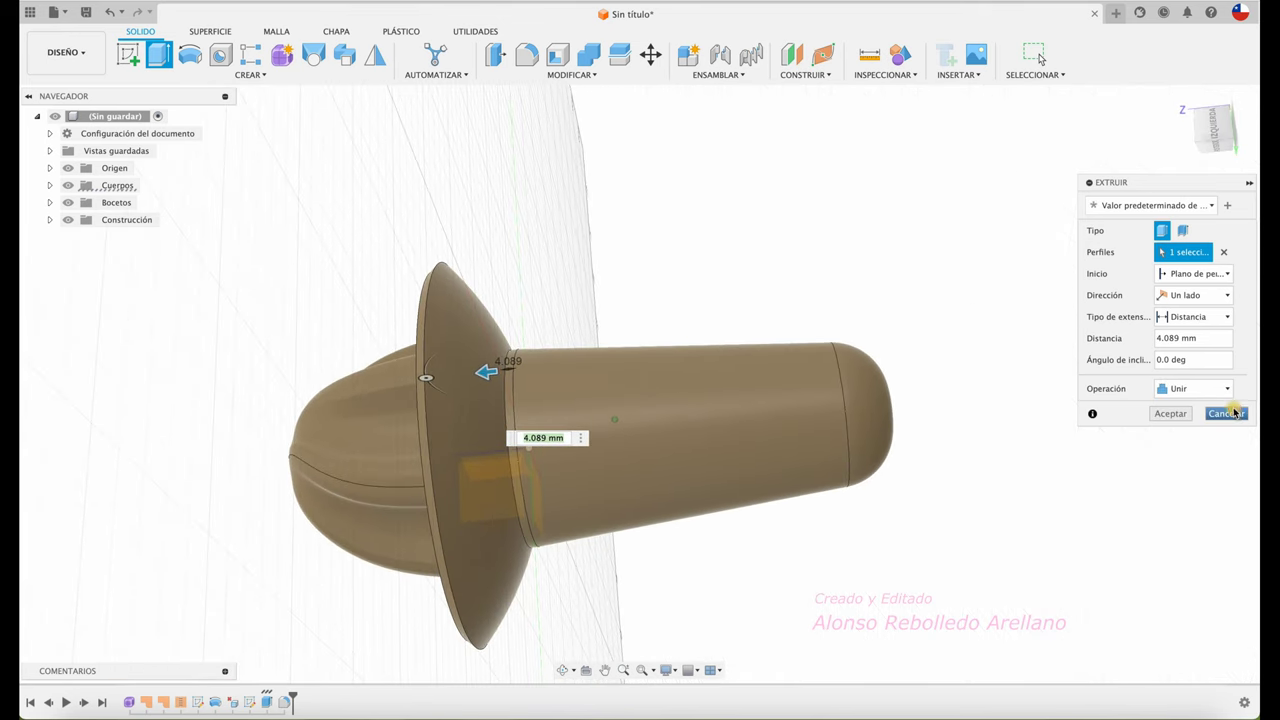
left_click(1236, 413)
mouse_move(563, 240)
middle_mouse_down("shift")
mouse_move(457, 100)
mouse_move(566, 77)
middle_mouse_up("shift")
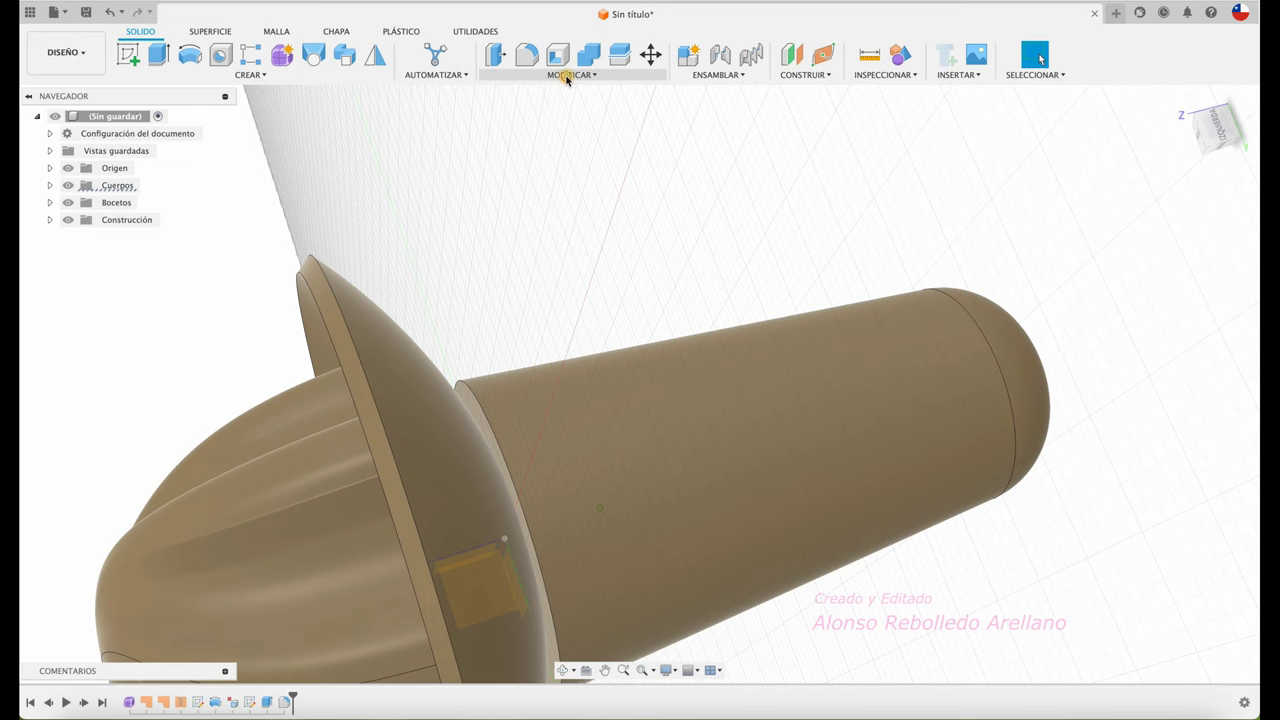
- Try offsetting two brim disc faces by about 2.6 mm, then cancel that offset
left_click(571, 74)
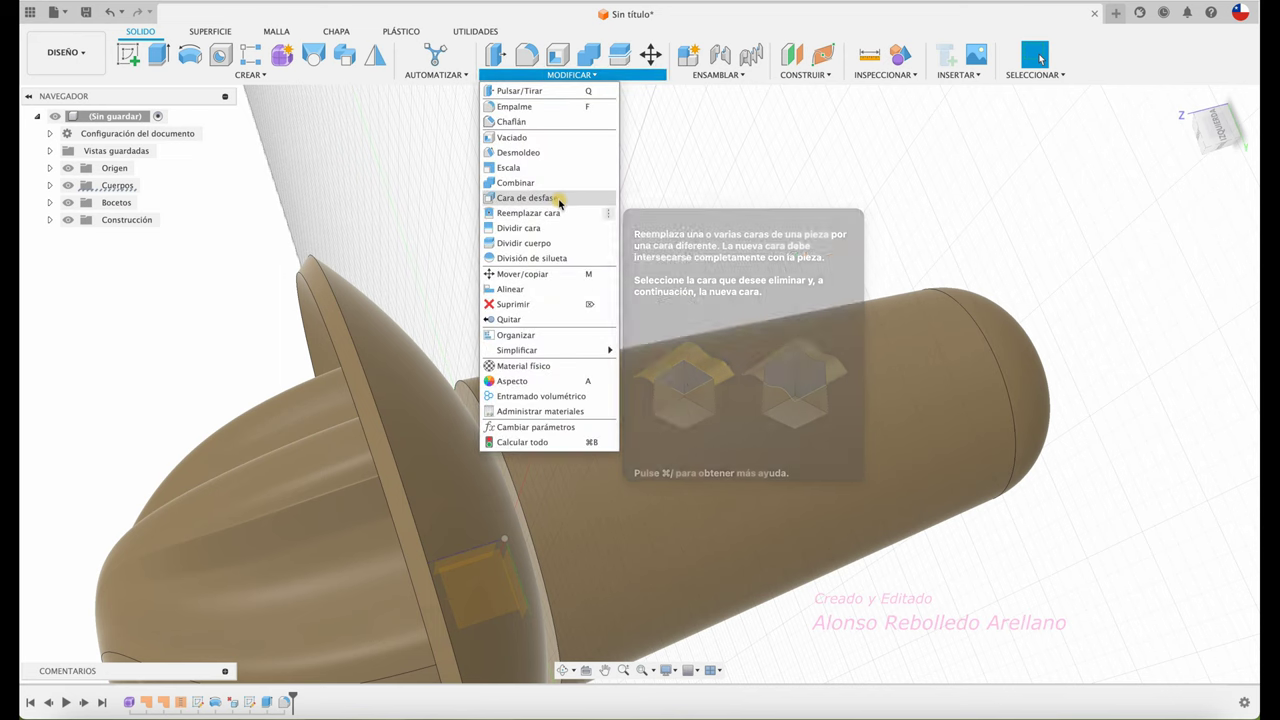
left_click(561, 197)
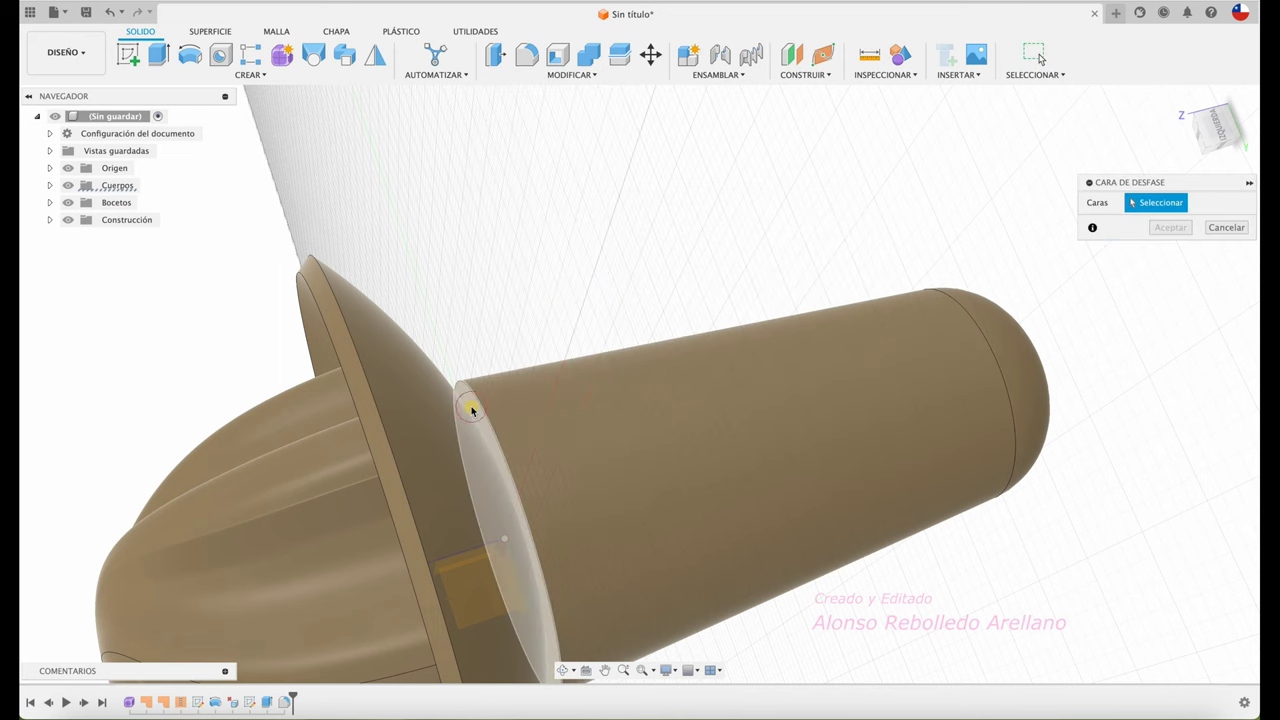
left_click(472, 410)
left_click(453, 400)
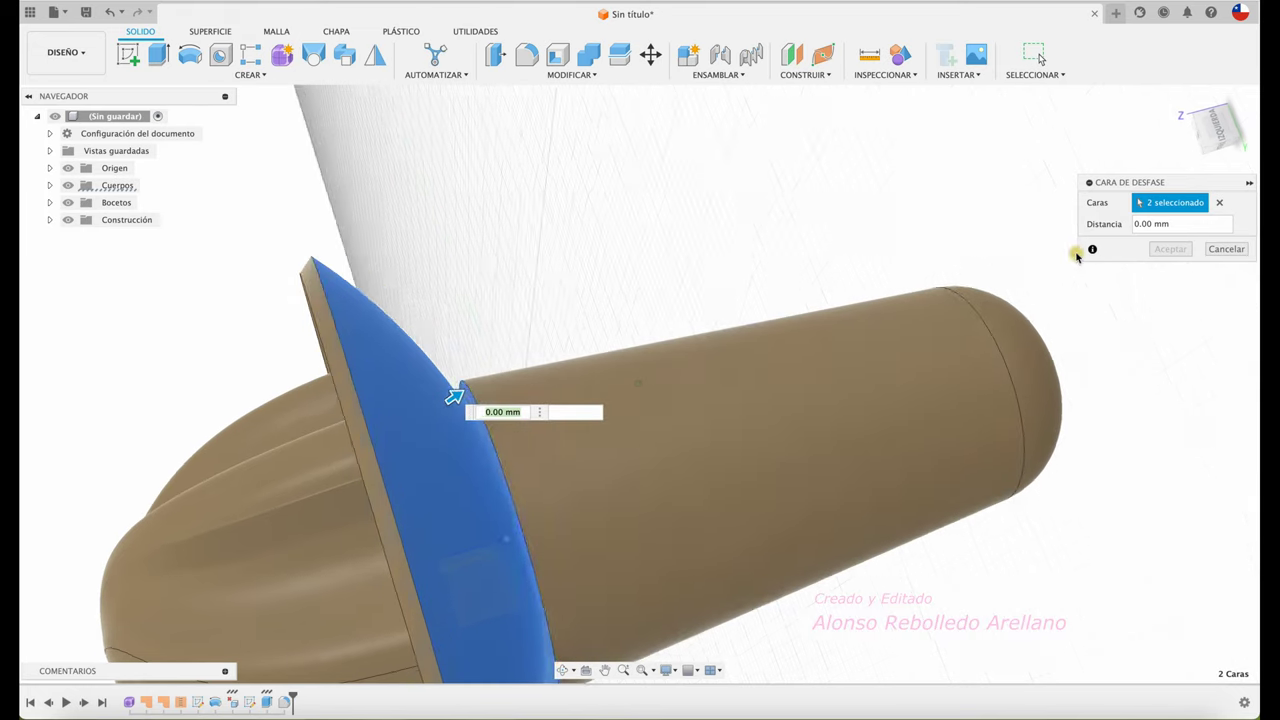
middle_click_drag(1077, 256, 1117, 240, "shift")
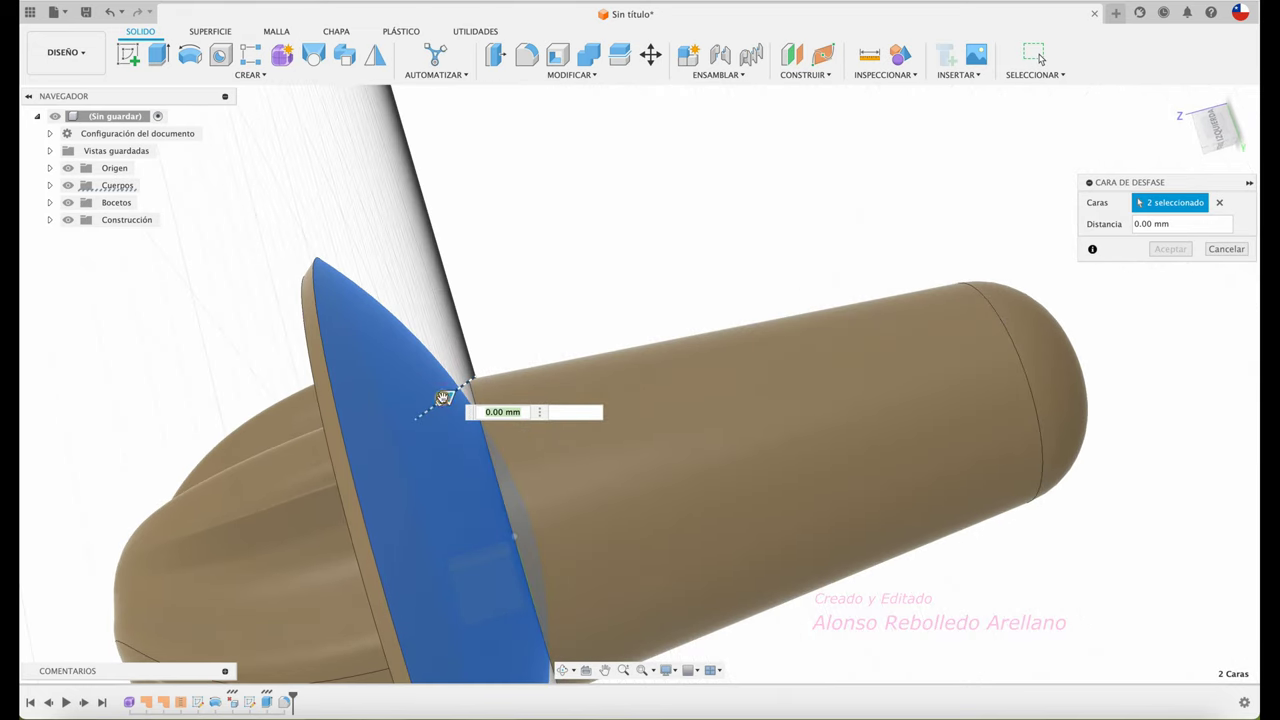
left_click_drag(443, 398, 445, 396)
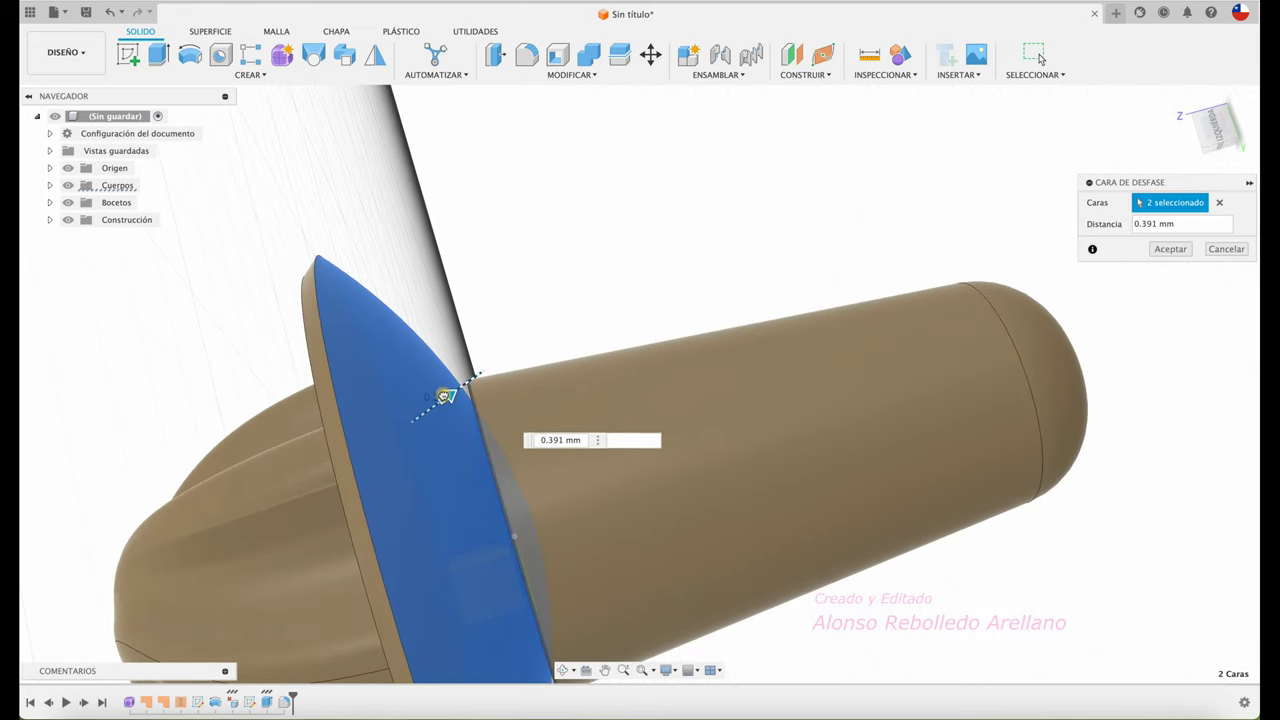
left_click_drag(445, 396, 459, 387)
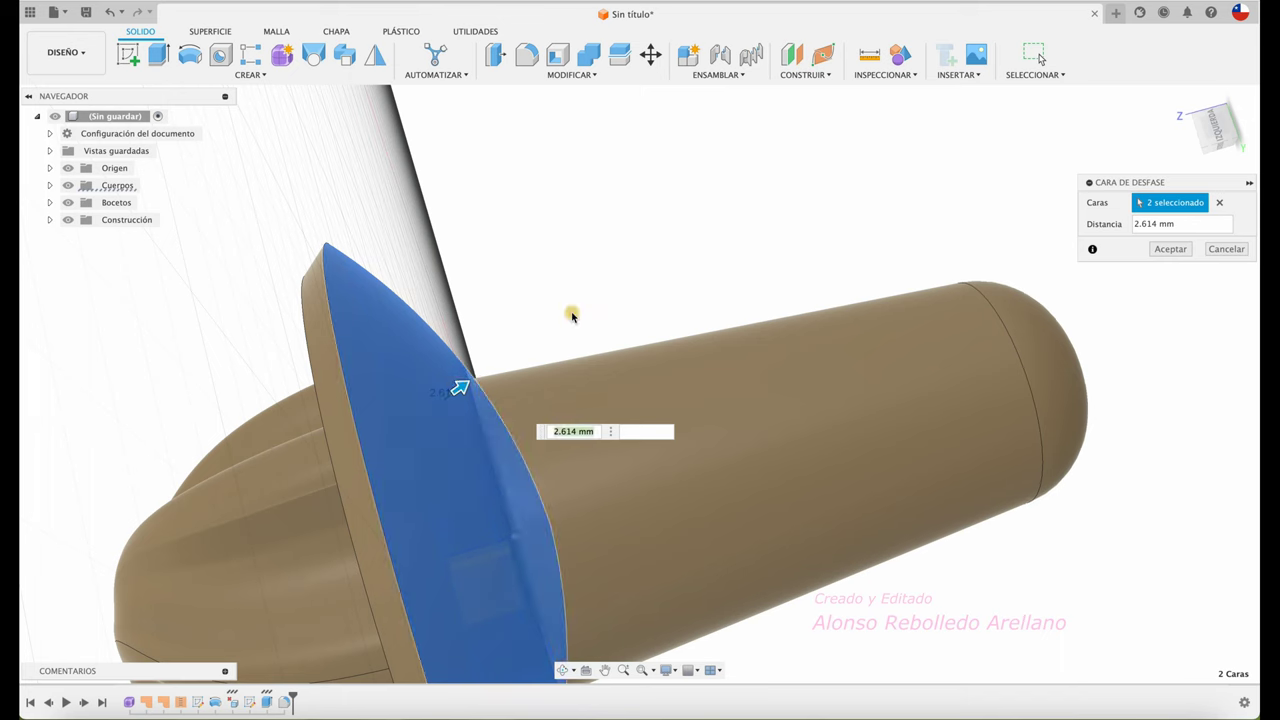
left_click(1227, 249)
- Push the shaft's base face 4.981 mm toward the dome with Offset Face
left_click(585, 77)
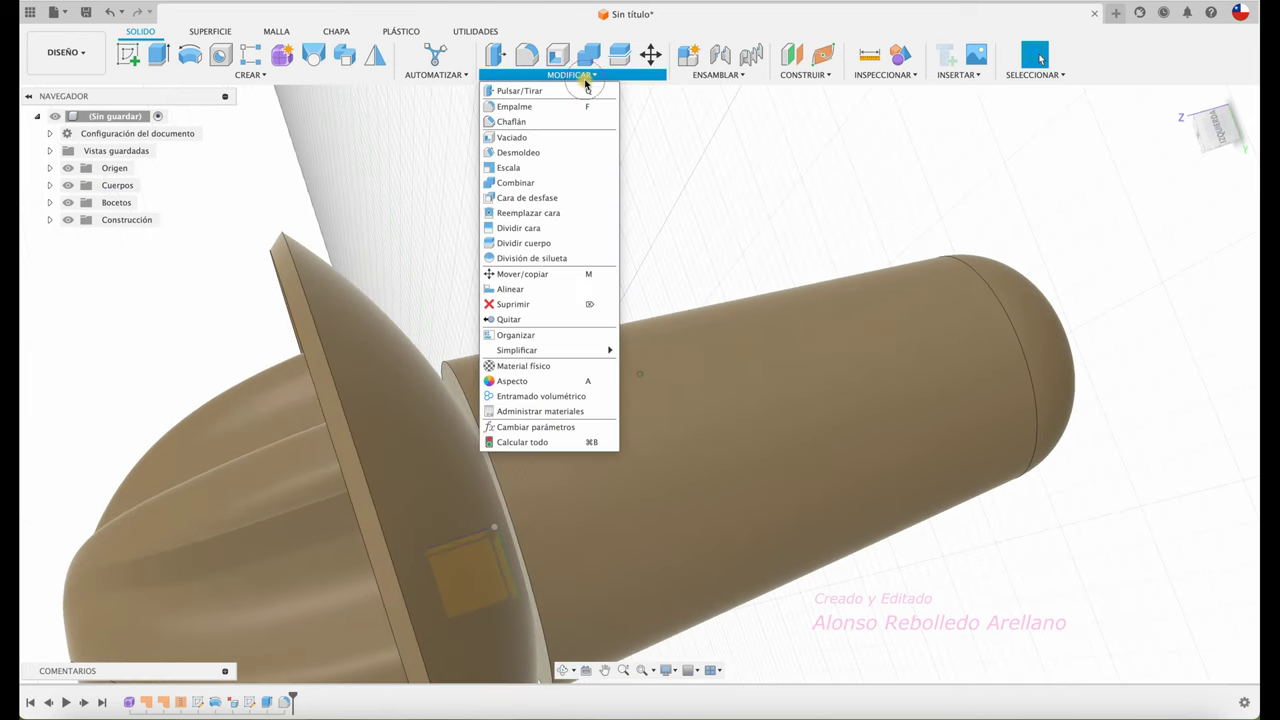
left_click(563, 198)
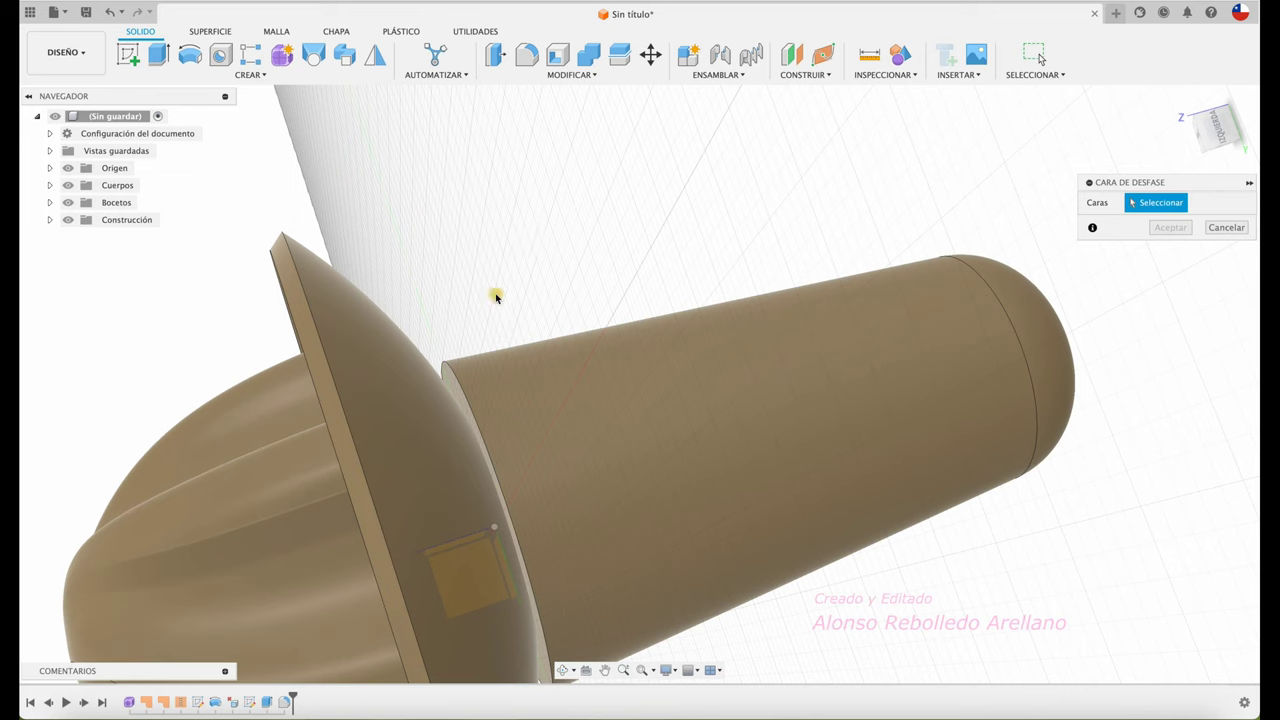
left_click(453, 379)
left_click_drag(438, 378, 405, 390)
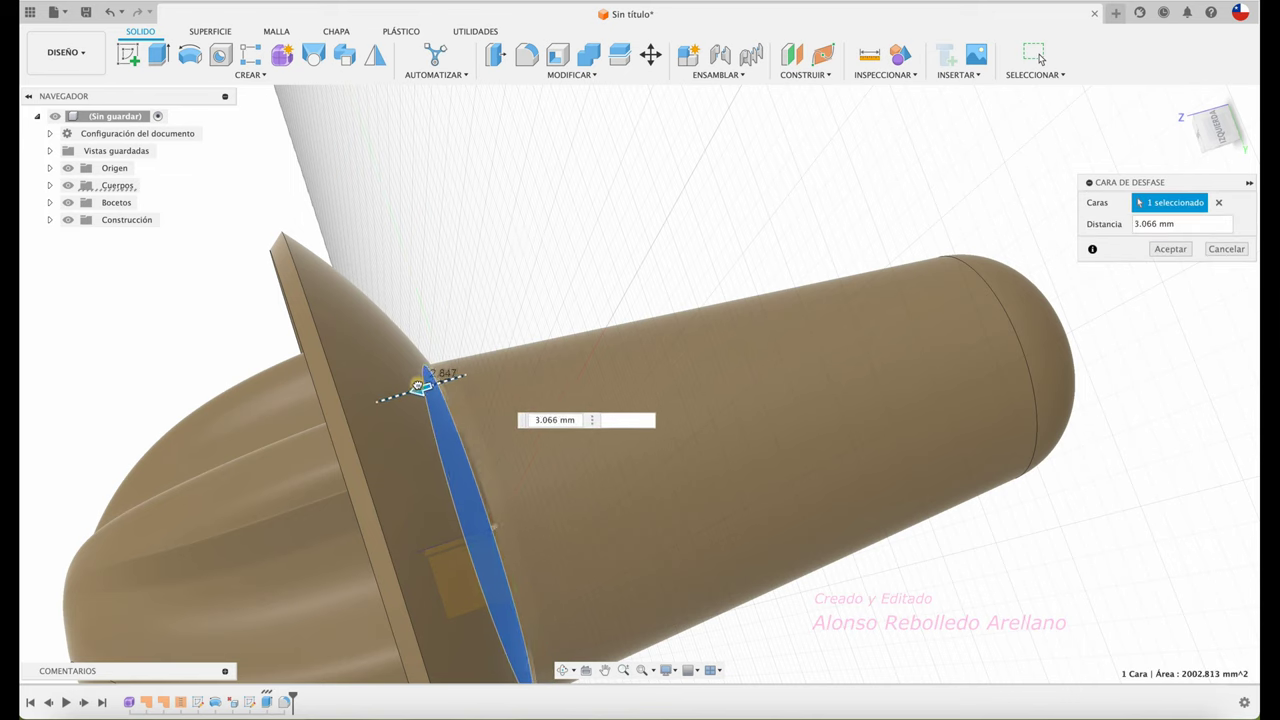
mouse_move(529, 263)
middle_mouse_down("shift")
mouse_move(686, 449)
mouse_move(980, 337)
mouse_move(1094, 243)
mouse_move(1180, 261)
middle_mouse_up("shift")
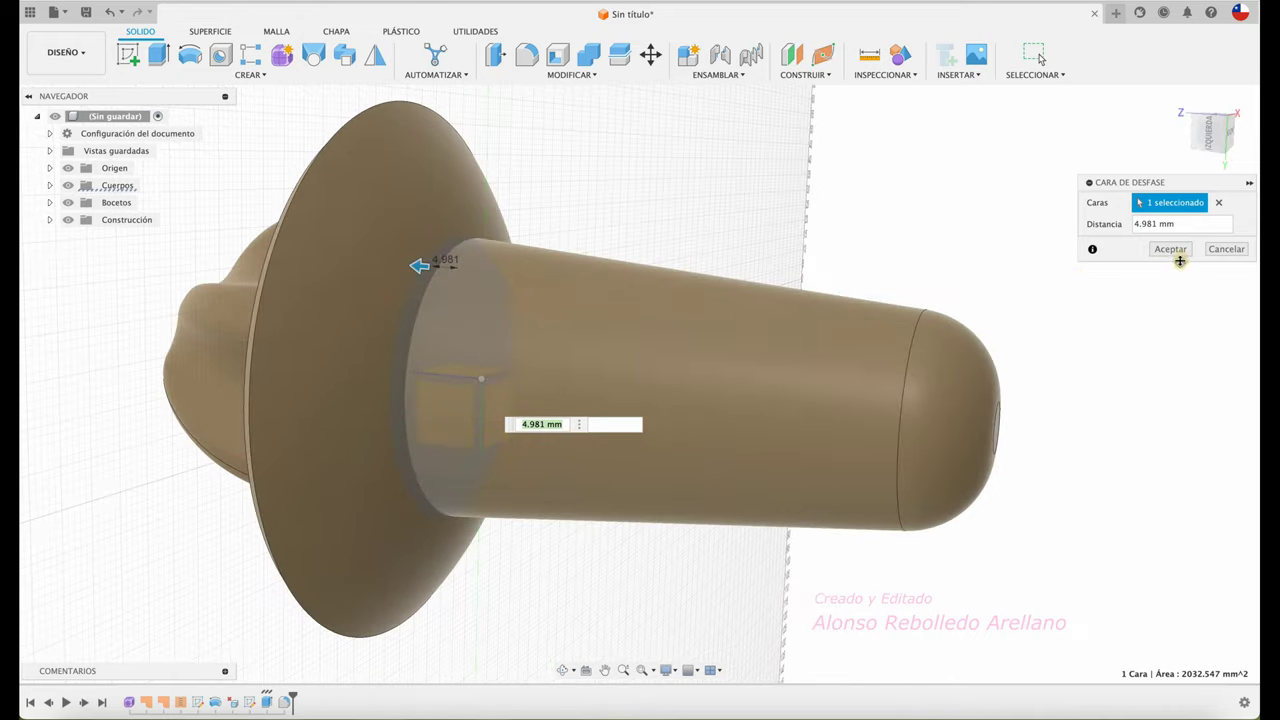
left_click(1180, 254)
mouse_move(911, 243)
middle_mouse_down("shift")
mouse_move(546, 271)
mouse_move(573, 175)
middle_mouse_up("shift")
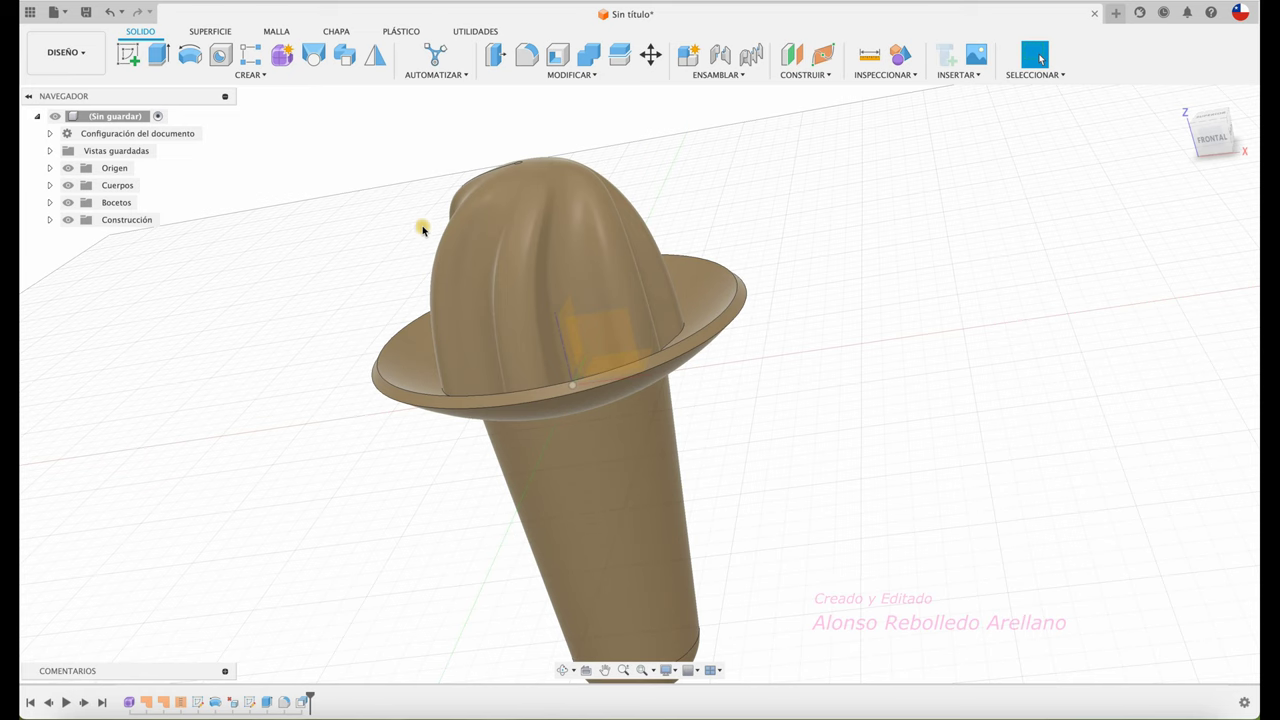
- Drop an unused fillet, stand the hat upright, and start a new sketch
left_click(525, 55)
mouse_move(608, 246)
middle_mouse_down("shift")
mouse_move(537, 329)
mouse_move(502, 345)
middle_mouse_up("shift")
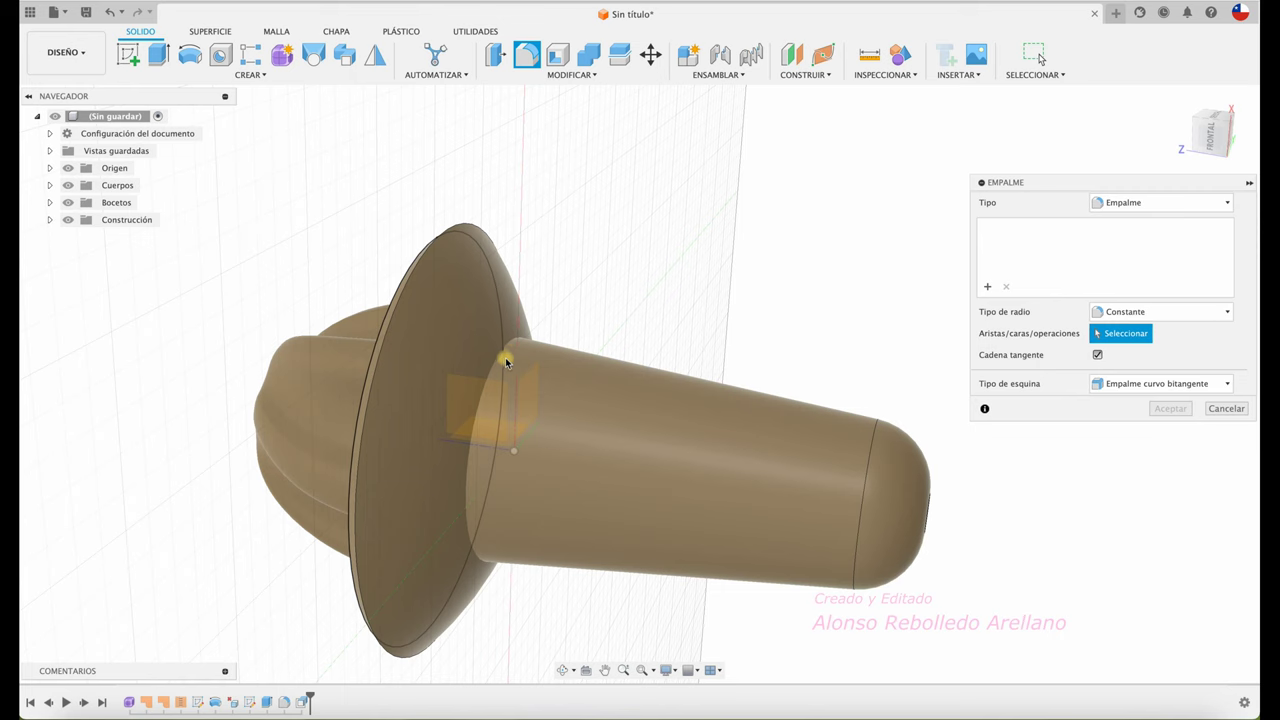
middle_click_drag(908, 480, 1225, 430, "shift")
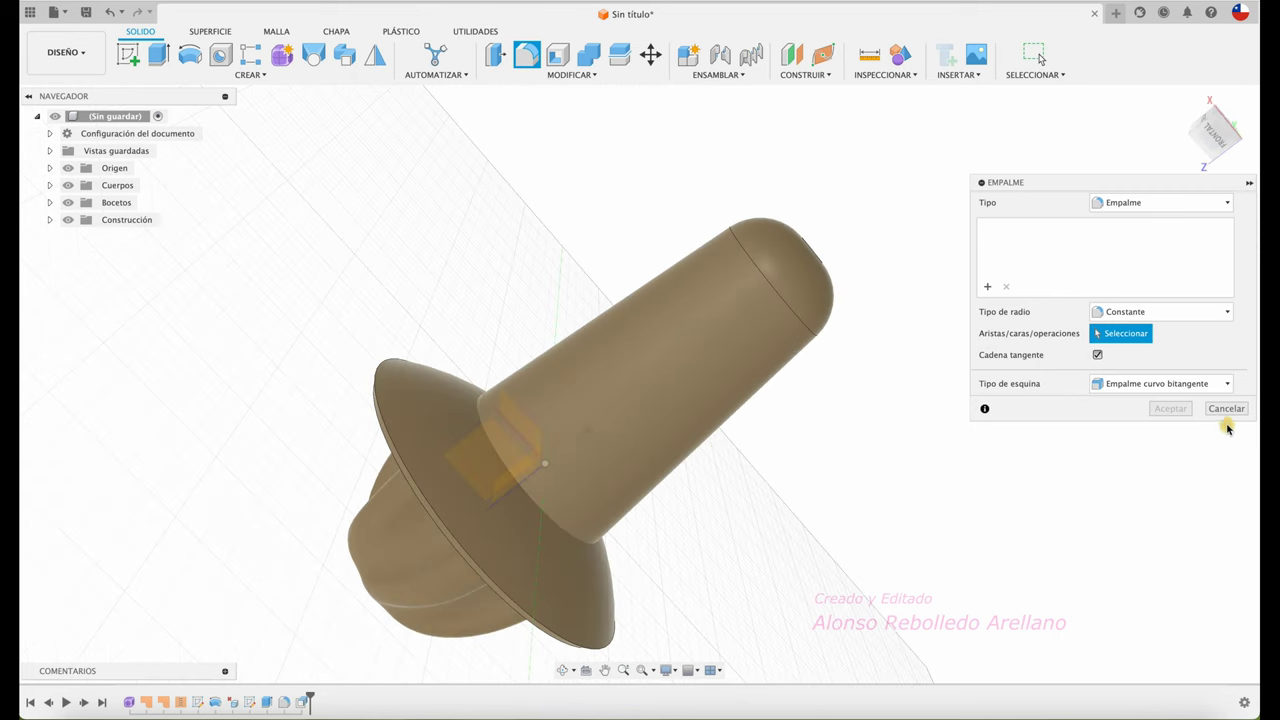
left_click(1227, 409)
mouse_move(900, 420)
middle_mouse_down("shift")
mouse_move(517, 246)
mouse_move(291, 246)
middle_mouse_up("shift")
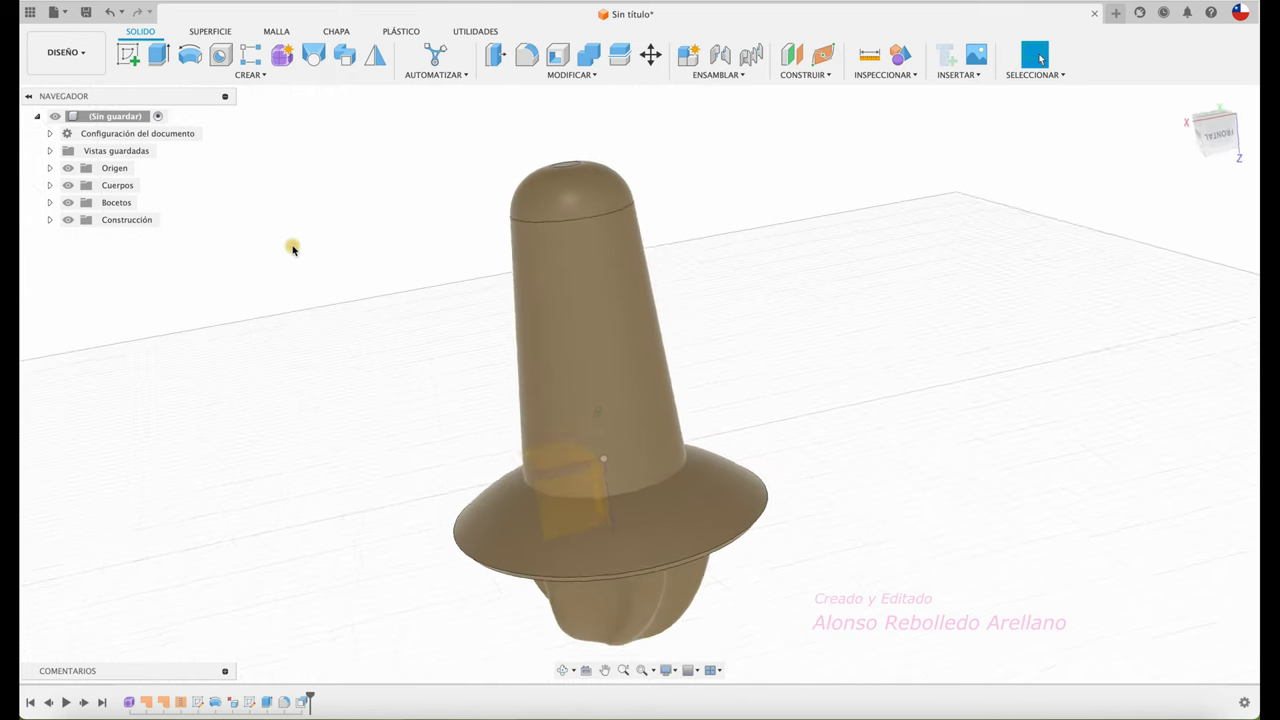
left_click(129, 57)
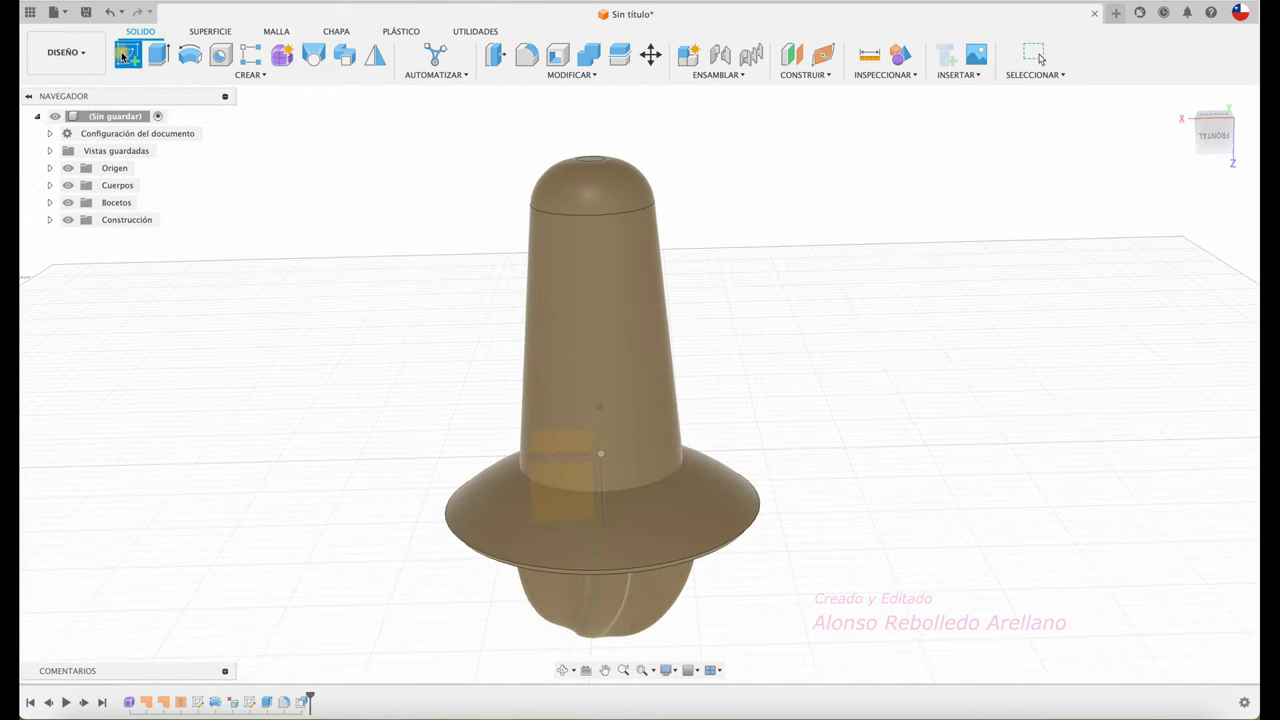
- On the front plane, draw a vertical center-to-center slot near the shaft tip and begin extruding it
left_click(549, 505)
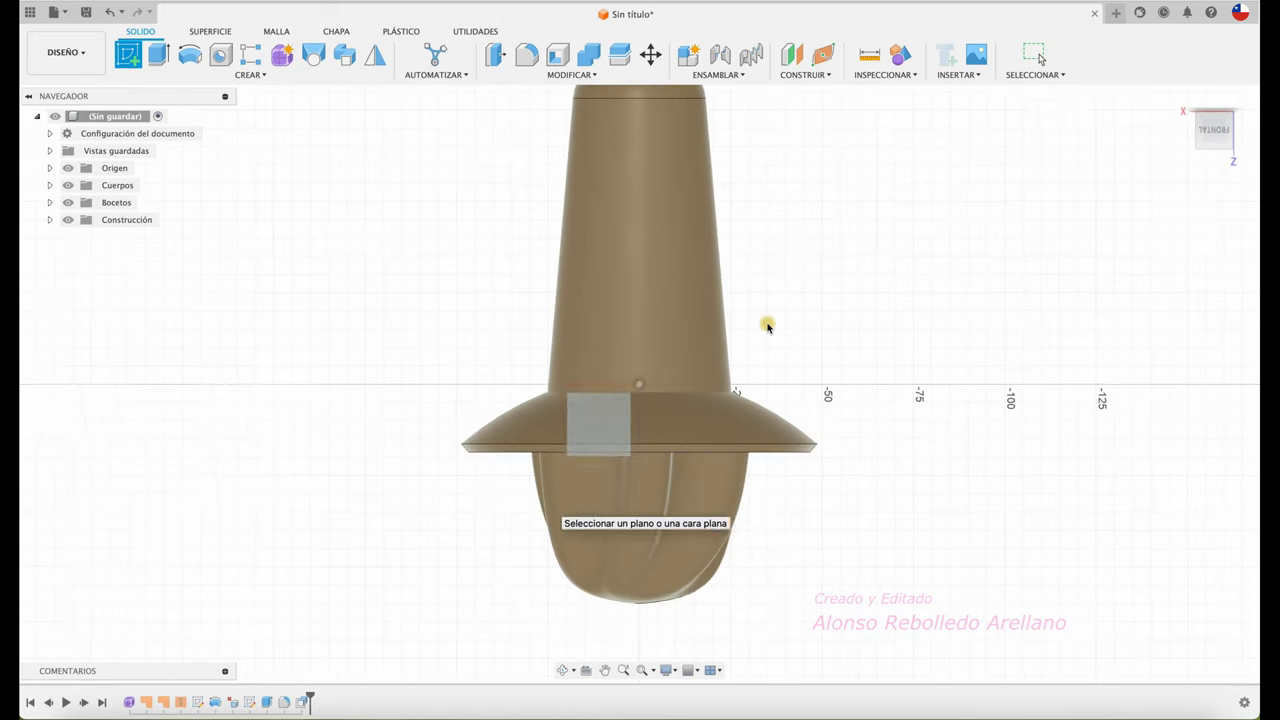
left_click(231, 75)
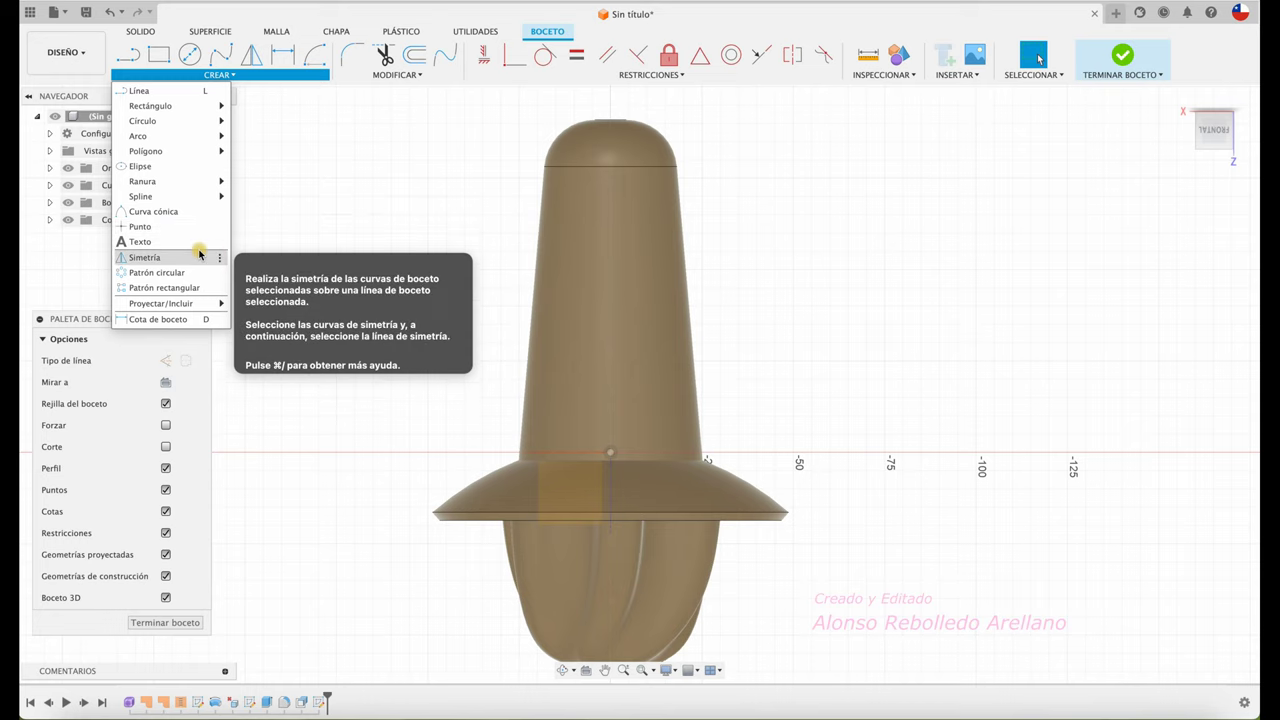
mouse_move(150, 181)
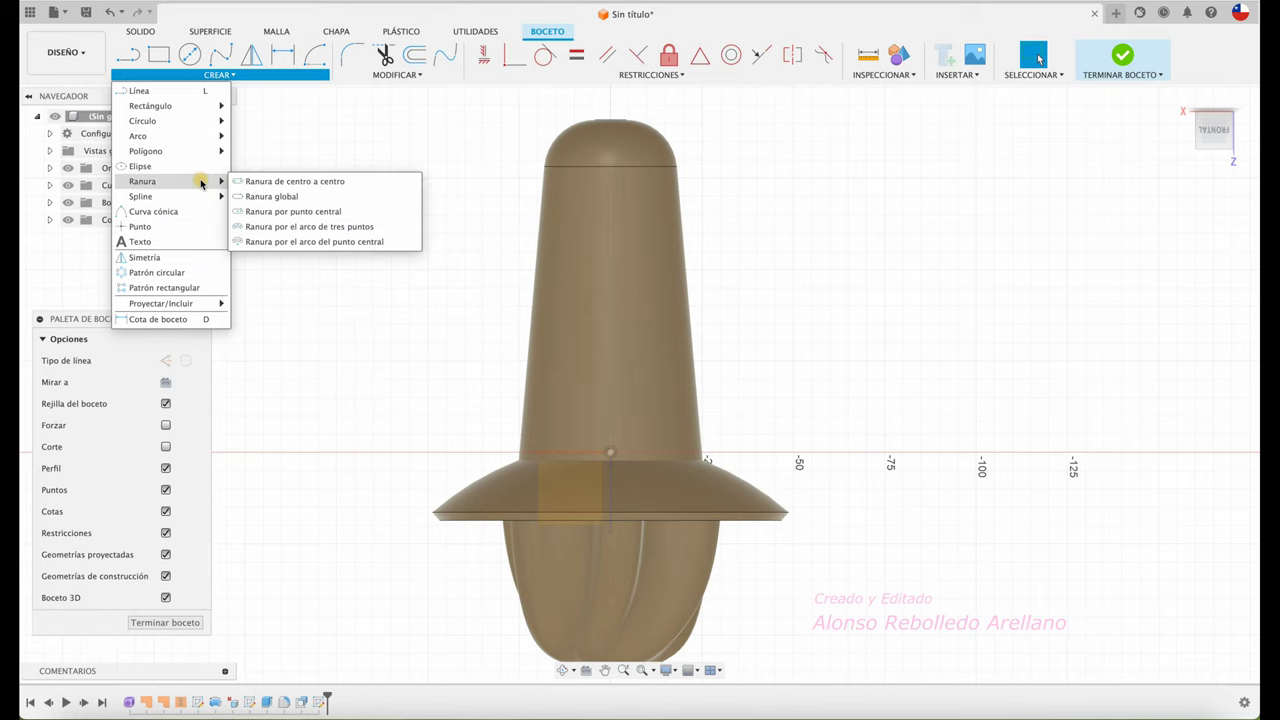
left_click(255, 181)
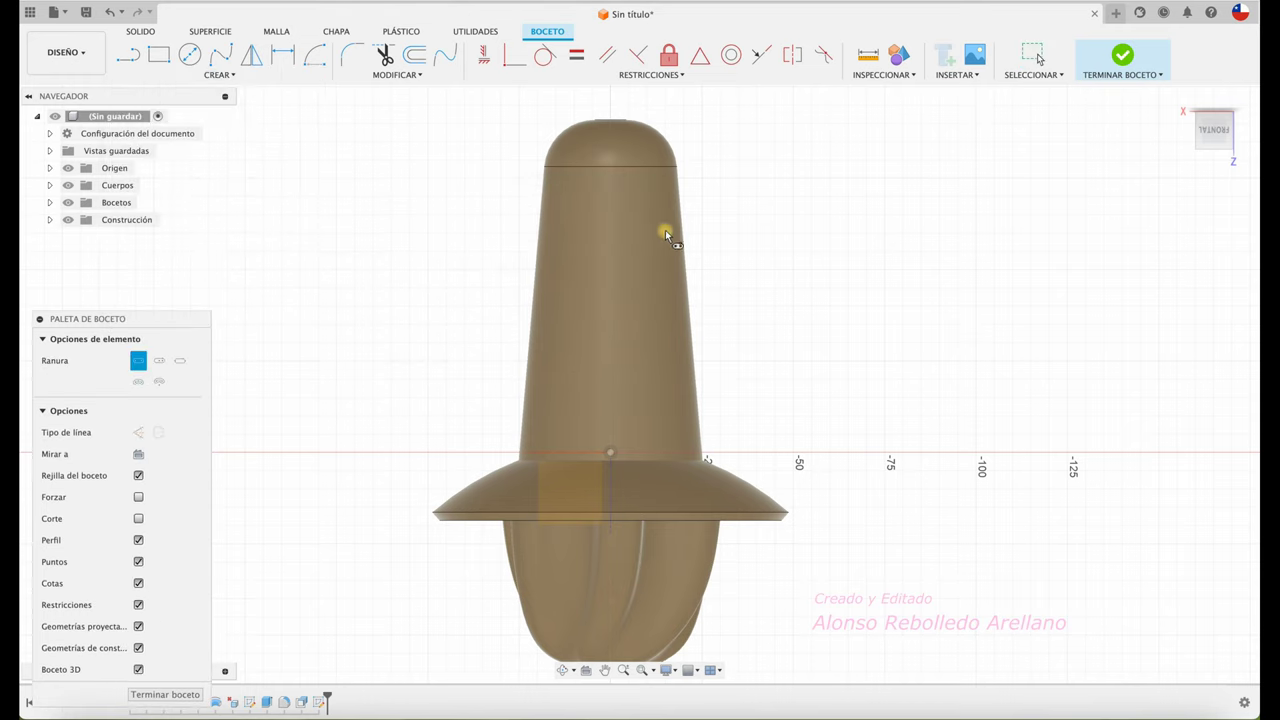
left_click(610, 165)
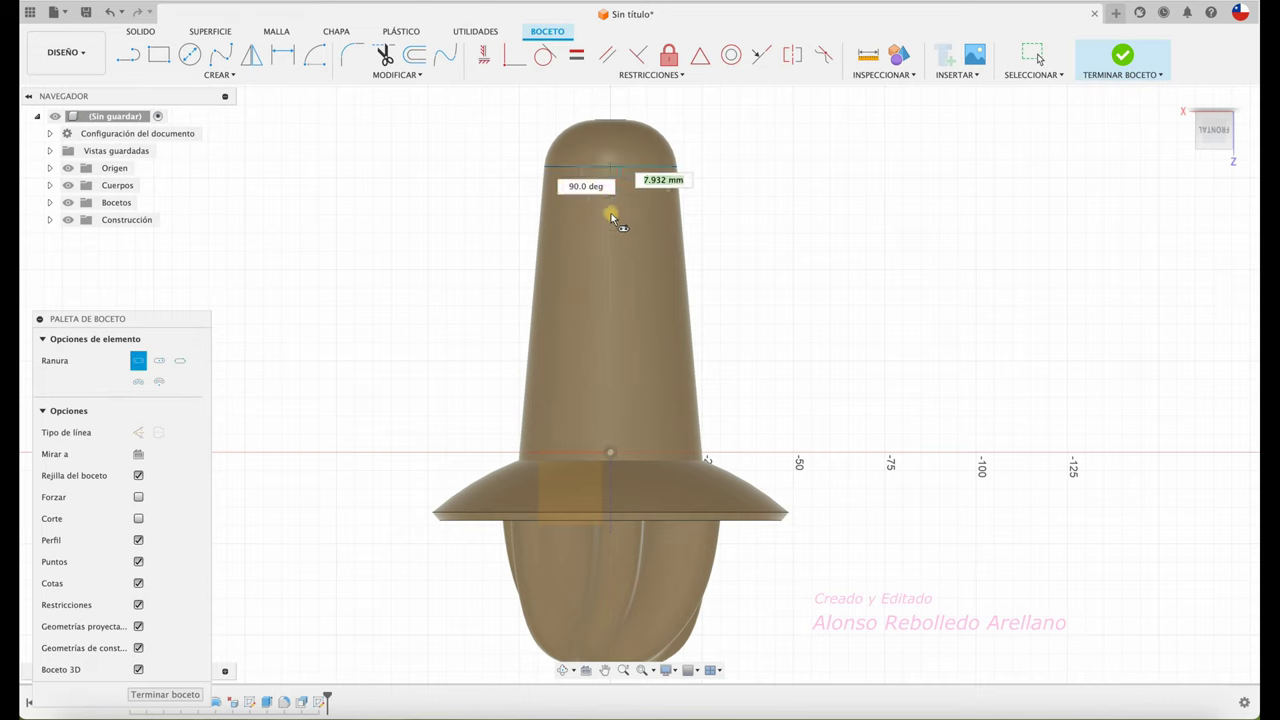
left_click(609, 231)
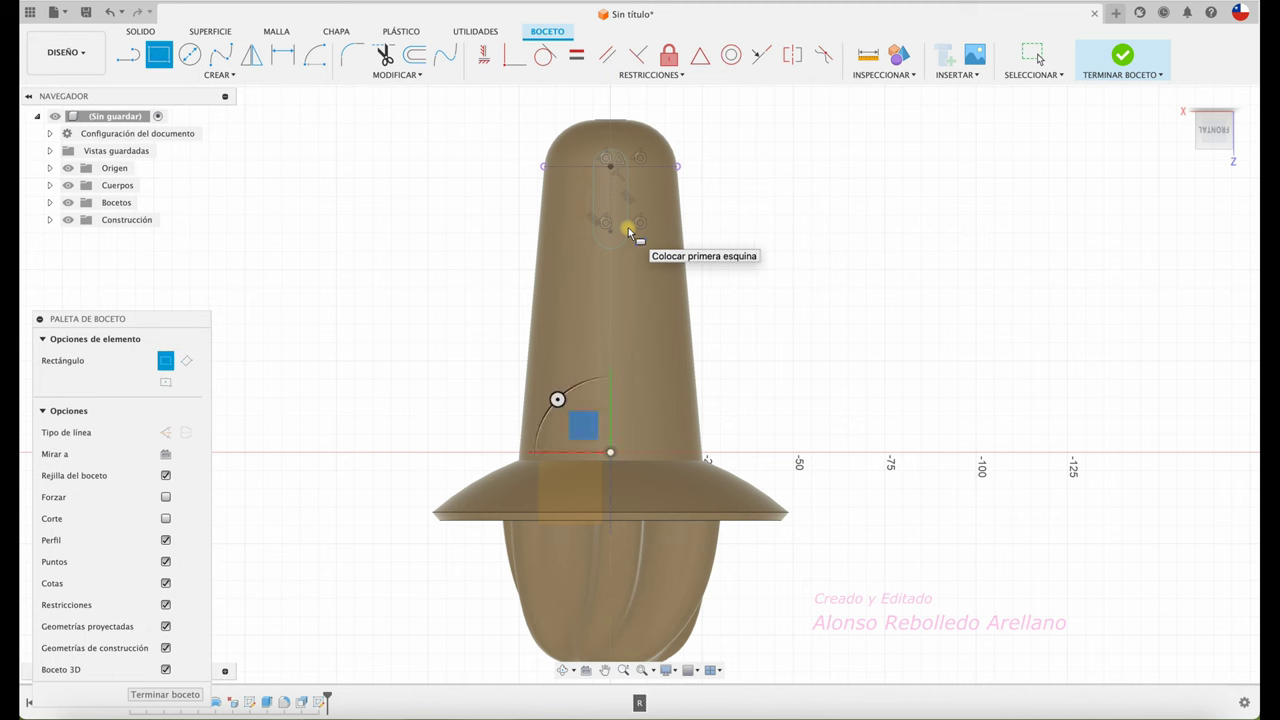
key("e")
left_click(591, 228)
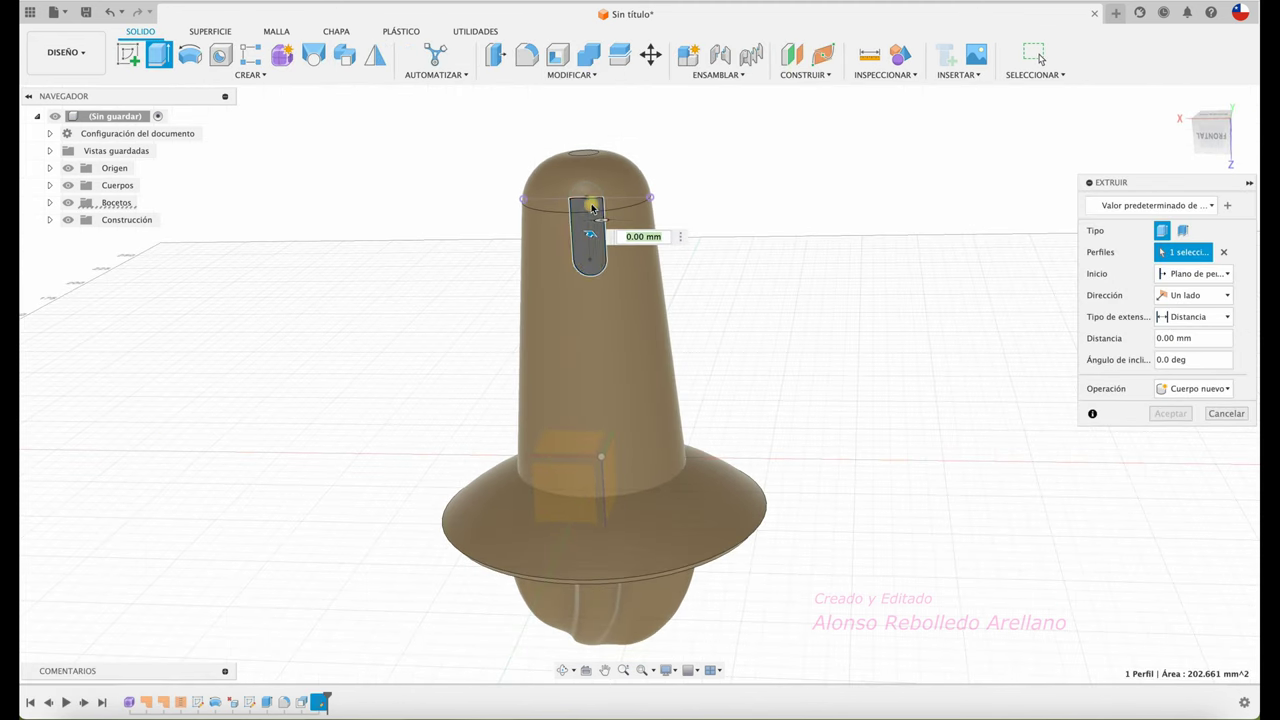
- Cut both slot profile regions symmetrically, 53.655 mm each way, through the shaft's rounded end
left_click(591, 199)
middle_click_drag(591, 200, 620, 231, "shift")
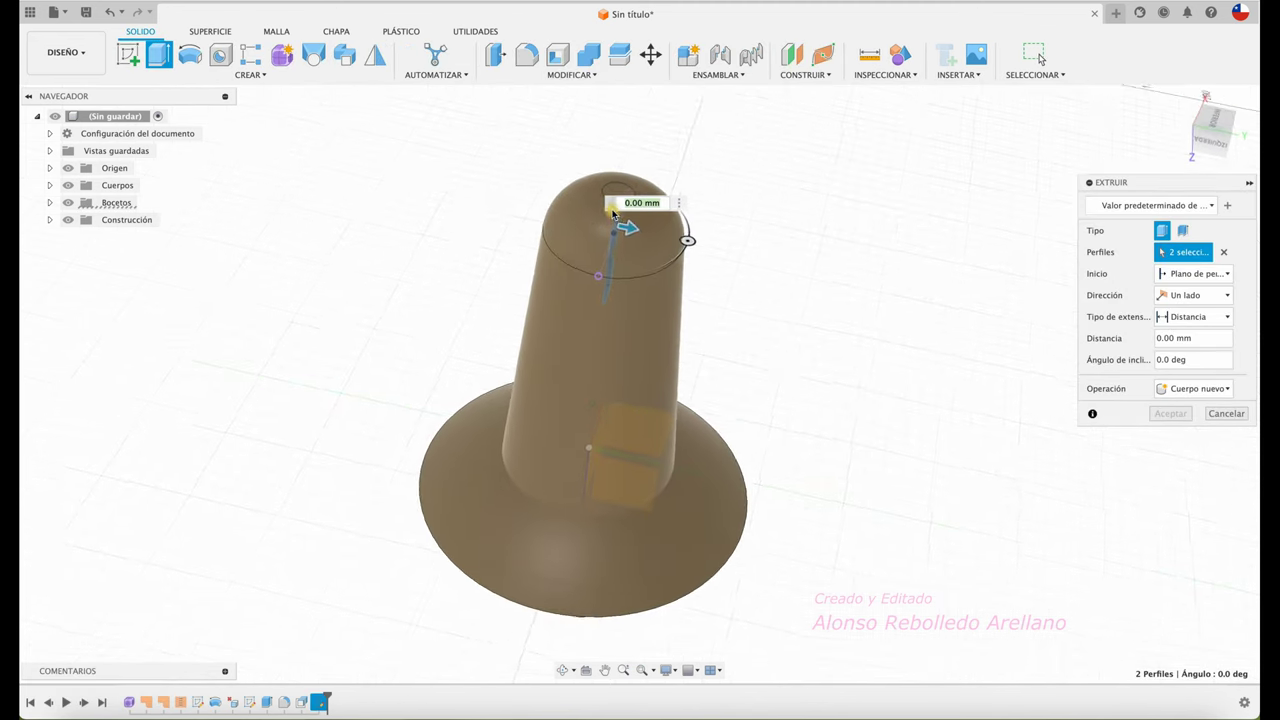
left_click_drag(642, 236, 821, 322)
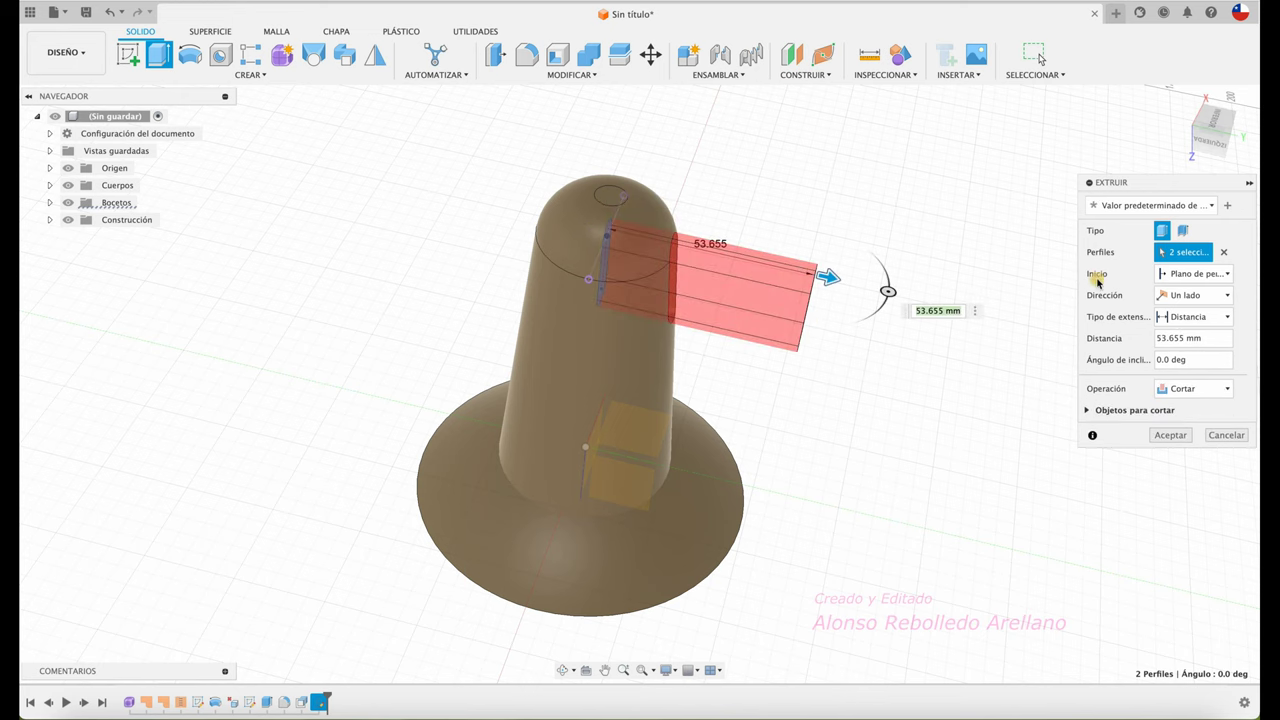
left_click(1200, 295)
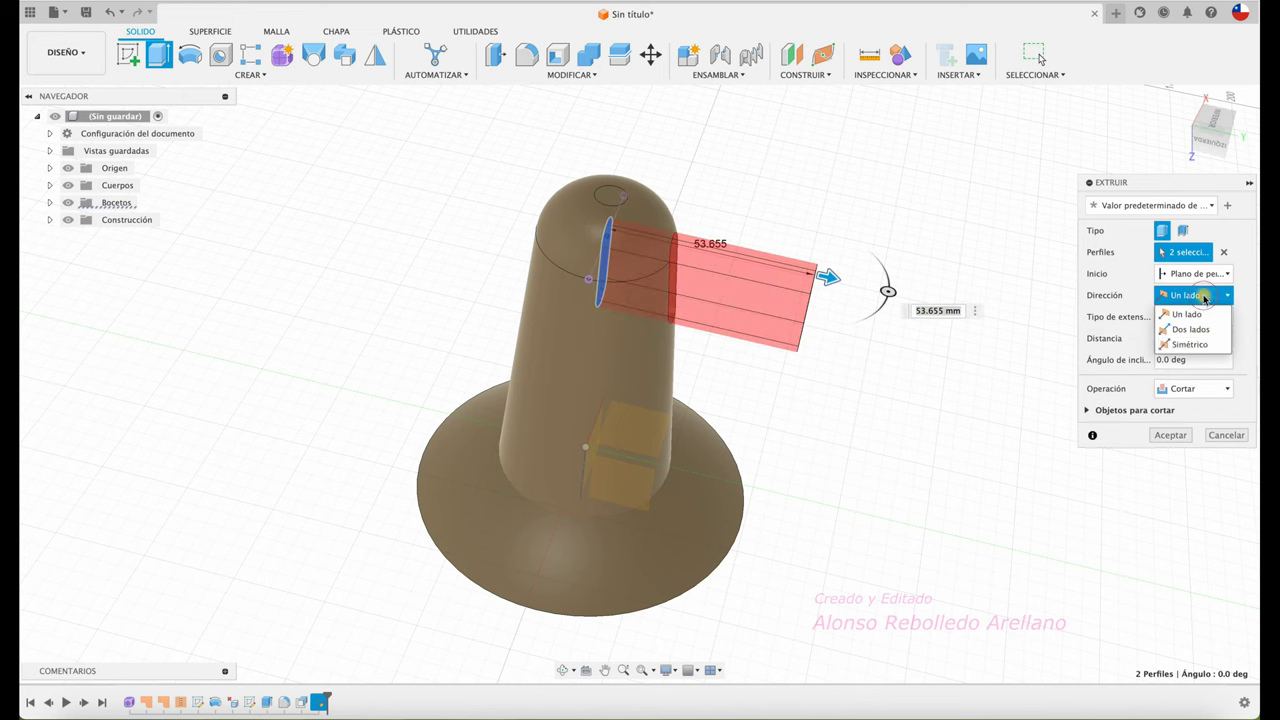
left_click(1183, 339)
mouse_move(818, 301)
middle_mouse_down("shift")
mouse_move(820, 271)
mouse_move(777, 249)
middle_mouse_up("shift")
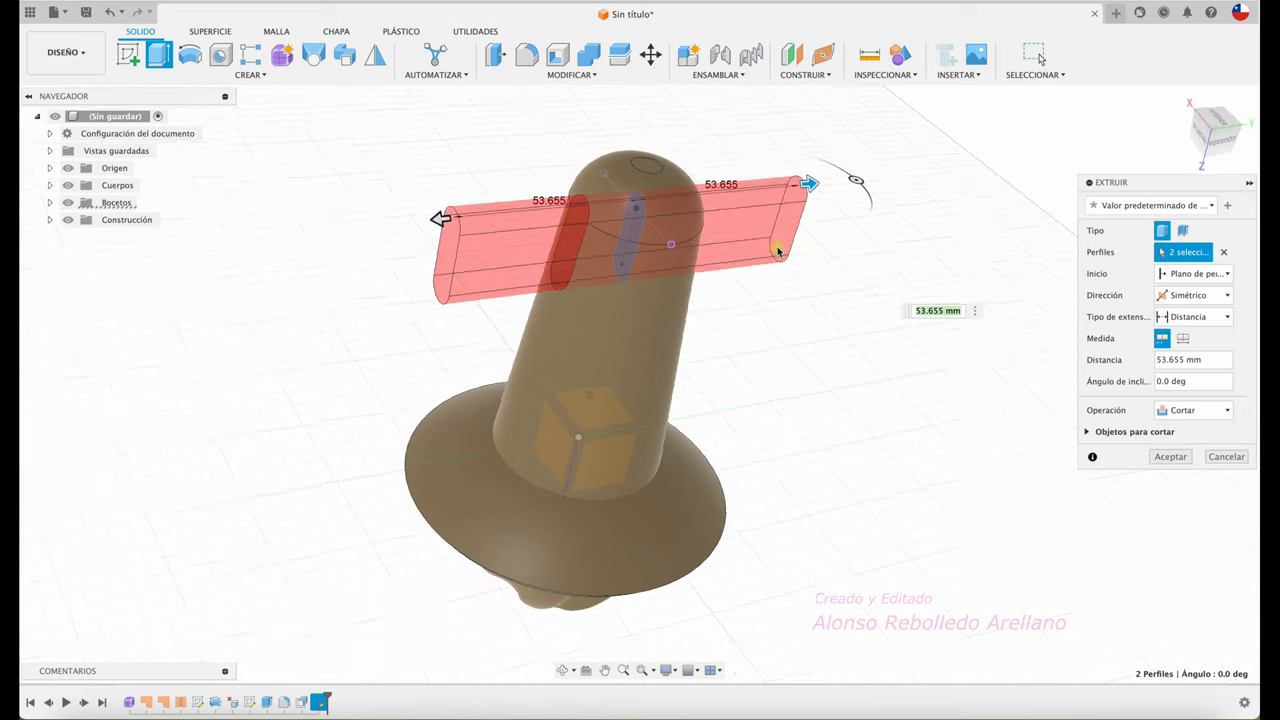
left_click(1172, 458)
middle_click_drag(791, 294, 608, 70, "shift")
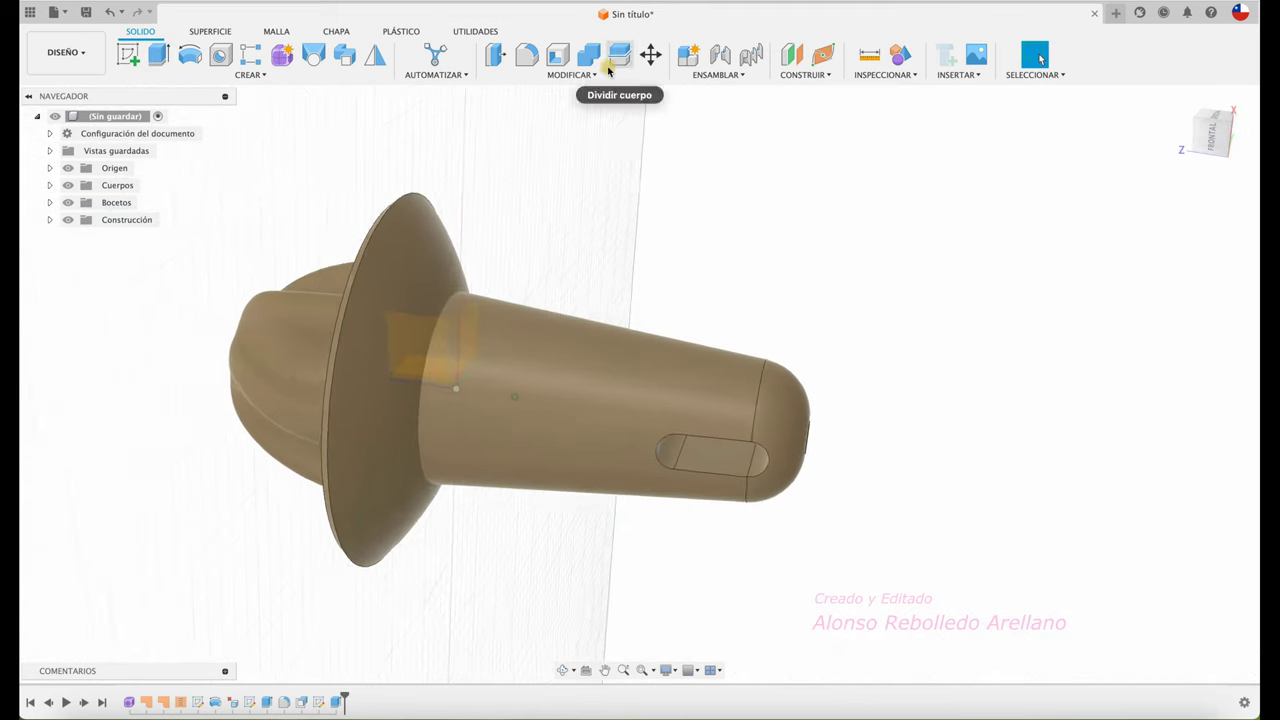
left_click(527, 54)
- Round the slot's eight edges with a 2 mm fillet
left_click(668, 417)
mouse_move(668, 417)
middle_mouse_down("shift")
mouse_move(640, 429)
mouse_move(688, 367)
middle_mouse_up("shift")
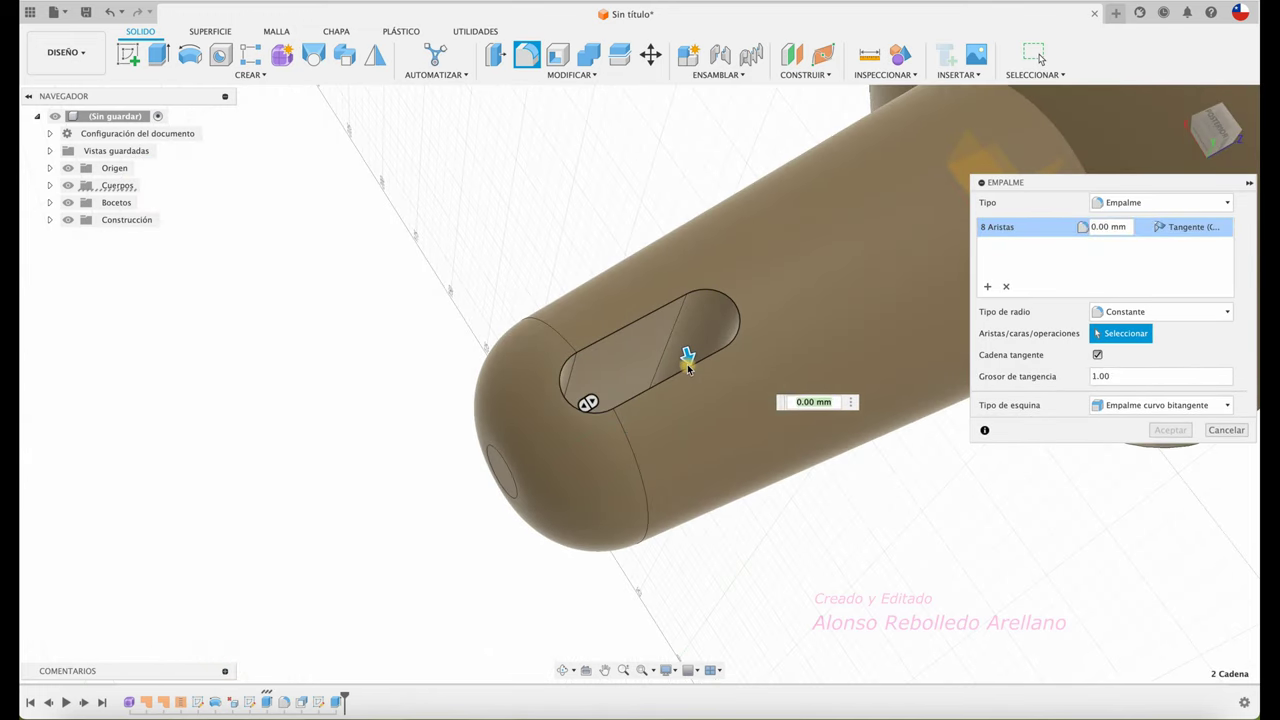
type("5")
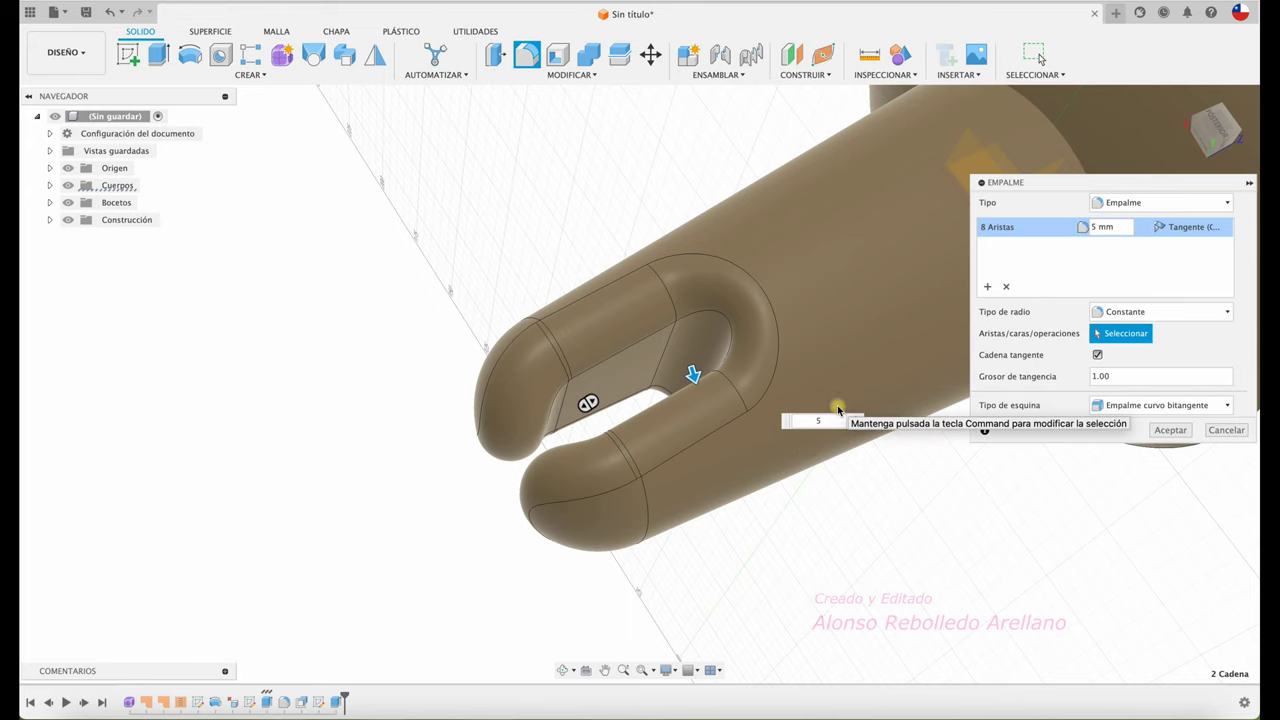
type("2")
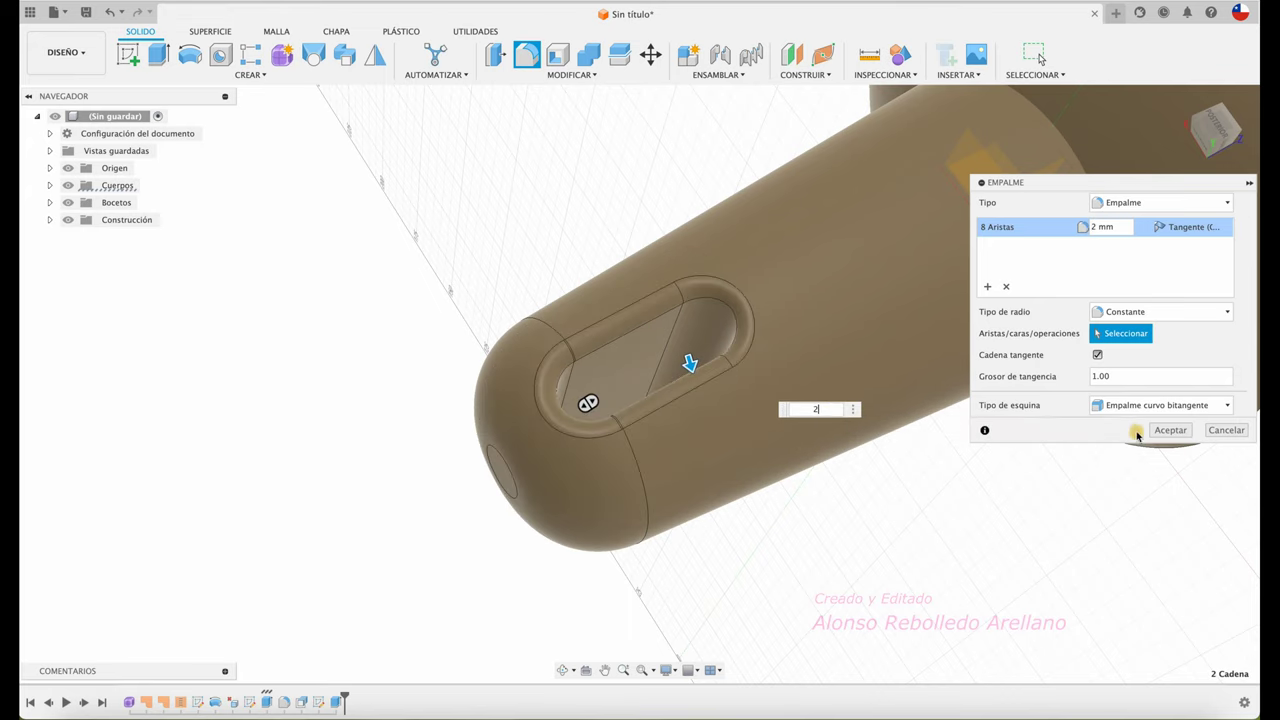
left_click(1163, 430)
mouse_move(729, 463)
middle_mouse_down("shift")
mouse_move(694, 329)
mouse_move(820, 274)
mouse_move(1067, 212)
middle_mouse_up("shift")
scroll(969, 206, "up", 5)
- Fillet the brim's top edge with a 2 mm radius
scroll(969, 206, "up", 3)
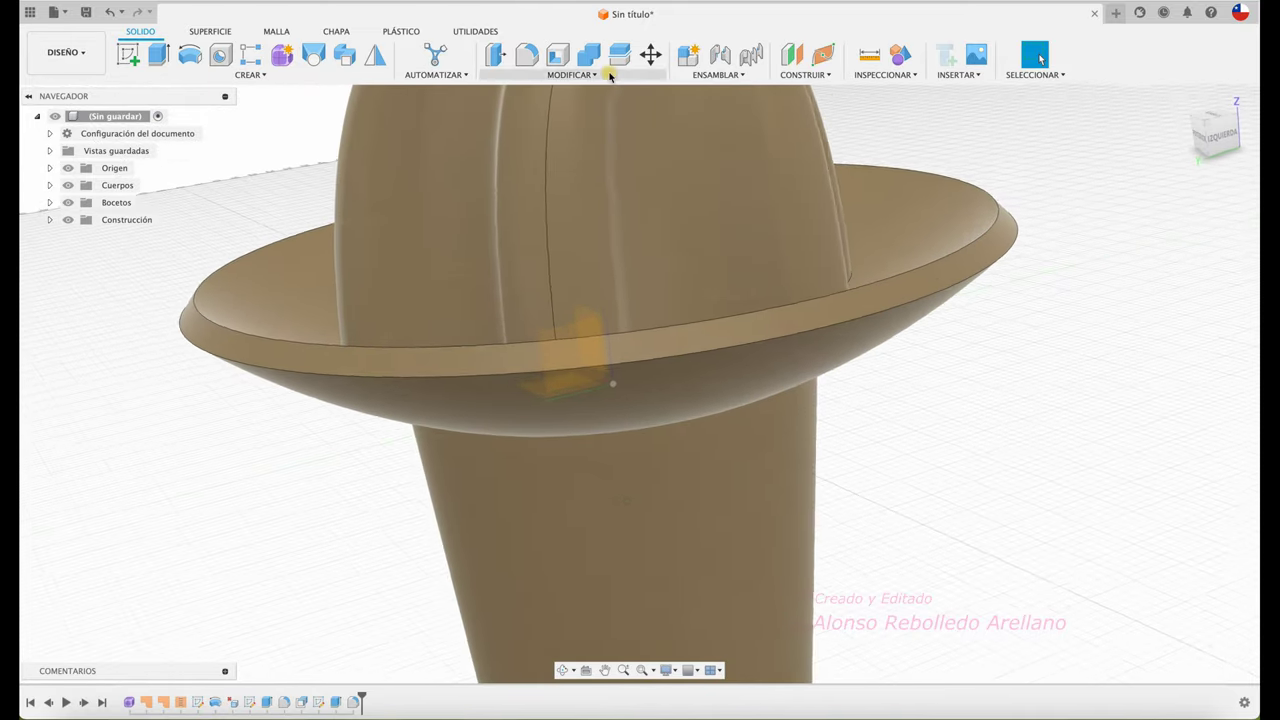
left_click(527, 54)
left_click(953, 263)
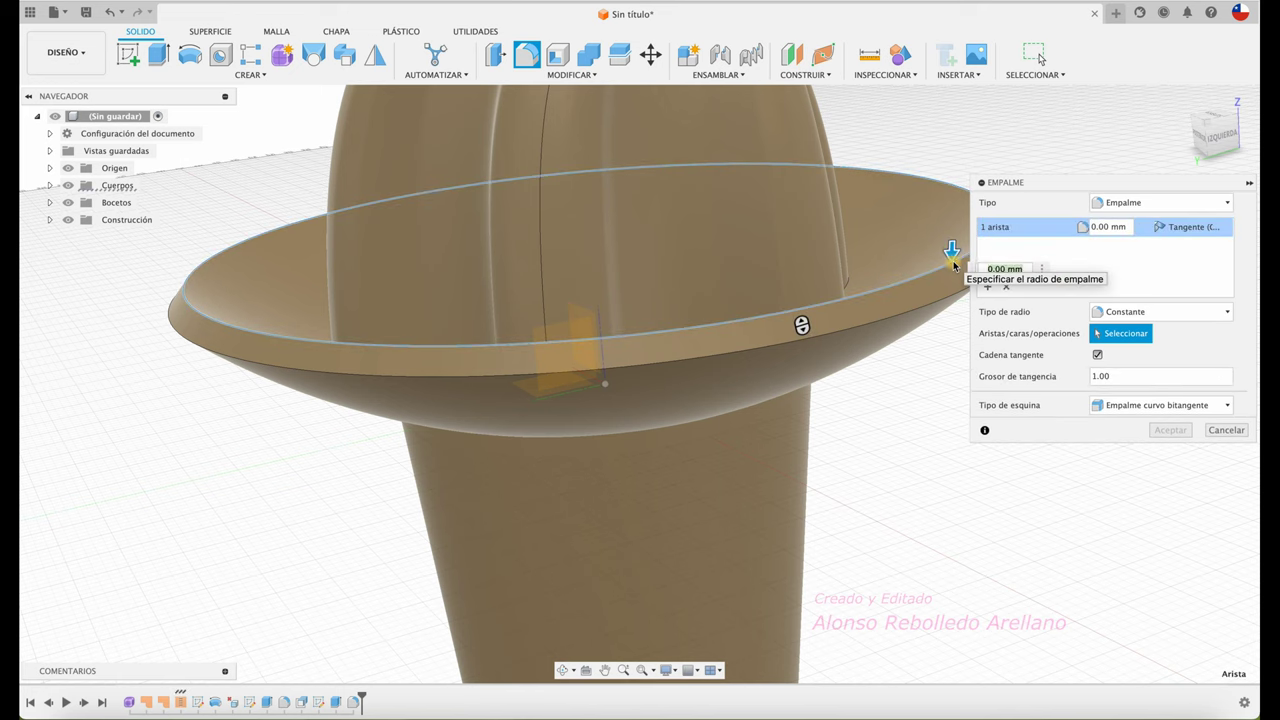
type("2")
key("Return")
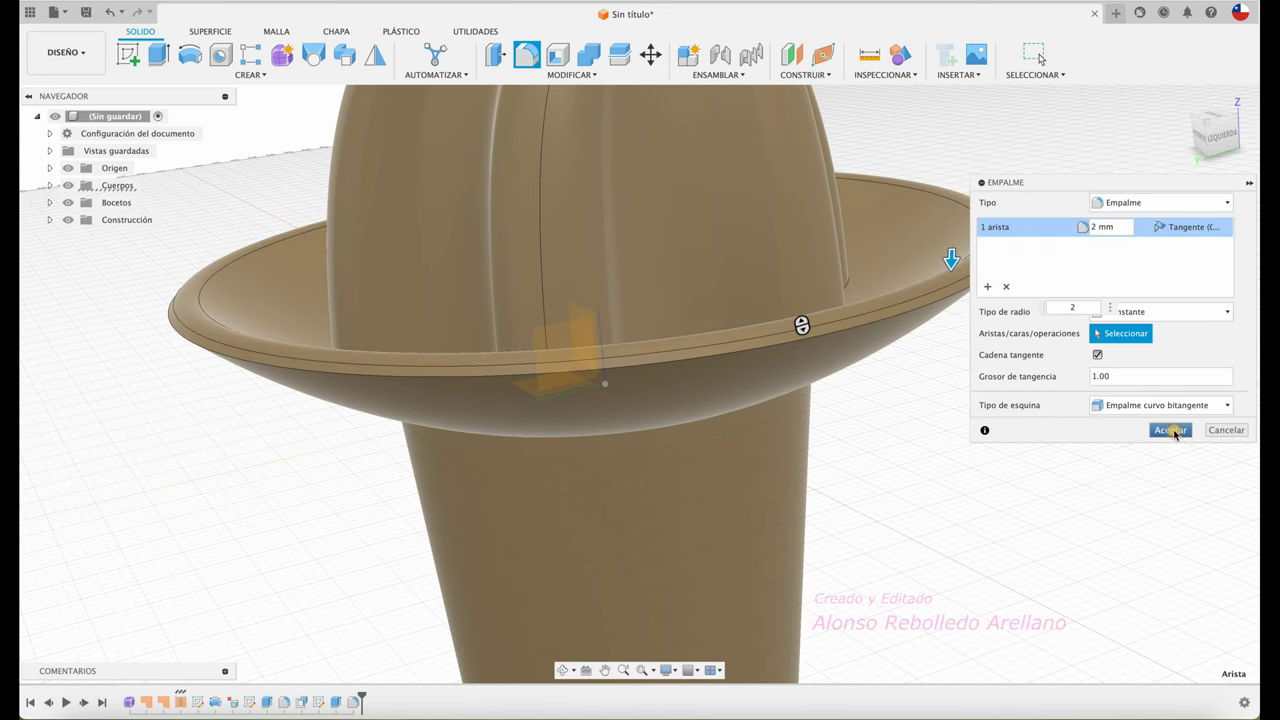
left_click(1171, 430)
middle_click_drag(1074, 343, 767, 189, "shift")
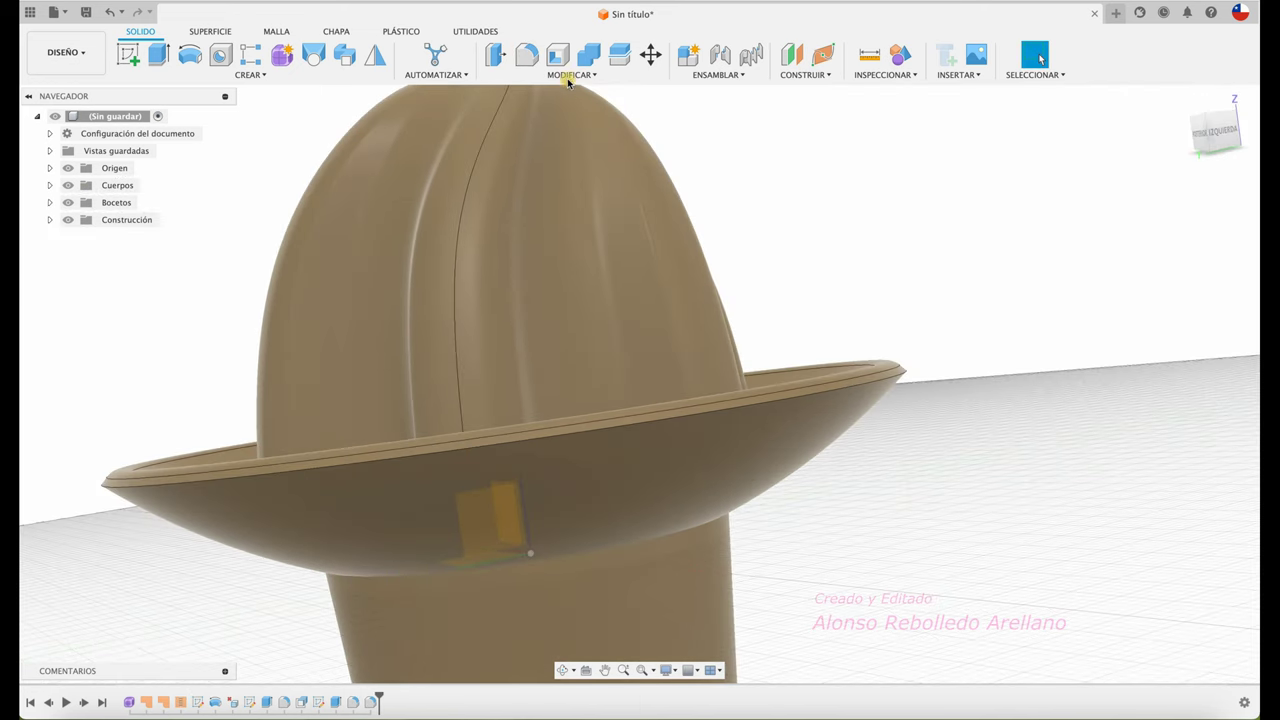
- Round the brim's outer edge with a 1 mm fillet after discarding an underside-face attempt
left_click(528, 55)
left_click(852, 395)
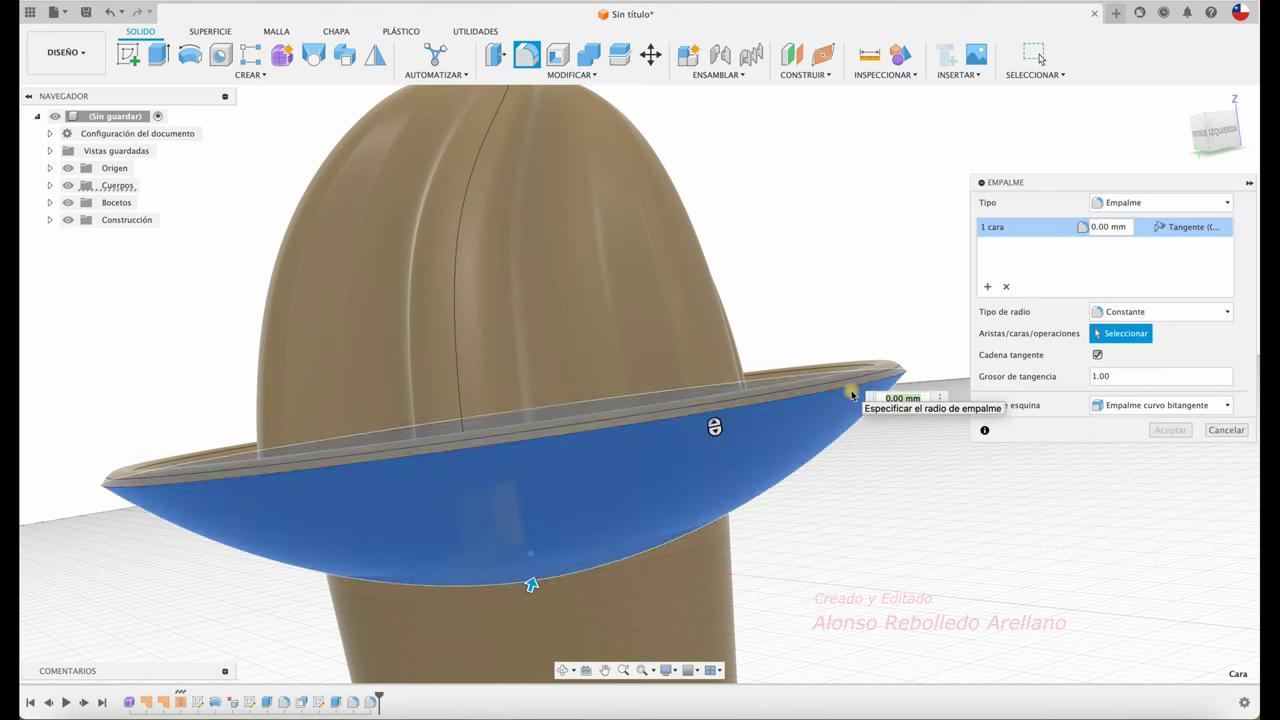
left_click(1229, 430)
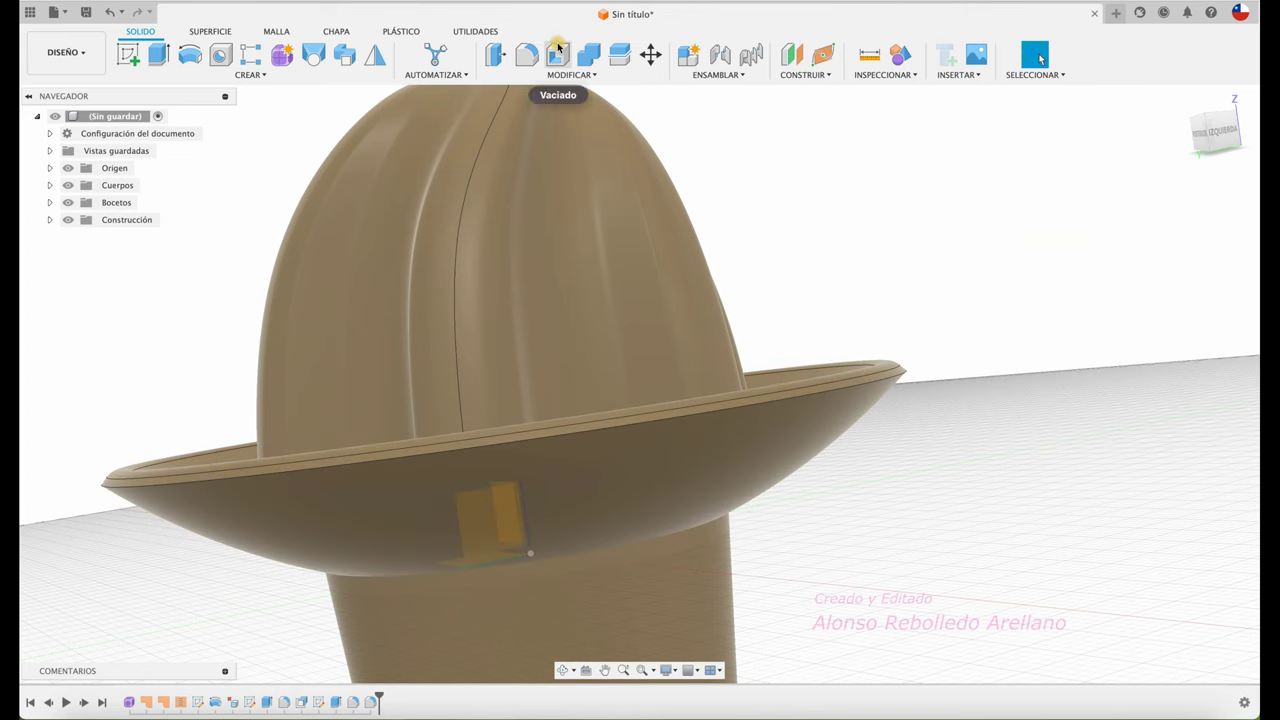
left_click(523, 53)
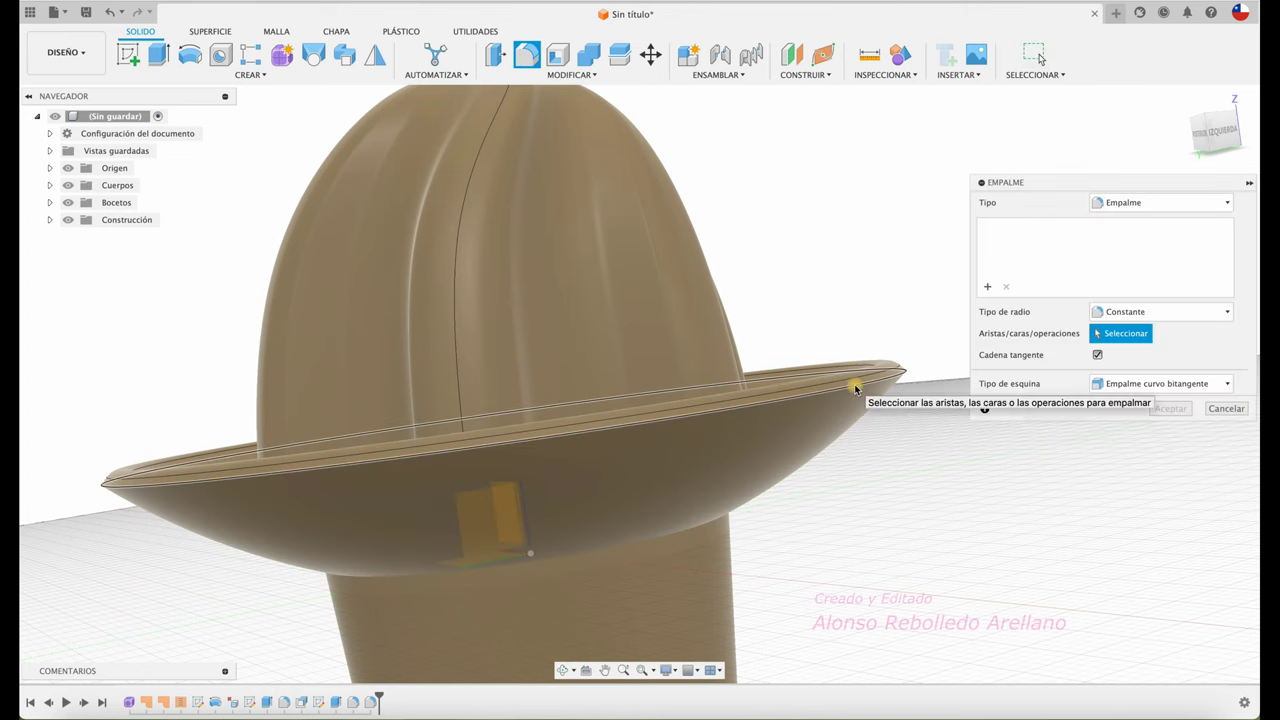
left_click(855, 389)
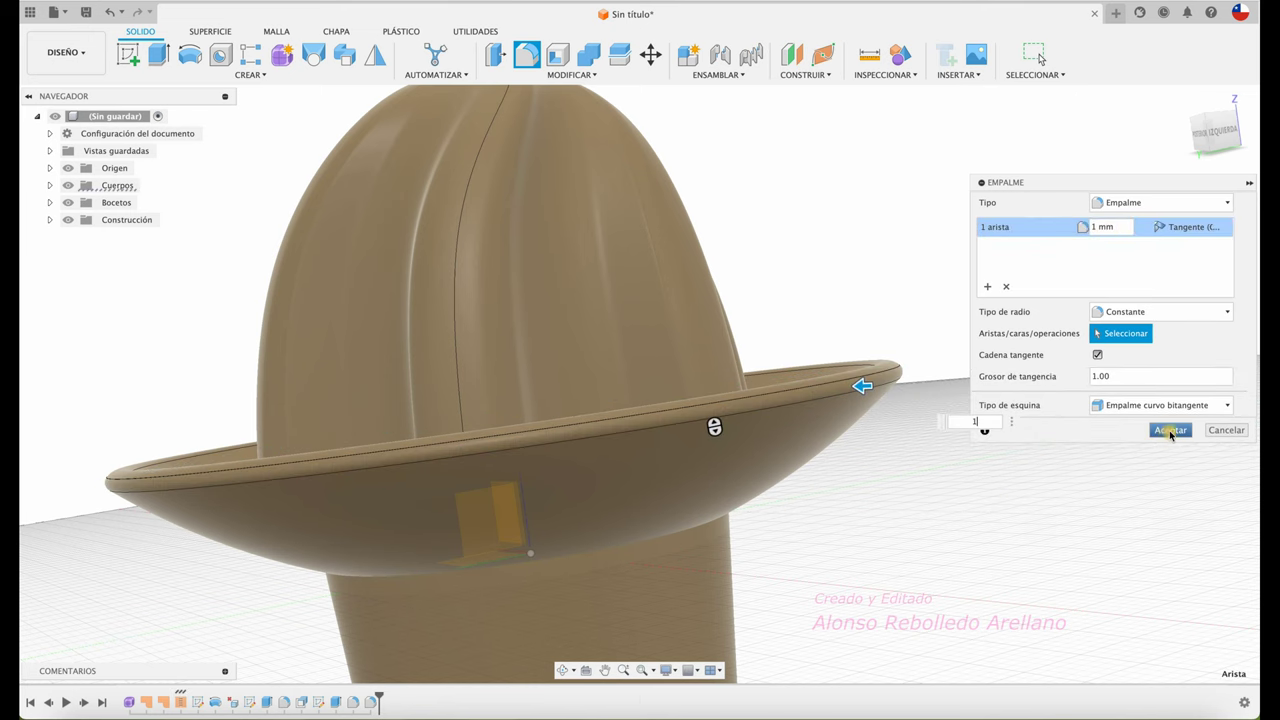
left_click(1171, 431)
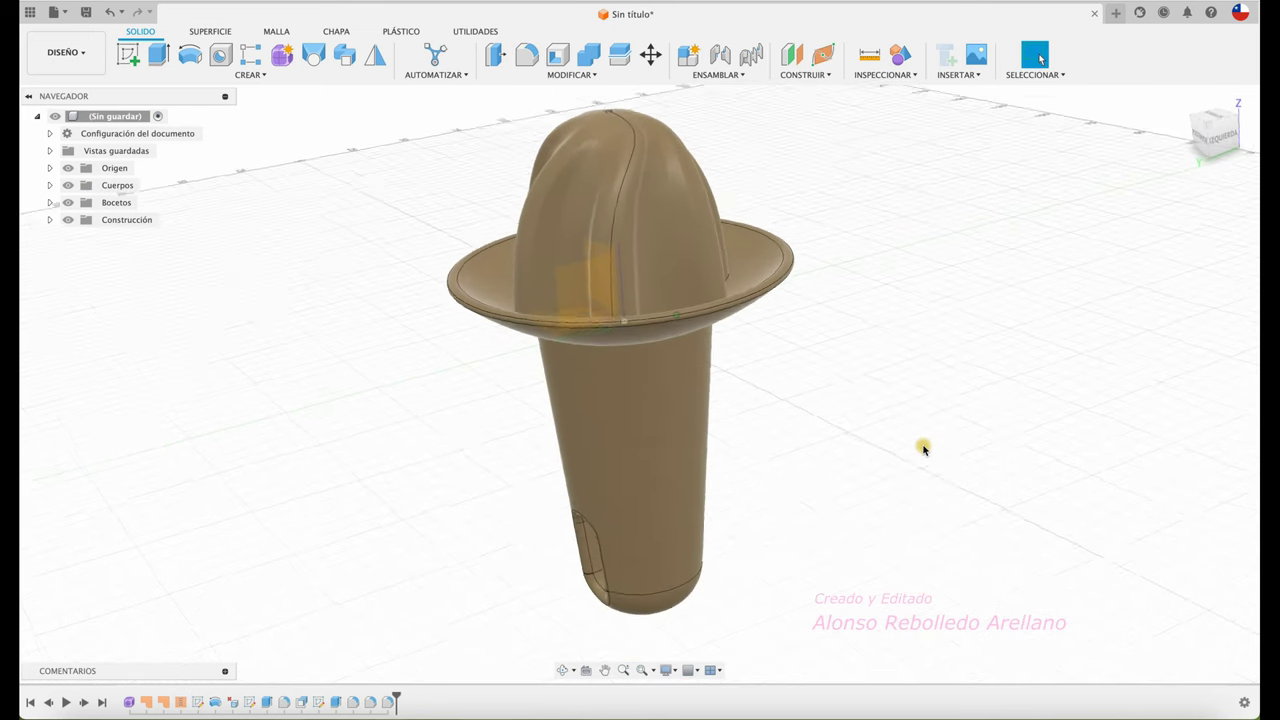
scroll(831, 383, "up", 3)
scroll(594, 303, "up", 5)
scroll(489, 363, "up", 3)
scroll(714, 266, "down", 3)
scroll(714, 266, "down", 4)
scroll(714, 266, "down", 2)
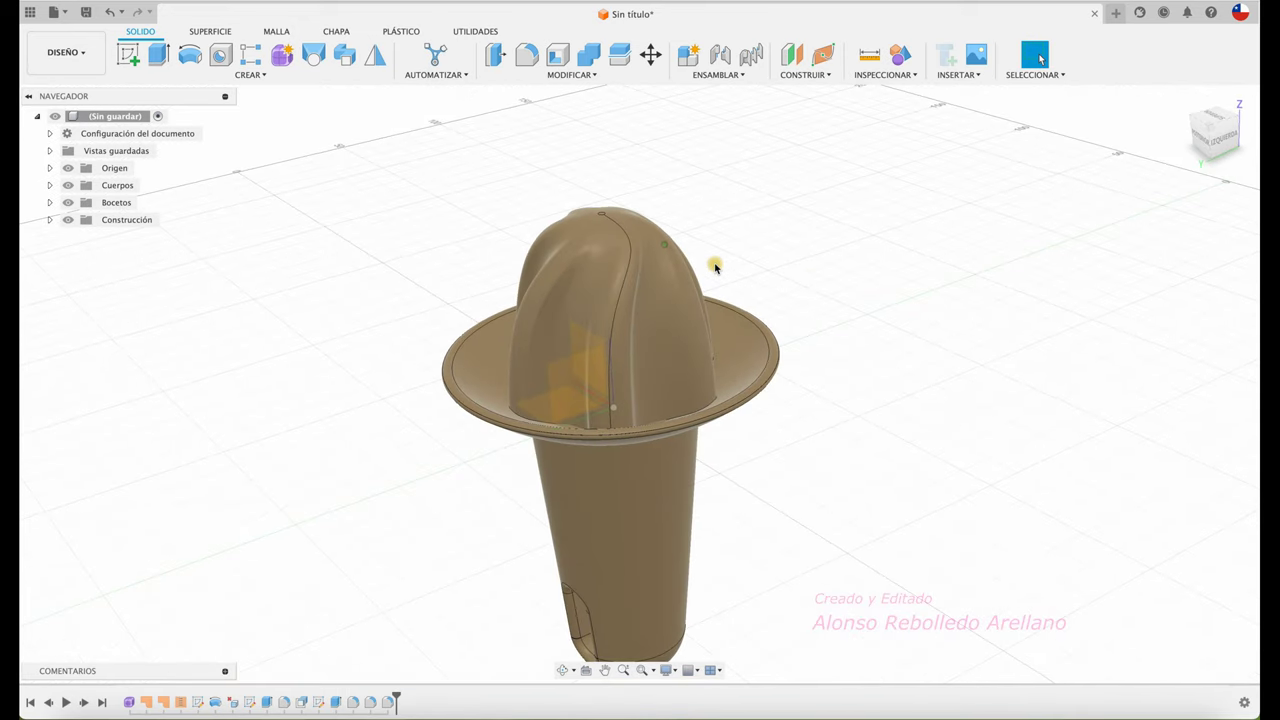
mouse_move(714, 266)
middle_mouse_down("shift")
mouse_move(651, 329)
mouse_move(602, 205)
middle_mouse_up("shift")
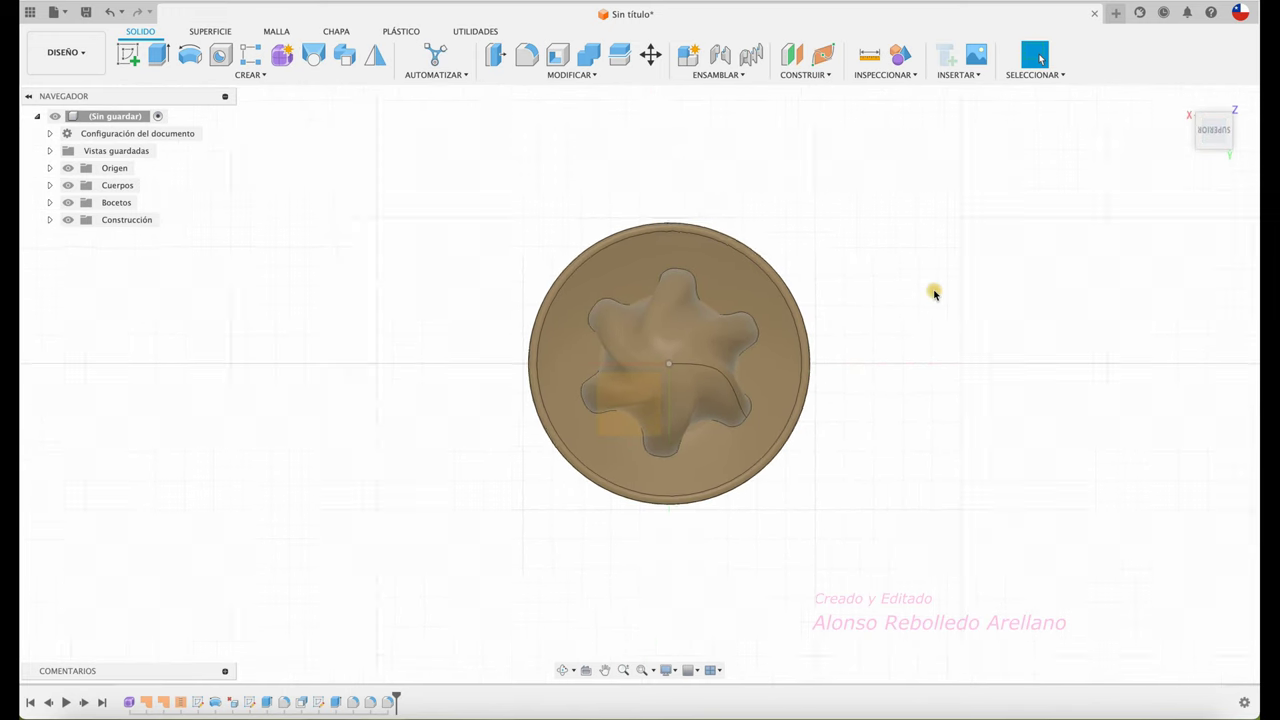
scroll(934, 292, "up", 2)
scroll(934, 292, "up", 3)
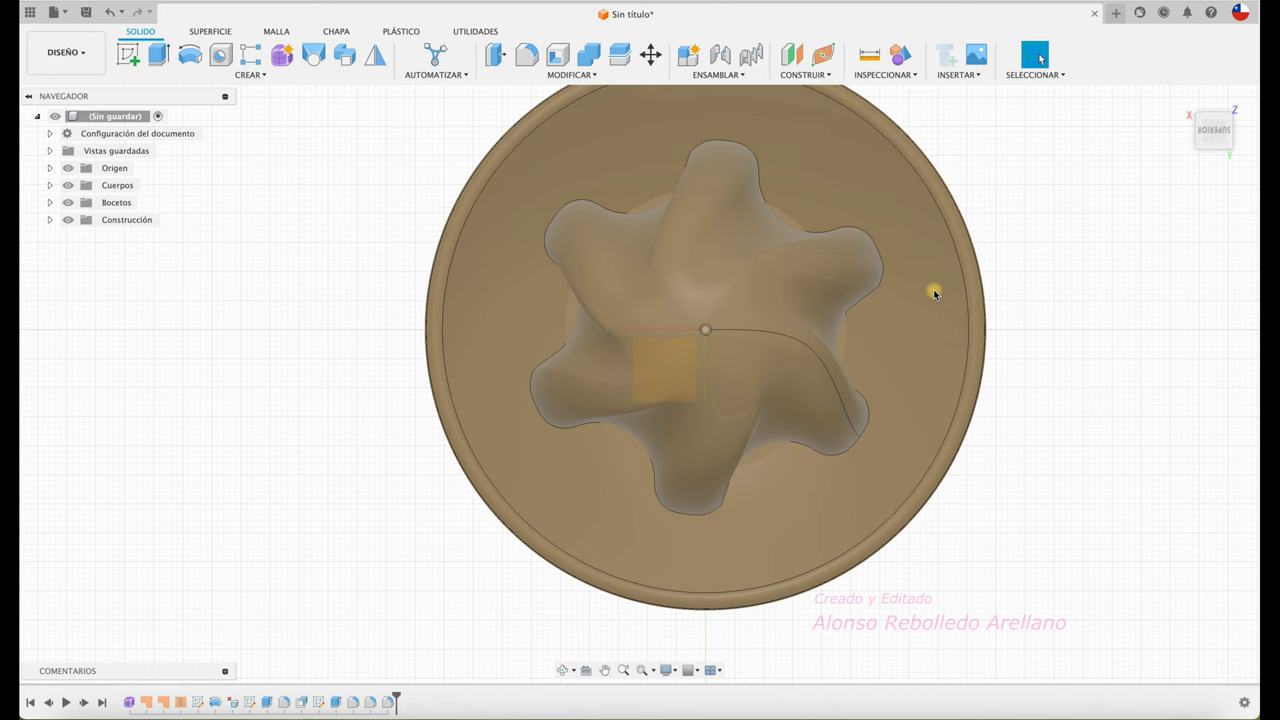
key("F6")
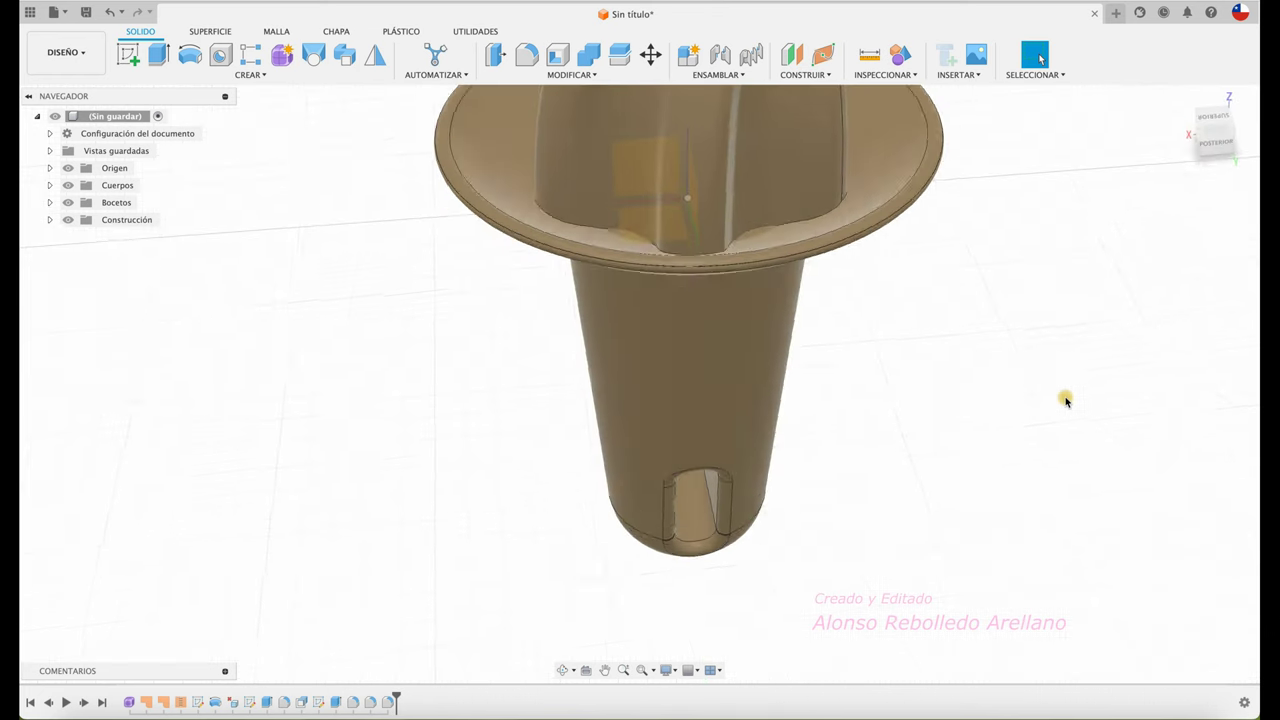